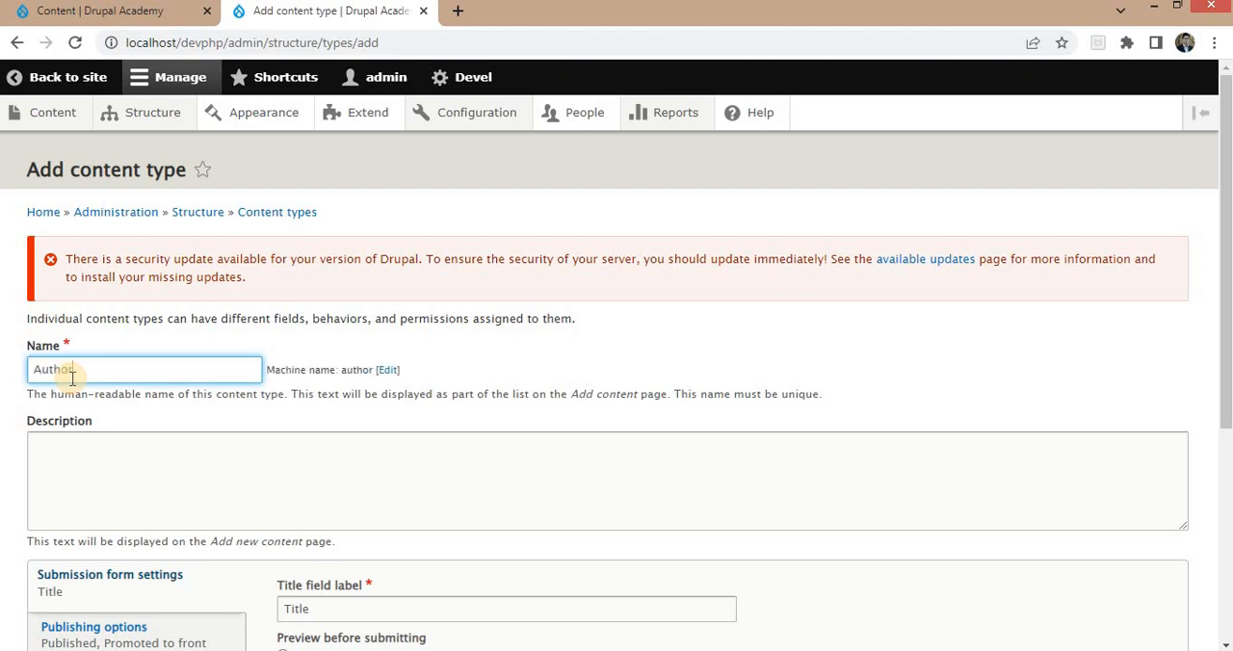
Turn off front-page promotion, new revisions, and author and date display for the Author content type, and save it.
scroll(248, 325, "down", 5)
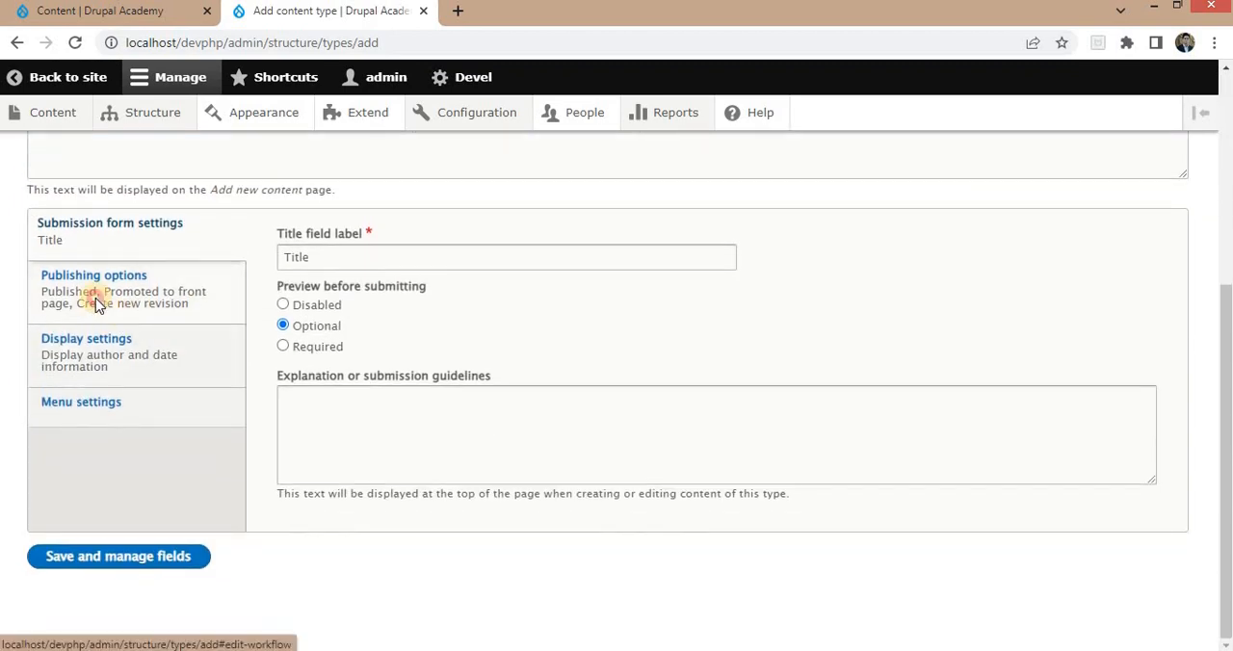
left_click(95, 298)
left_click(326, 370)
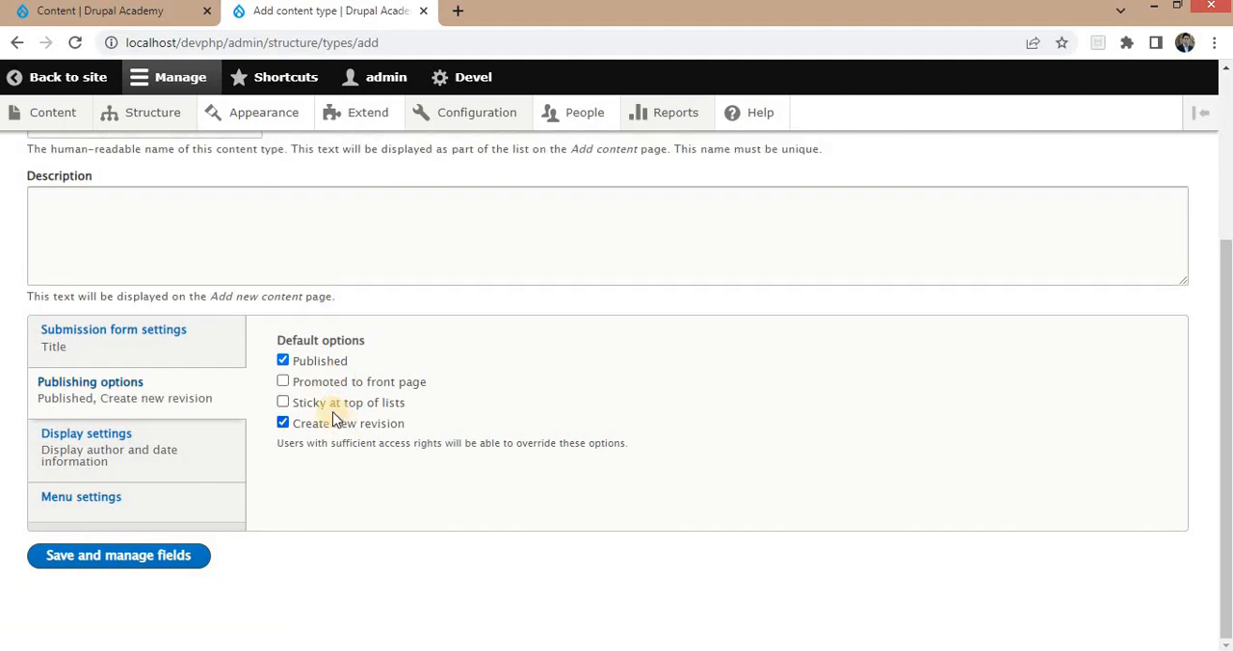
left_click(282, 423)
left_click(179, 429)
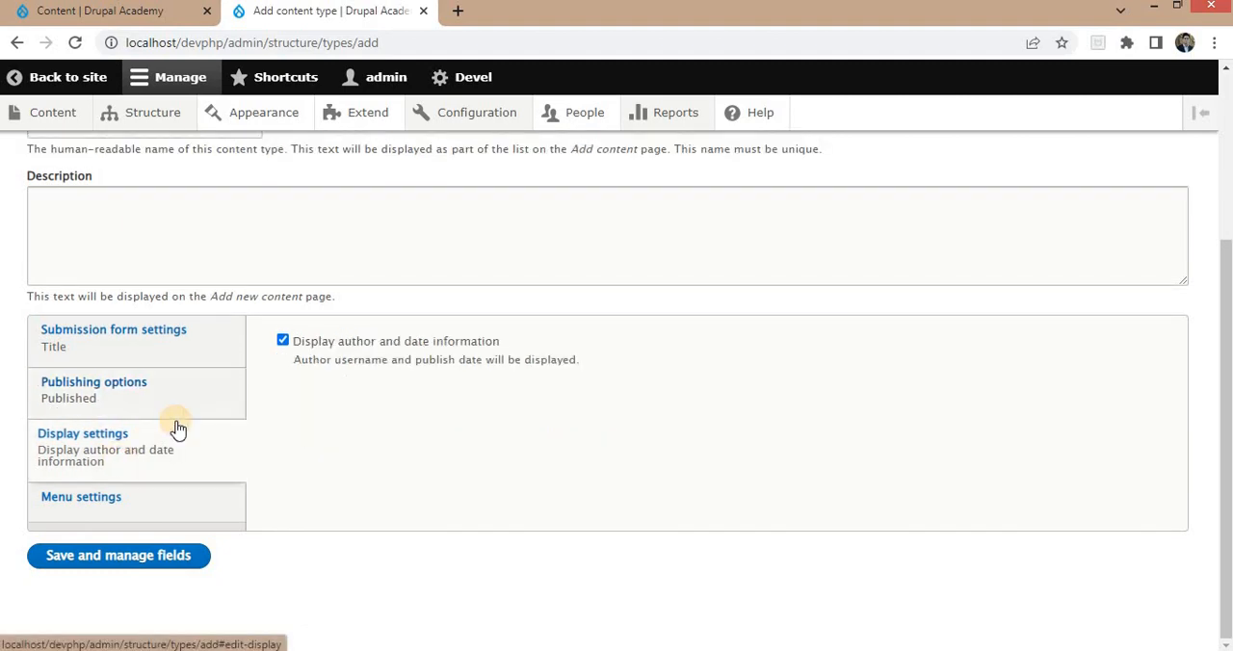
left_click(357, 347)
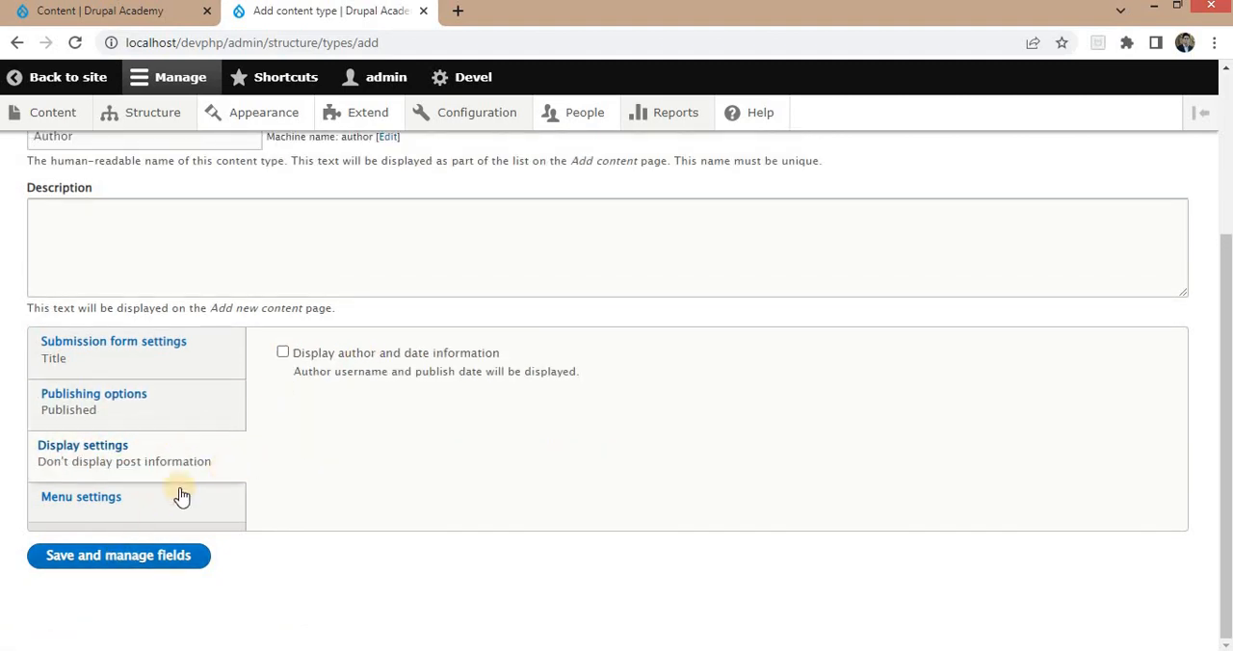
left_click(113, 556)
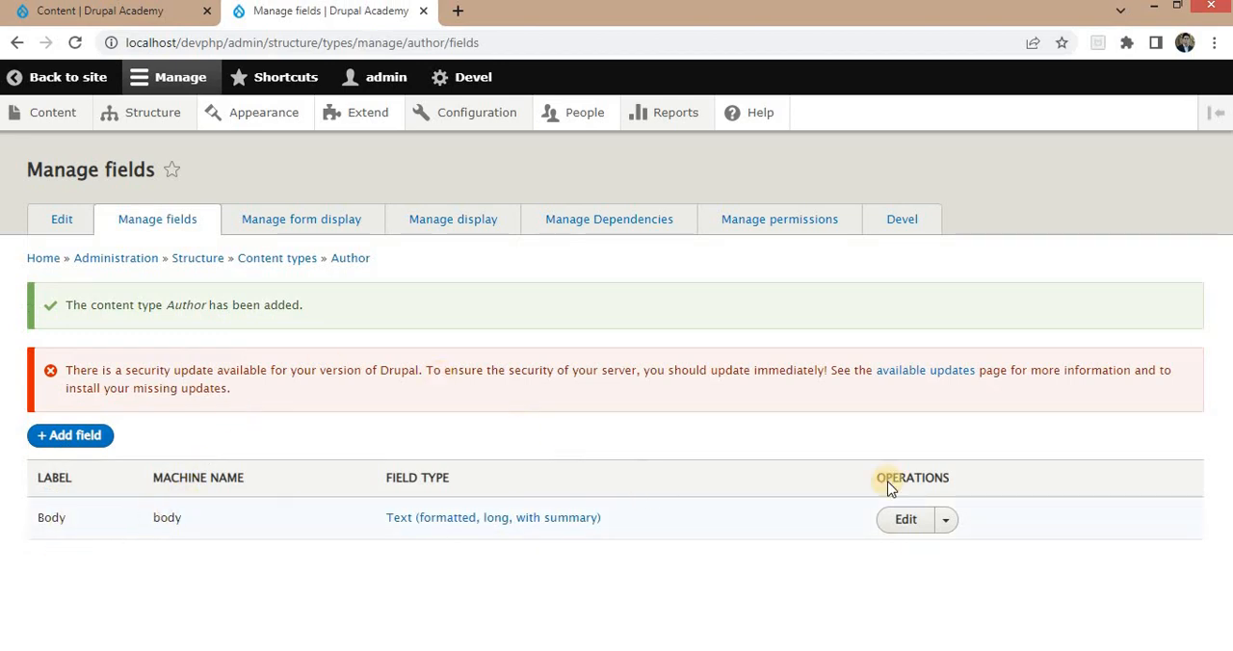
Delete the Body field from the Author content type.
left_click(951, 523)
left_click(924, 573)
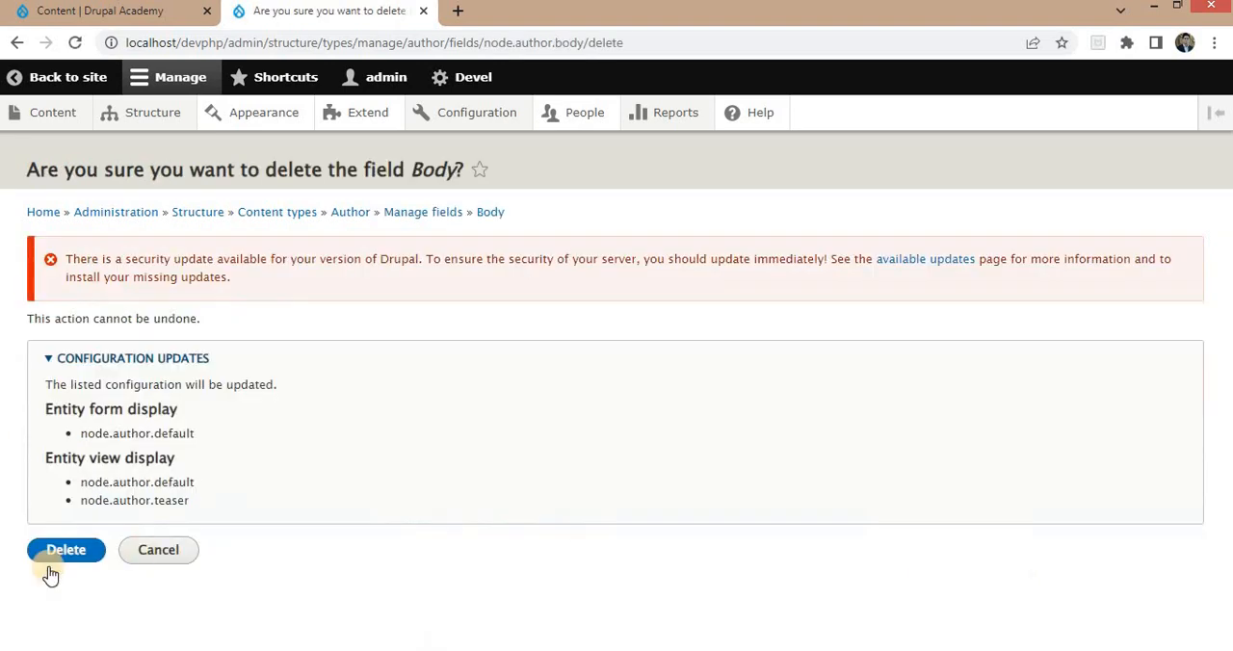
left_click(69, 555)
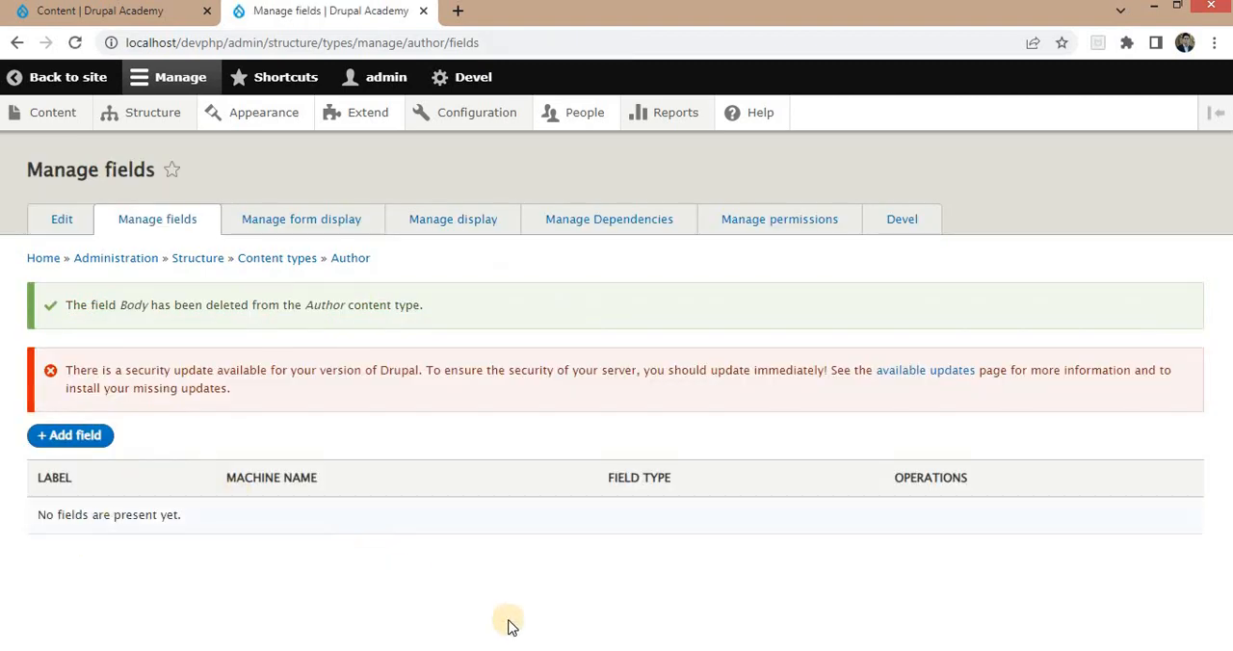
Add a Text (plain) field labelled Author Name to the Author content type.
left_click(520, 573)
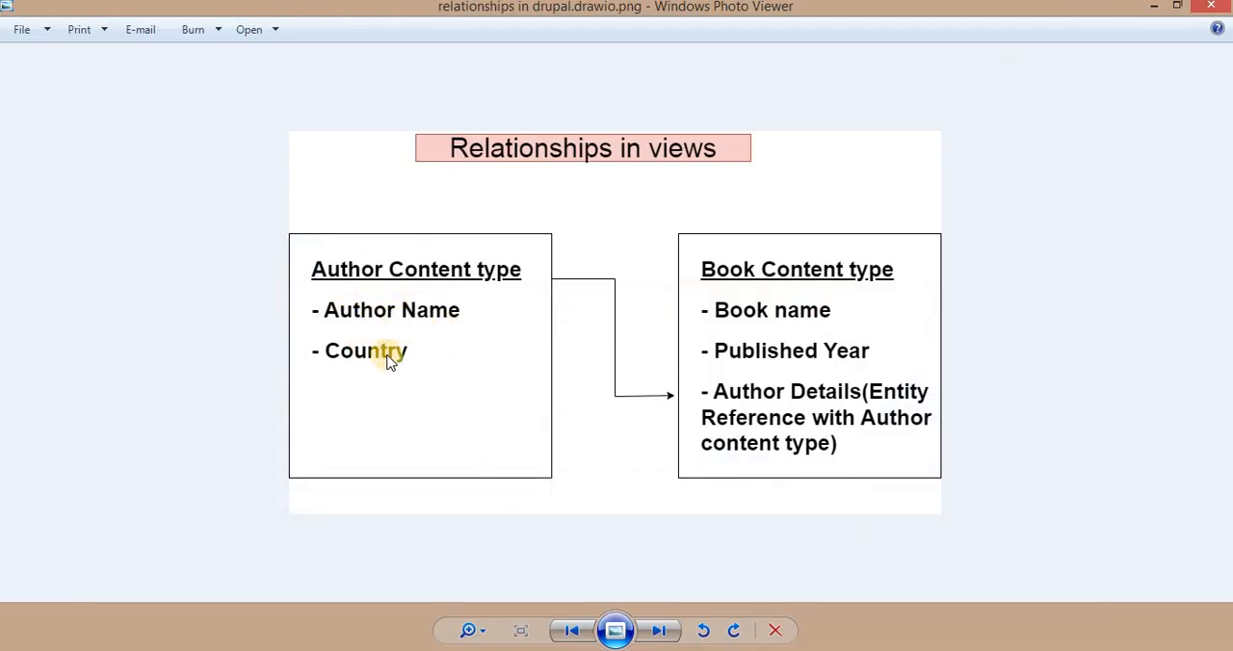
left_click(520, 649)
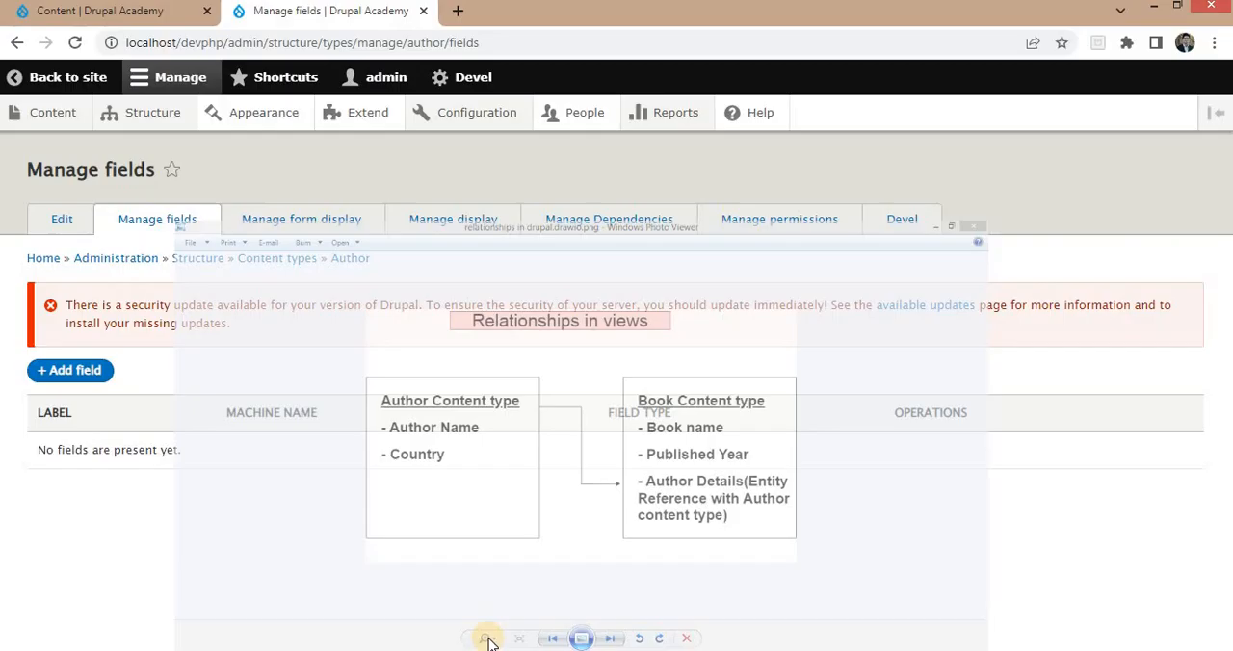
left_click(70, 374)
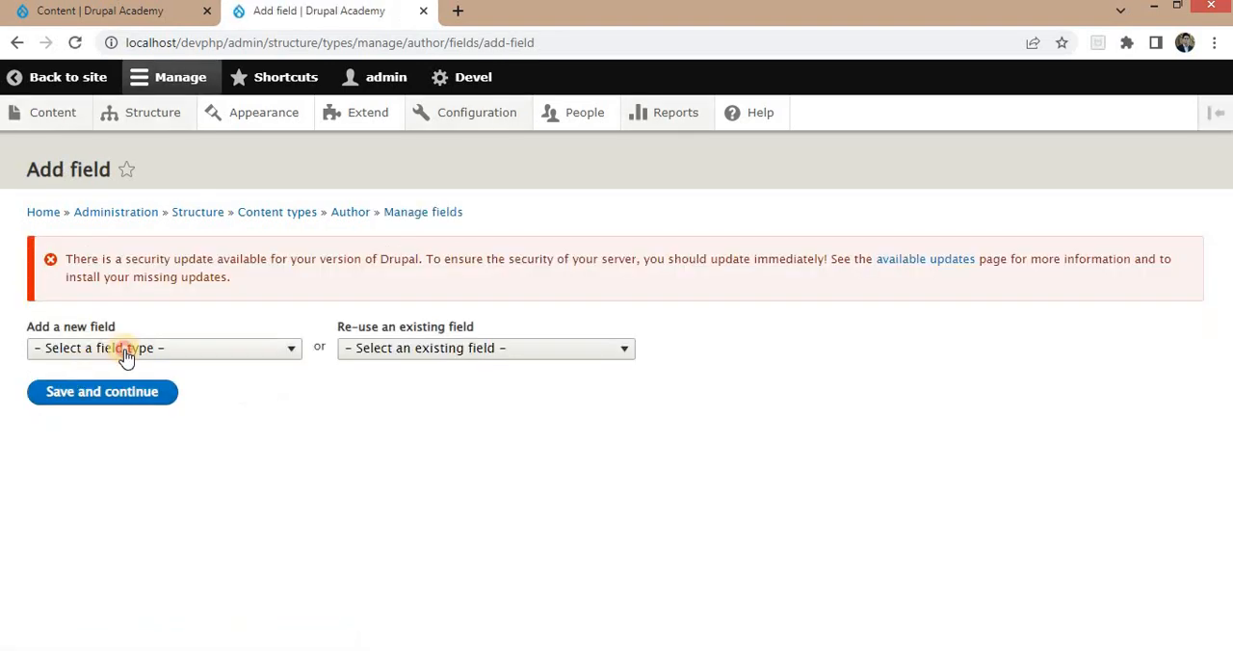
left_click(121, 353)
scroll(124, 260, "down", 3)
scroll(106, 279, "down", 2)
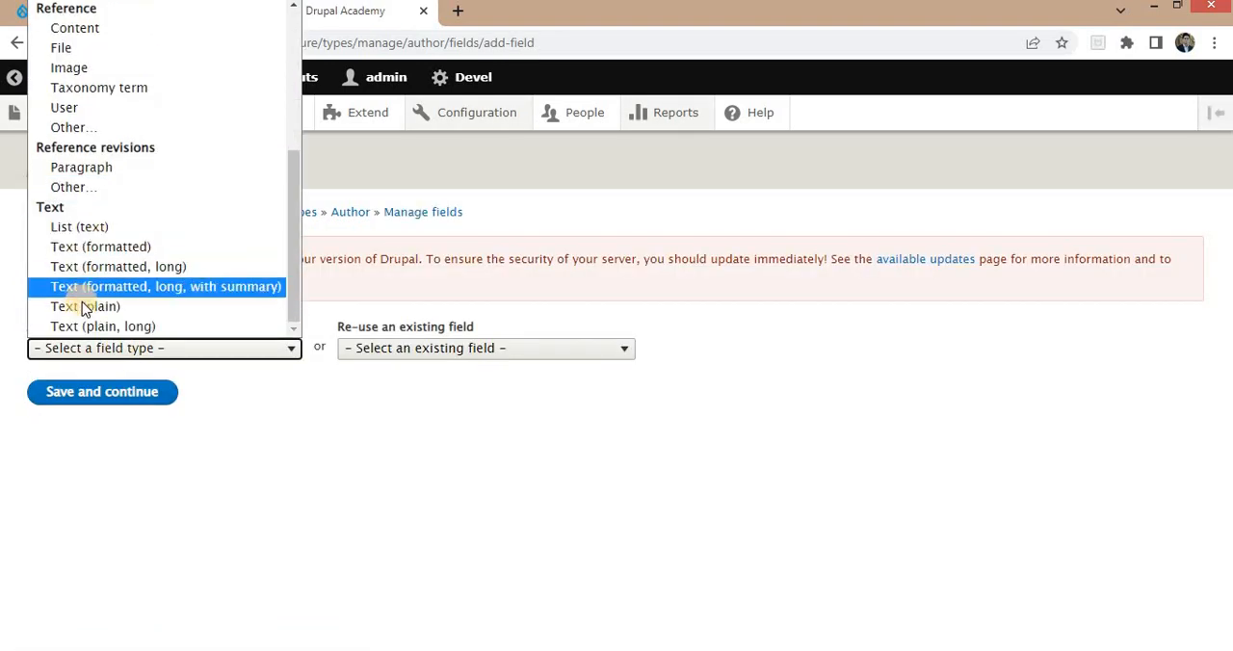
left_click(83, 304)
left_click(95, 404)
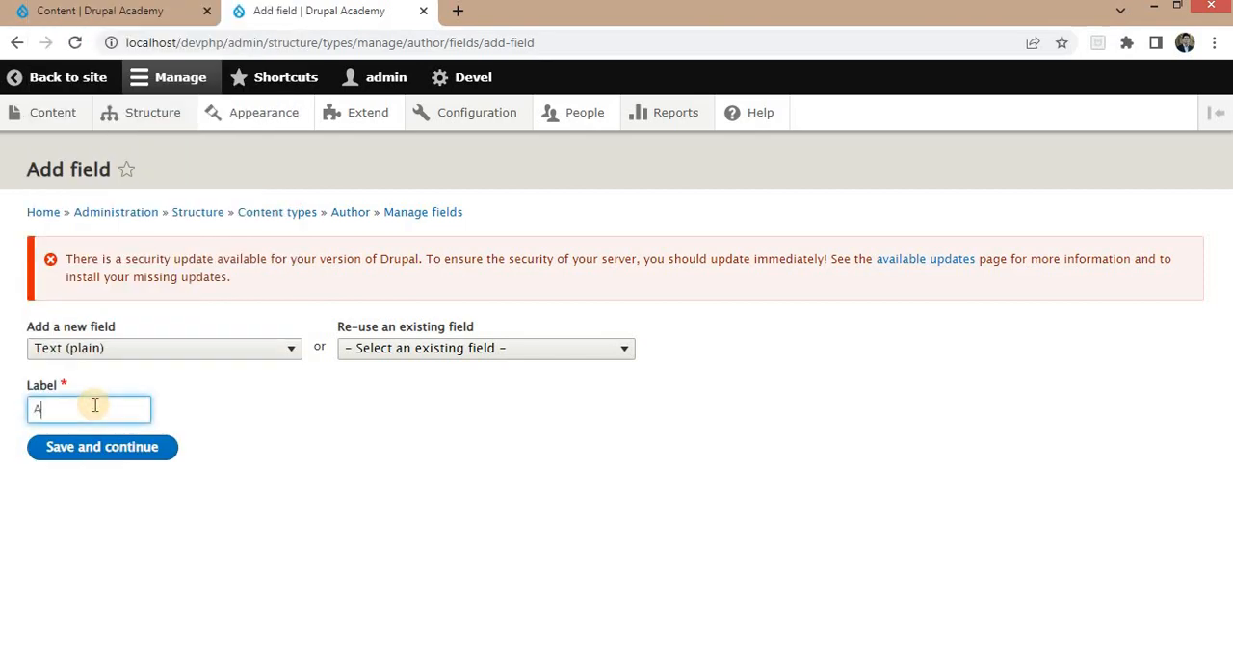
type("Author Name")
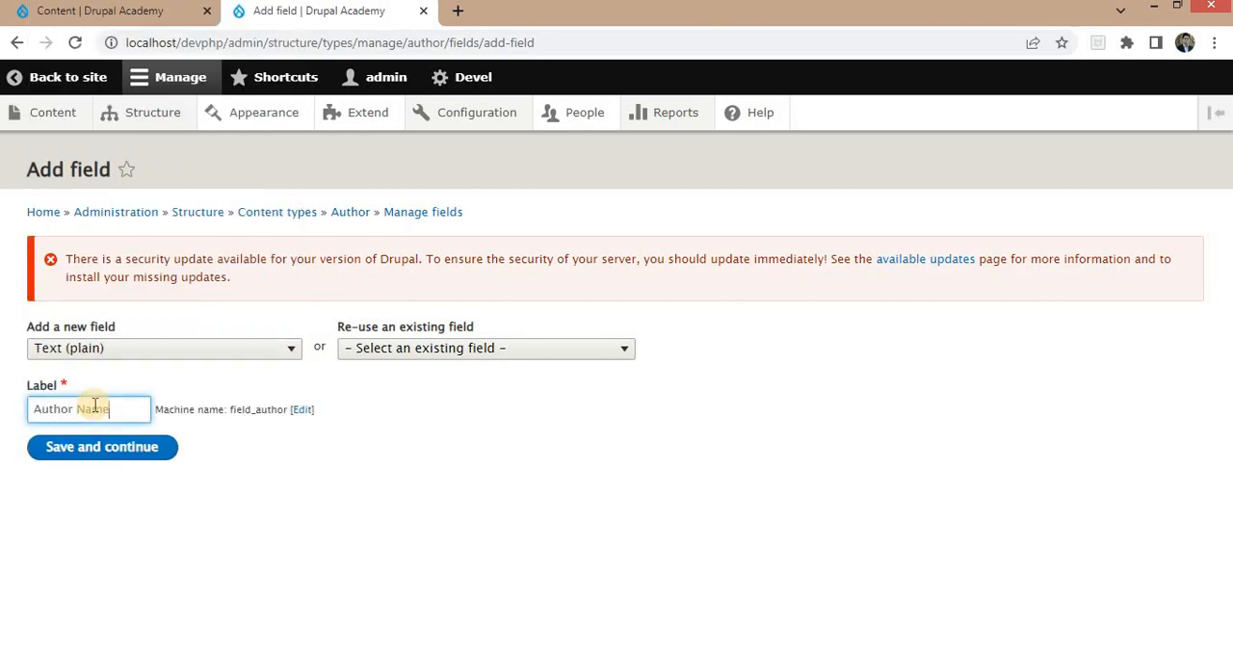
left_click(82, 450)
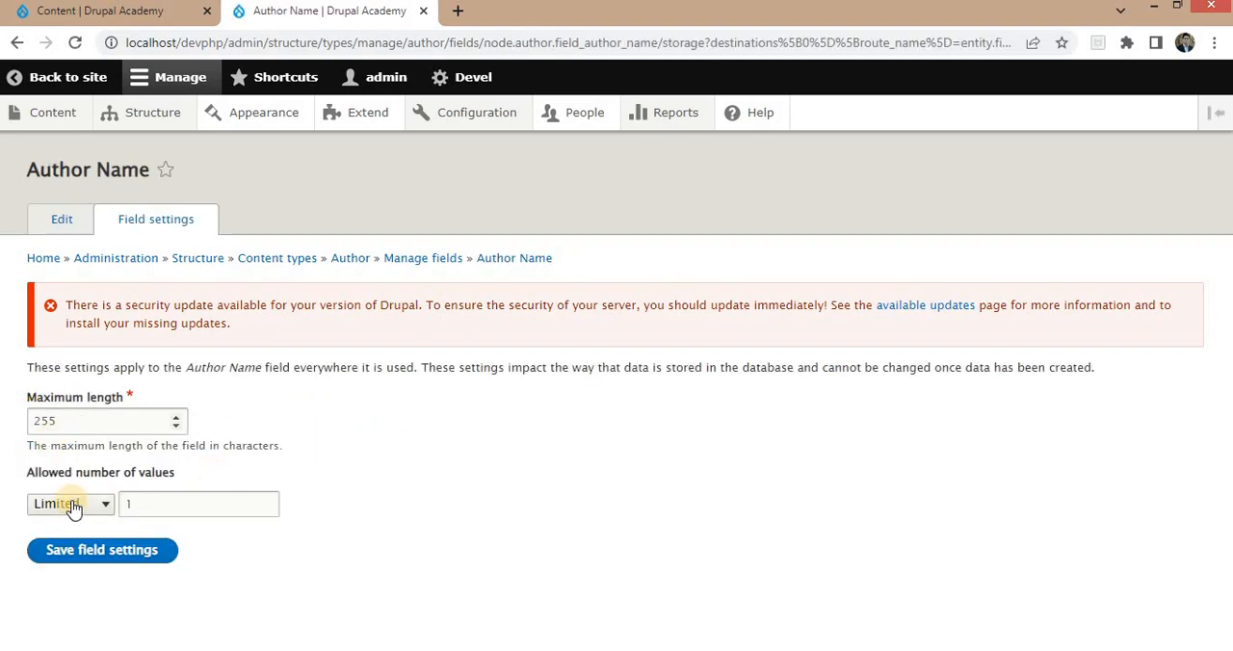
Save the Author Name field's storage settings, make the field required, and save its configuration.
left_click(96, 551)
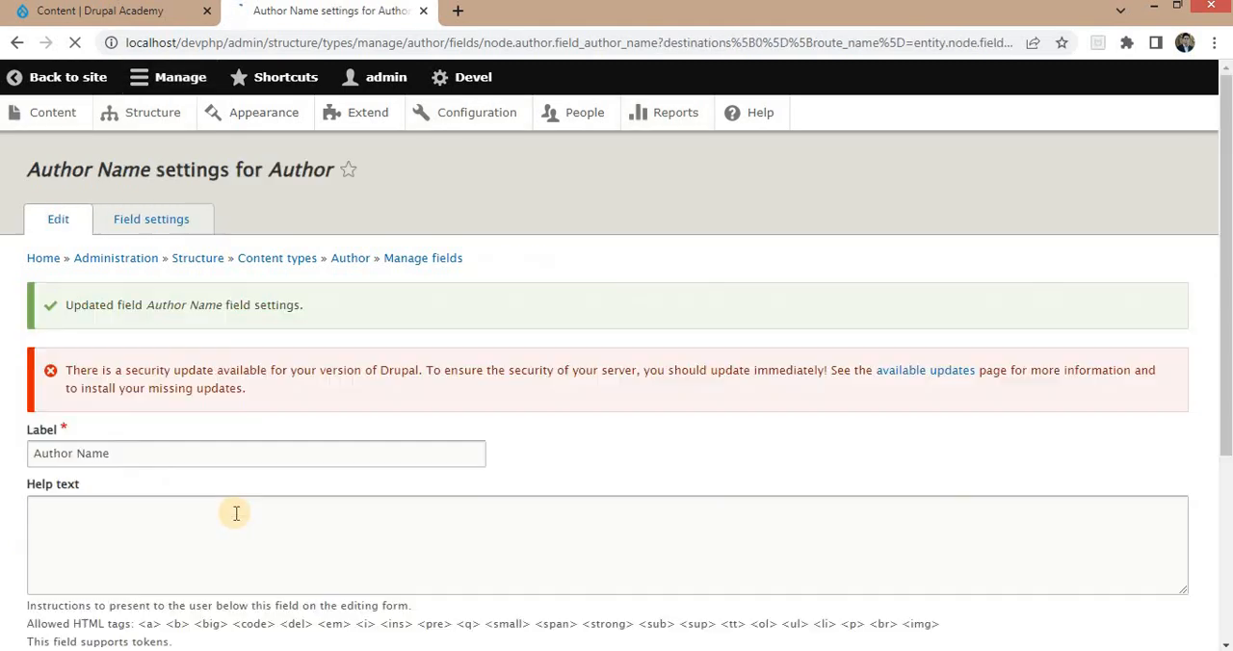
scroll(116, 421, "down", 3)
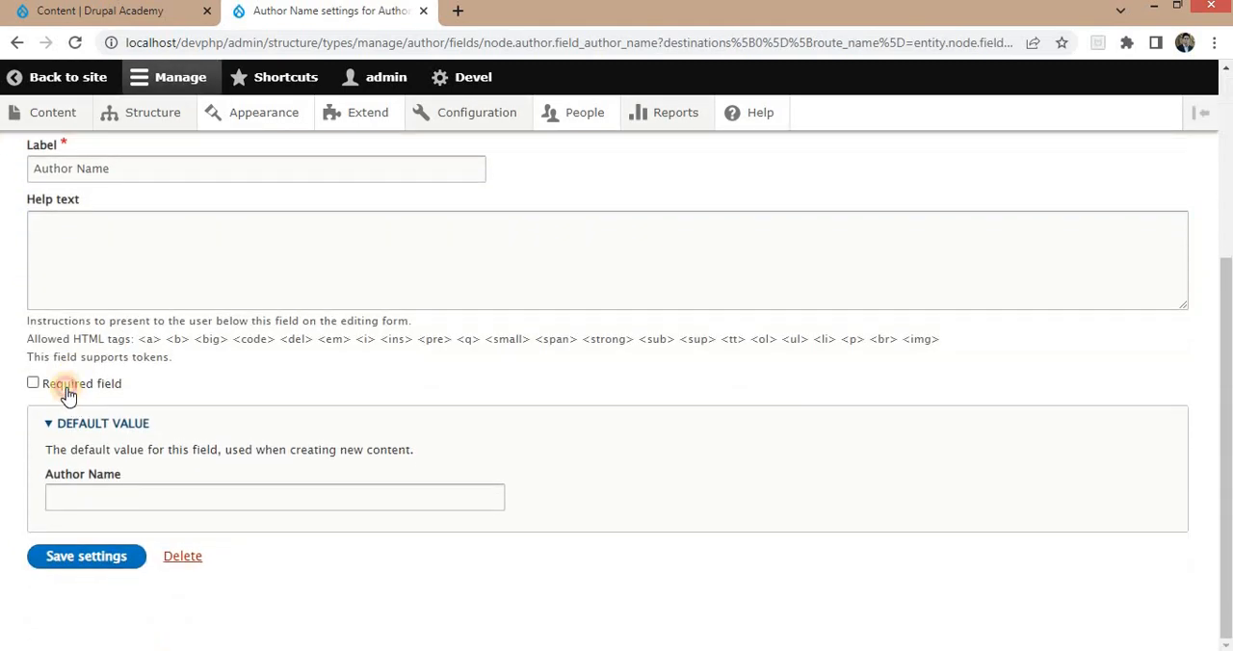
left_click(68, 386)
left_click(75, 558)
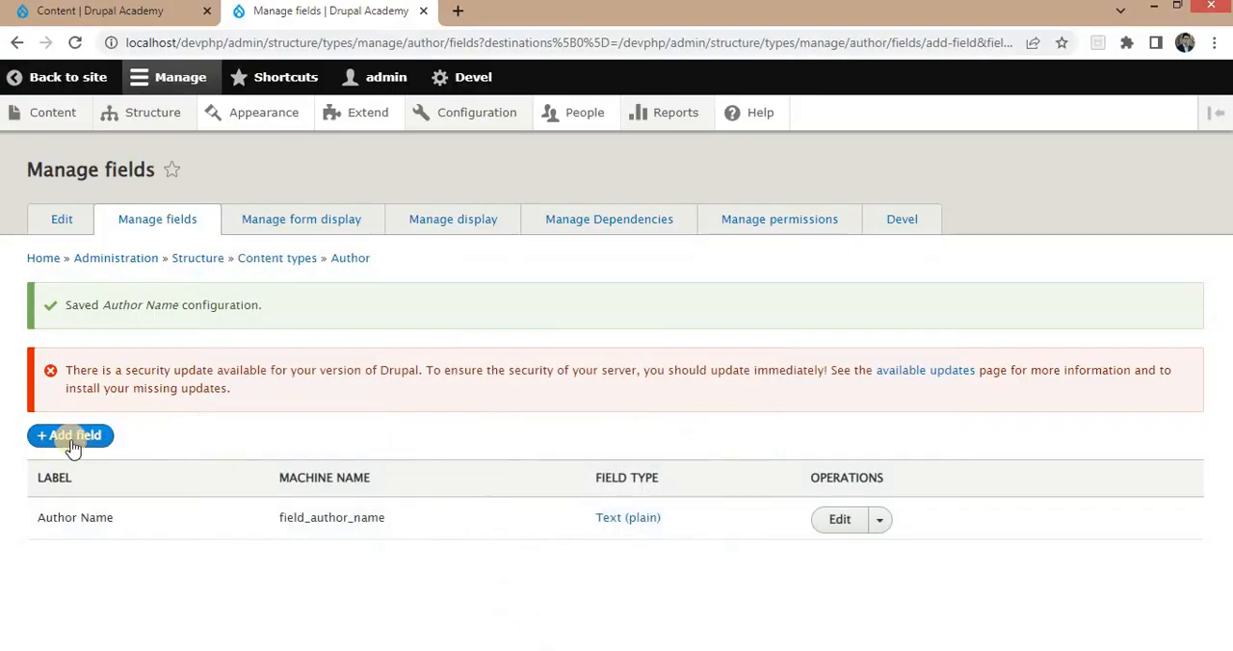
Add a Text (plain) field labelled Country to the Author content type.
left_click(73, 445)
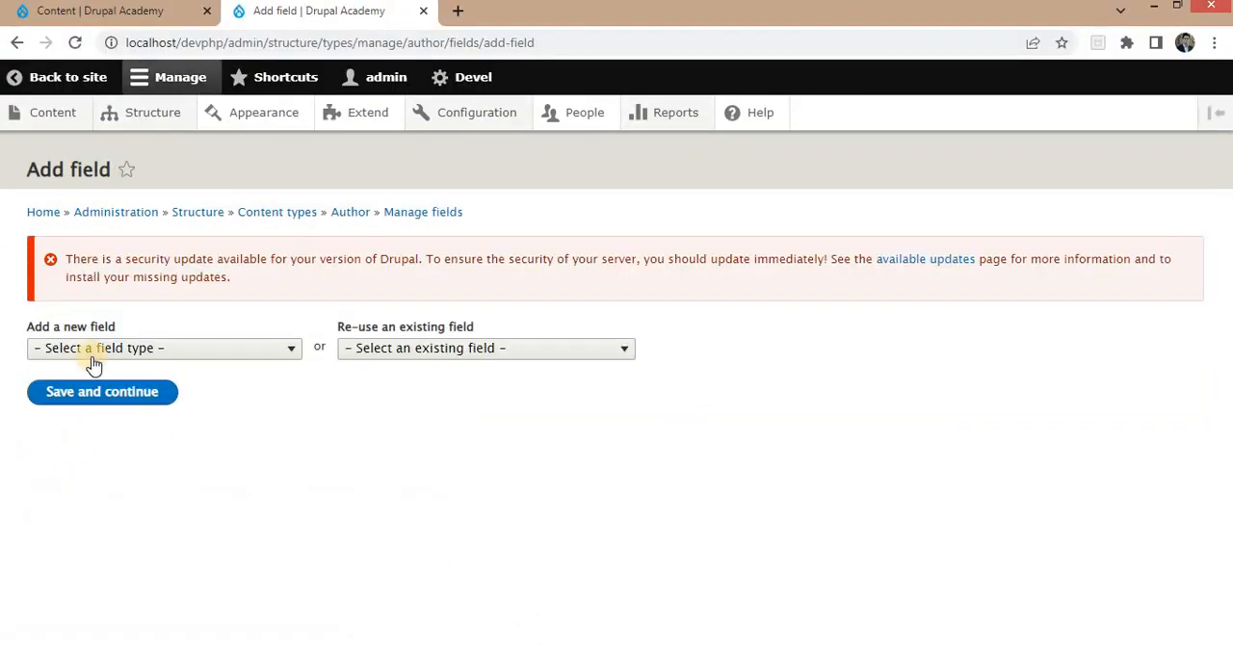
left_click(94, 352)
scroll(188, 303, "down", 2)
scroll(187, 302, "down", 2)
left_click(77, 306)
left_click(106, 399)
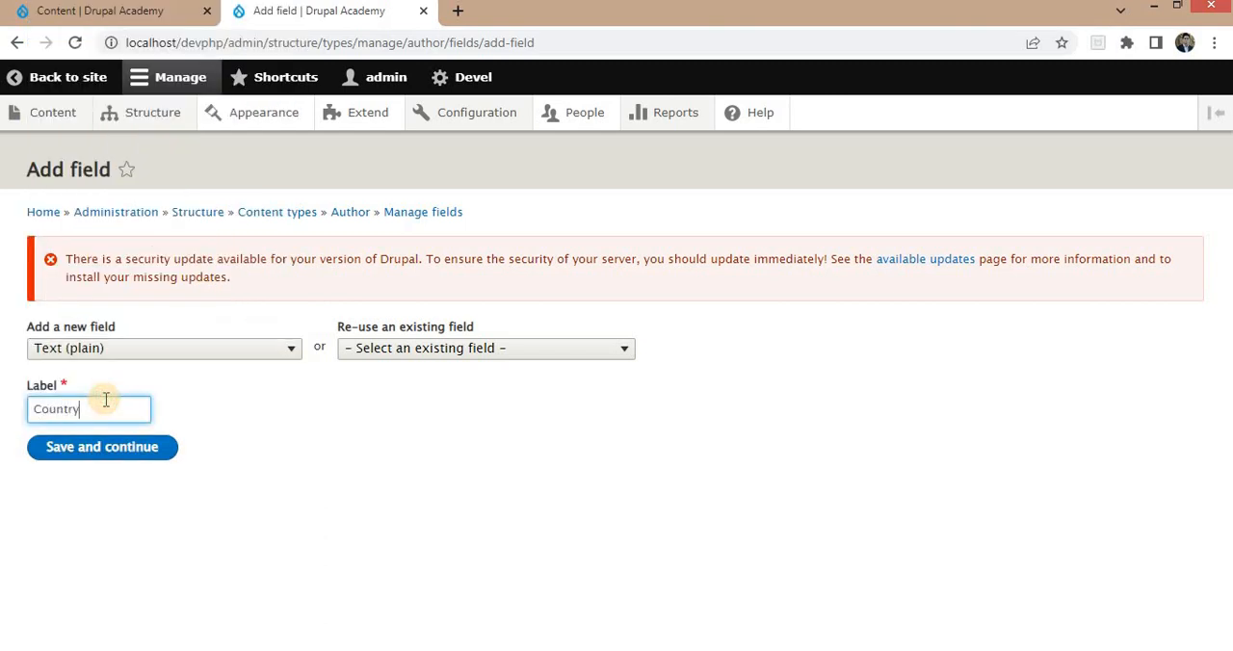
left_click(106, 455)
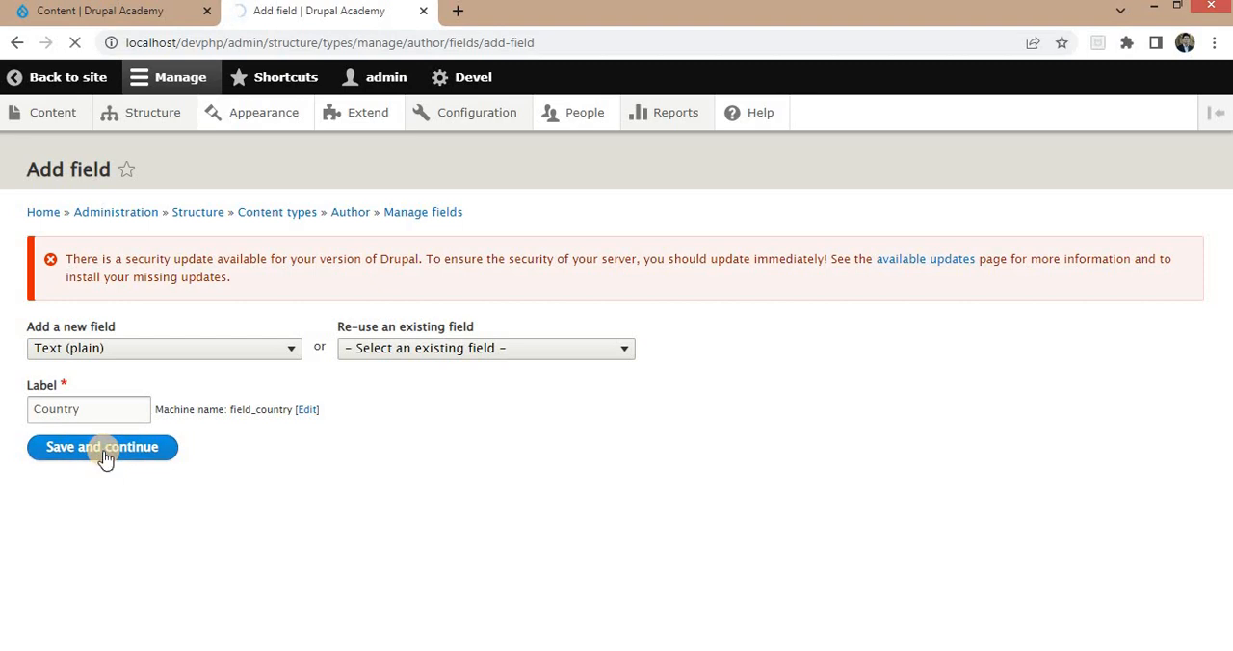
Save the Country field's storage settings, make the field required, and save its configuration.
left_click(96, 552)
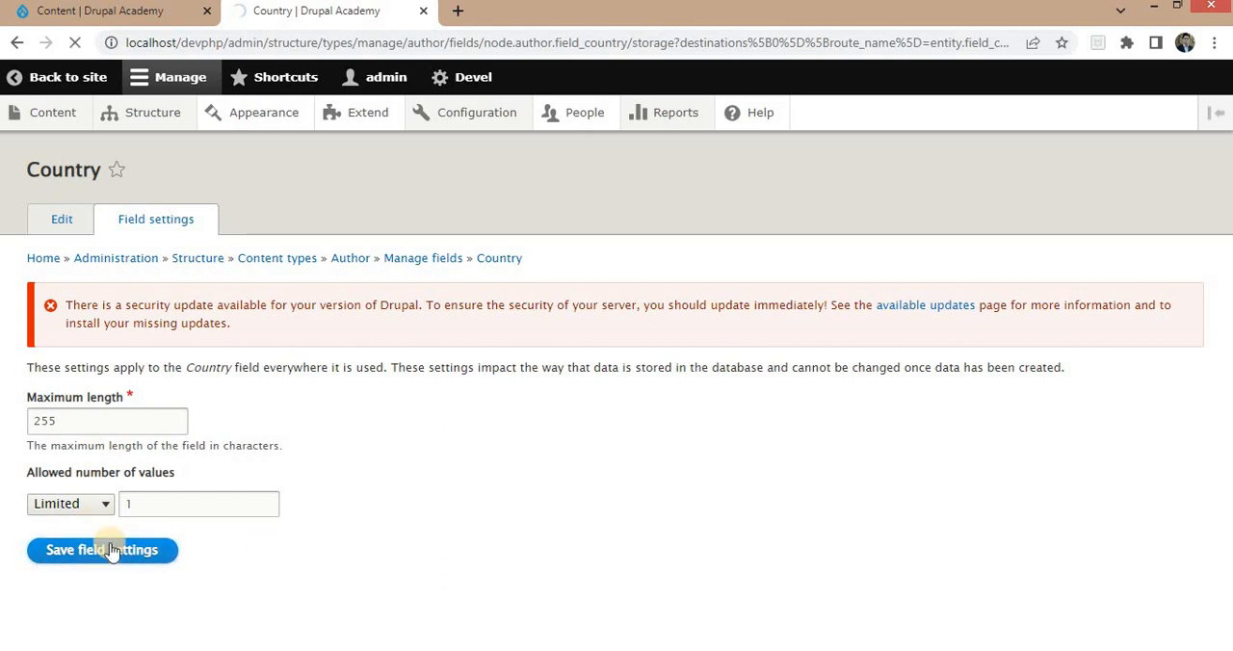
scroll(116, 539, "down", 5)
left_click(60, 386)
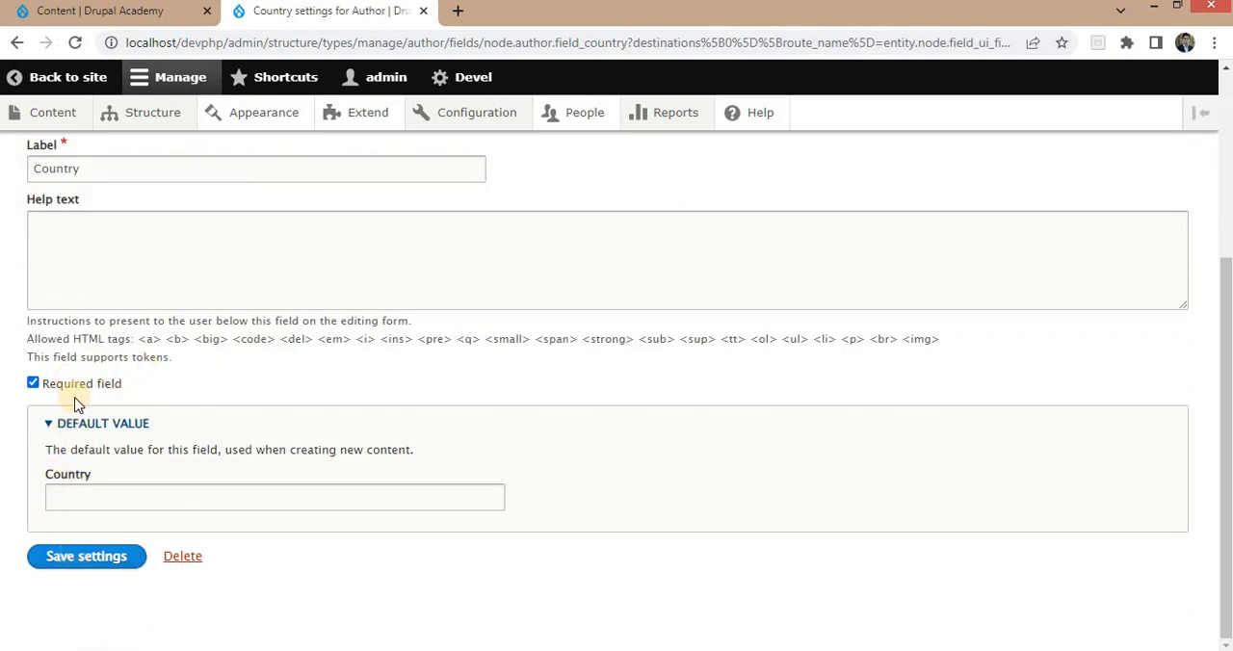
left_click(78, 562)
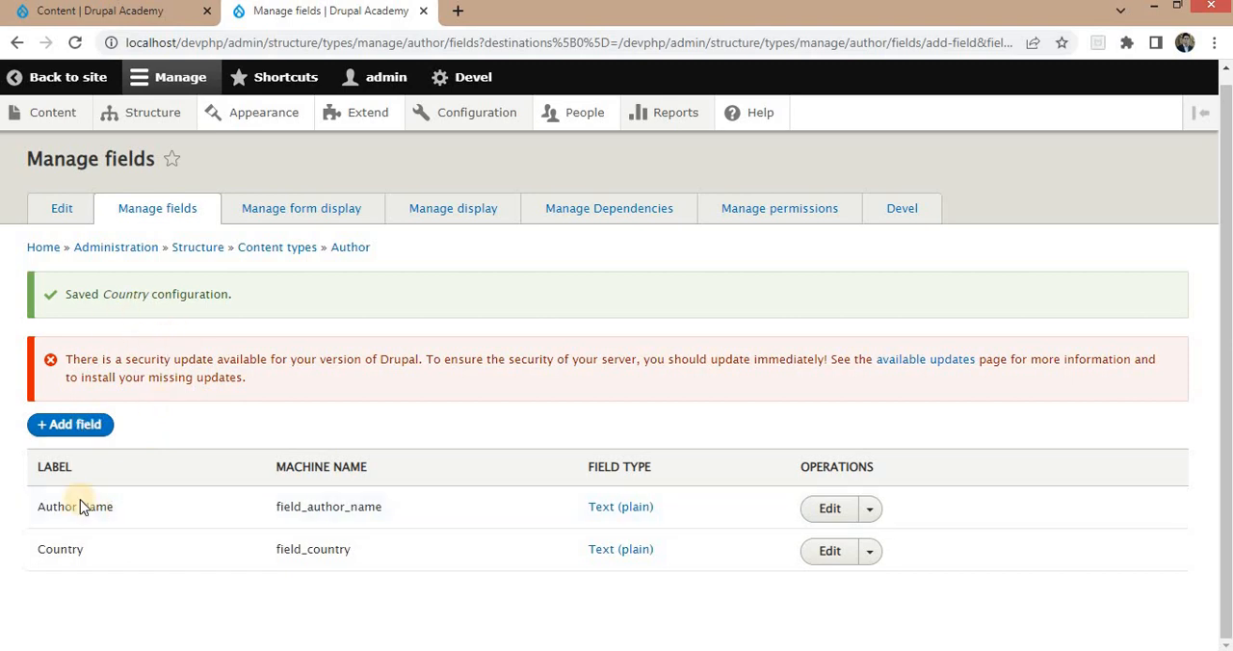
Open the site's content list in a new browser tab and start a new Author content item.
mouse_move(51, 120)
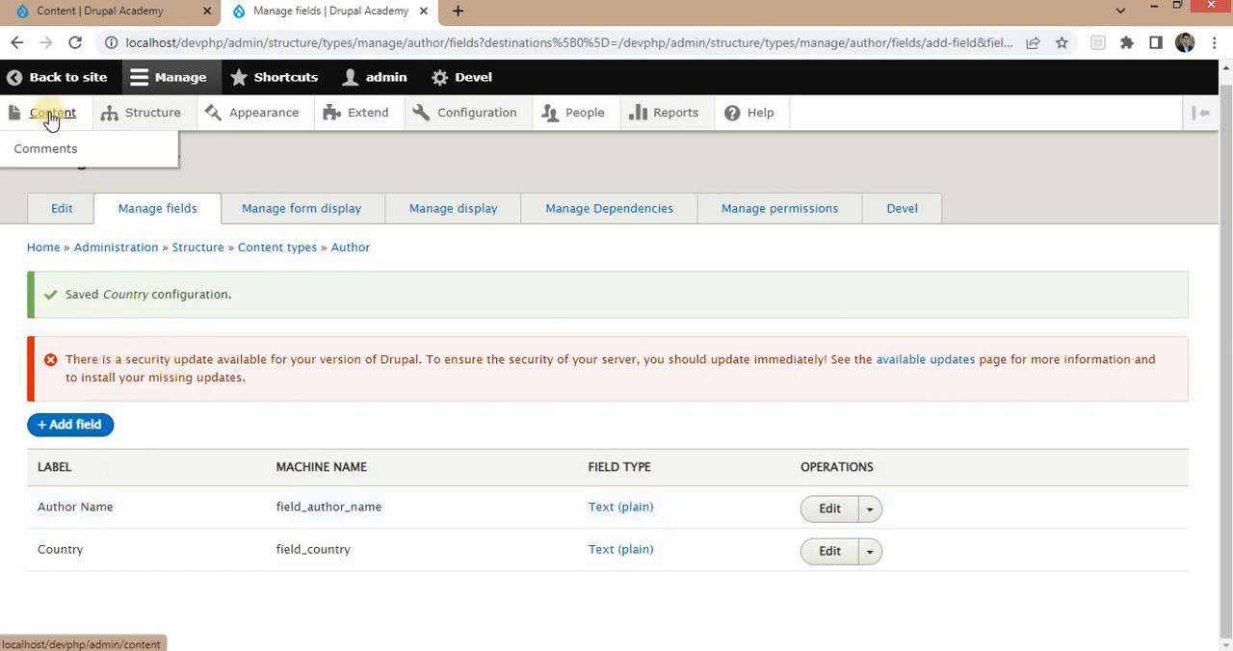
middle_click(52, 115)
left_click(491, 13)
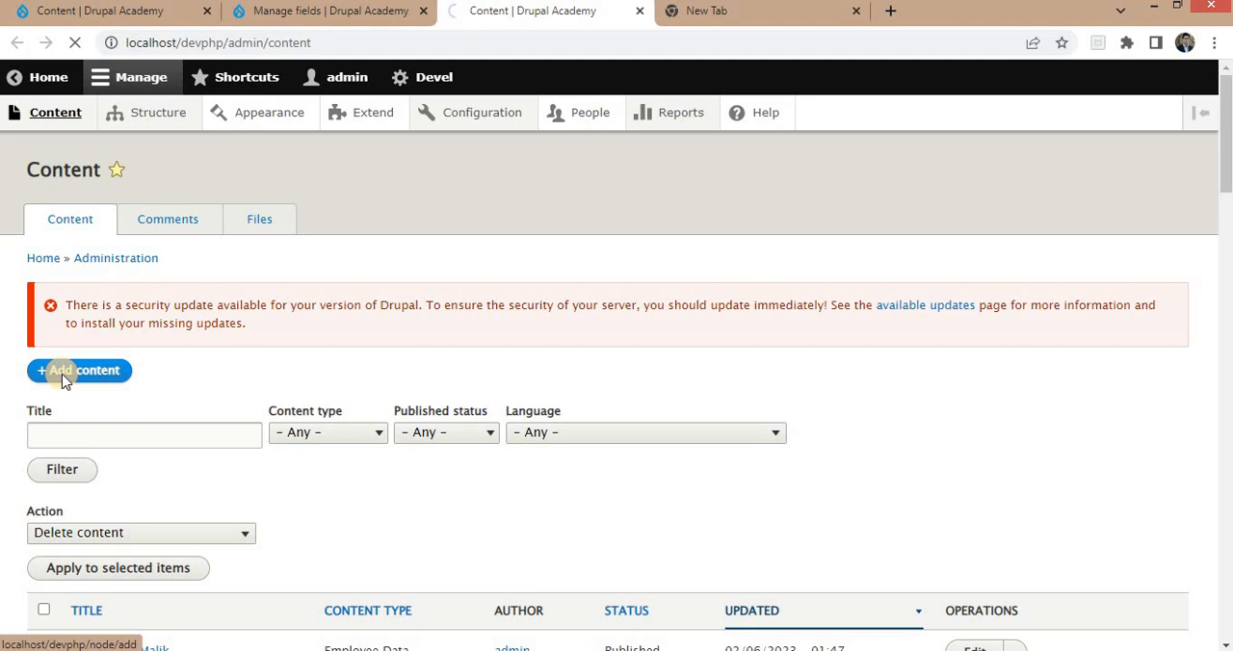
scroll(166, 442, "down", 2)
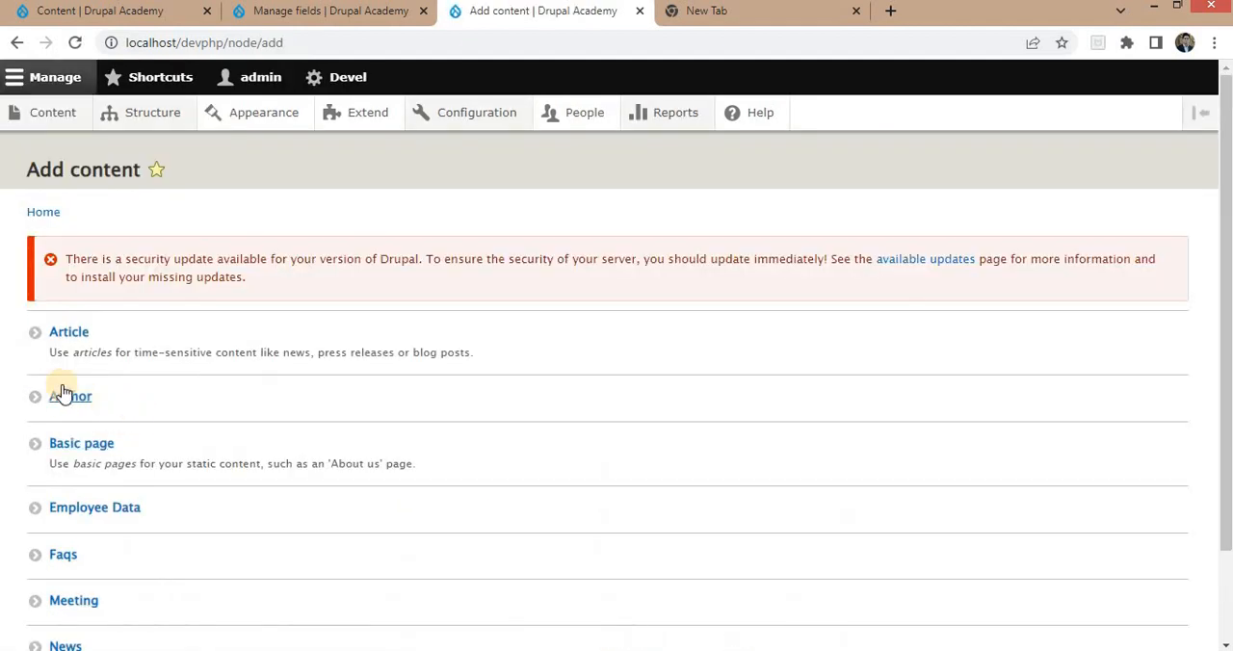
left_click(72, 398)
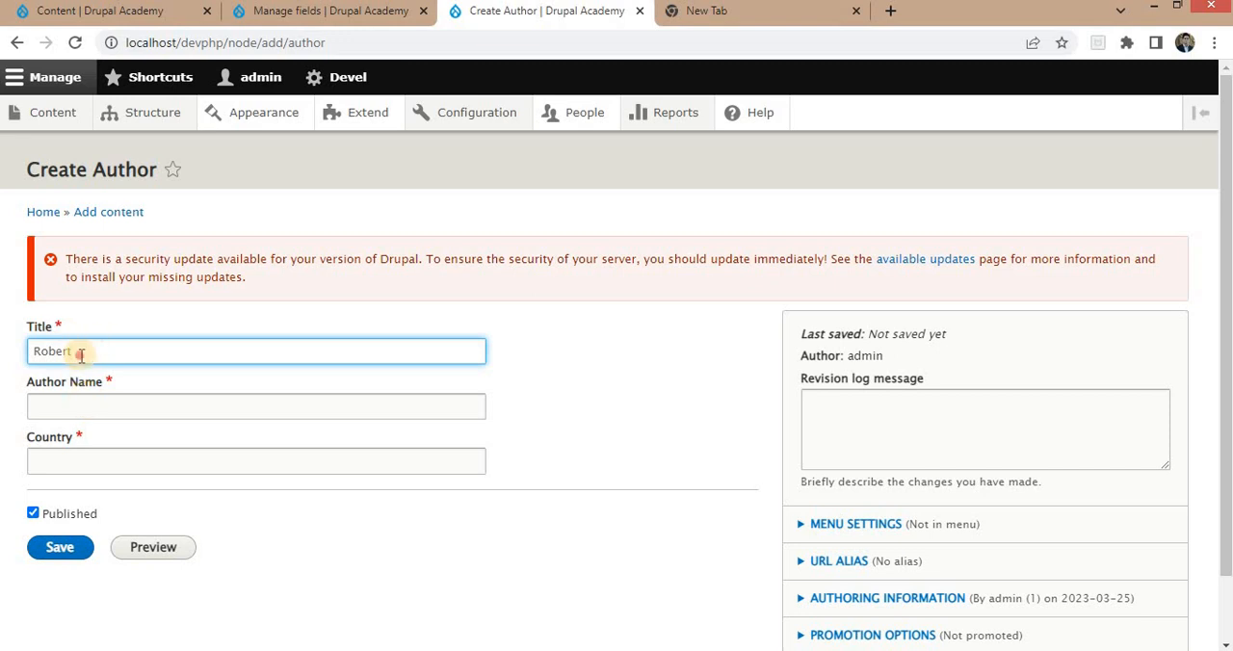
Fill in the author's name as title and Author Name, set the country to USA, and save the item.
key("ctrl+a")
left_click(100, 404)
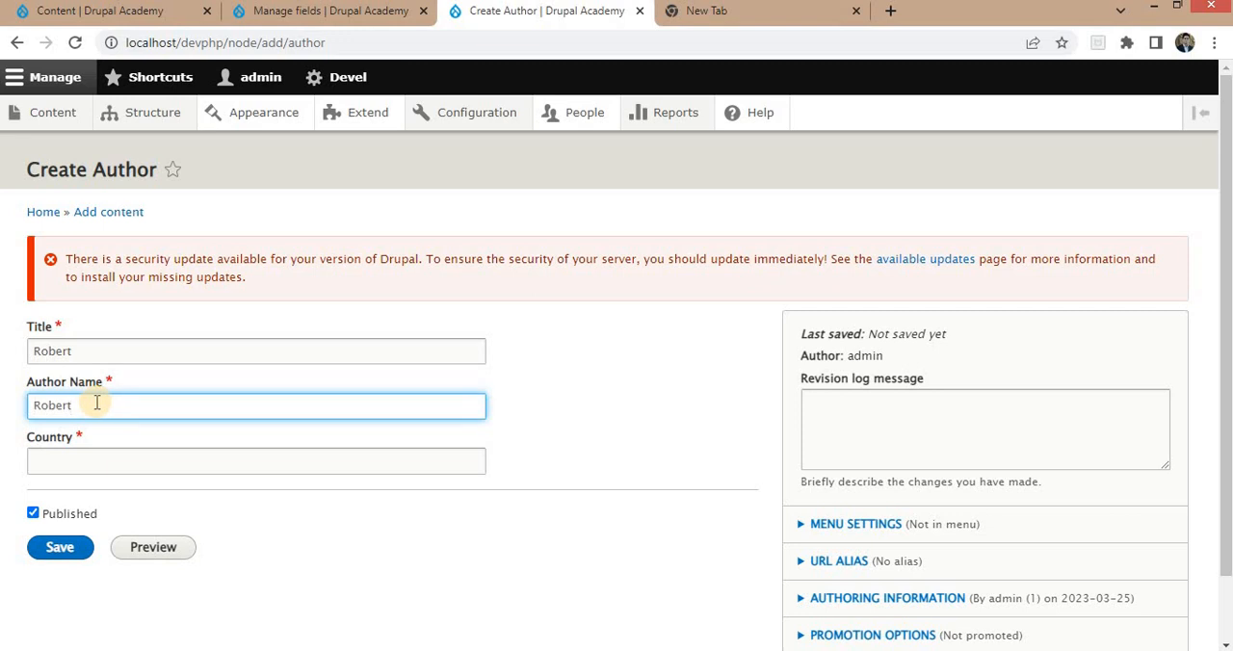
left_click(67, 466)
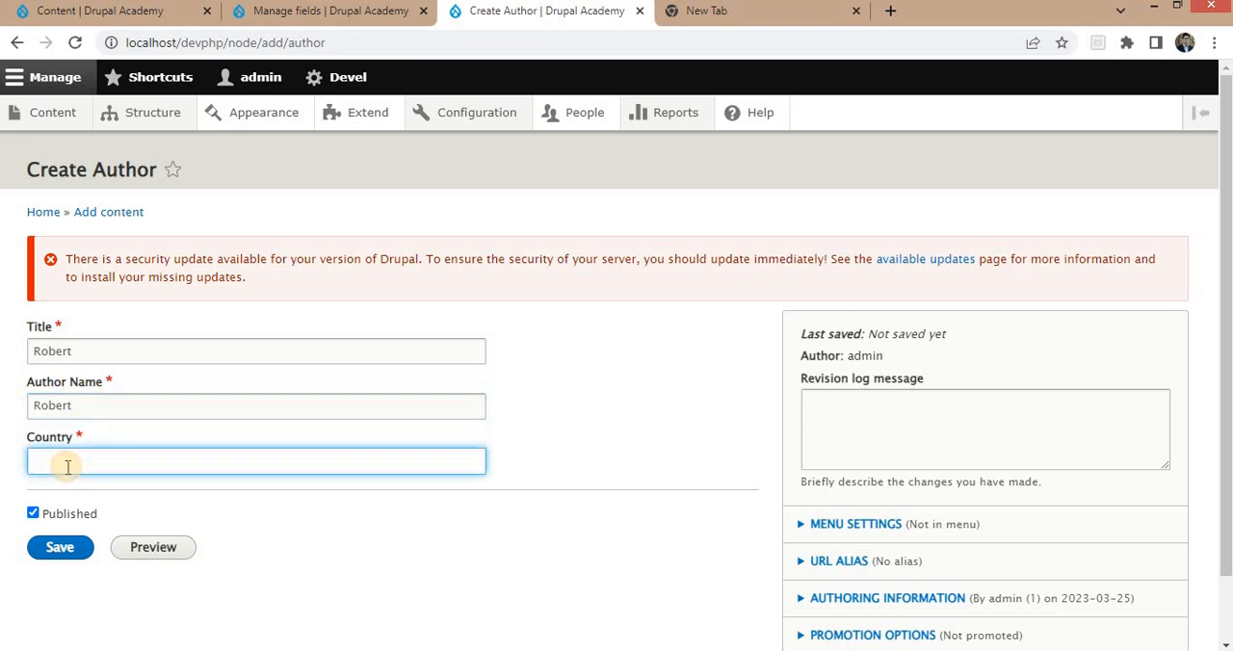
left_click(60, 547)
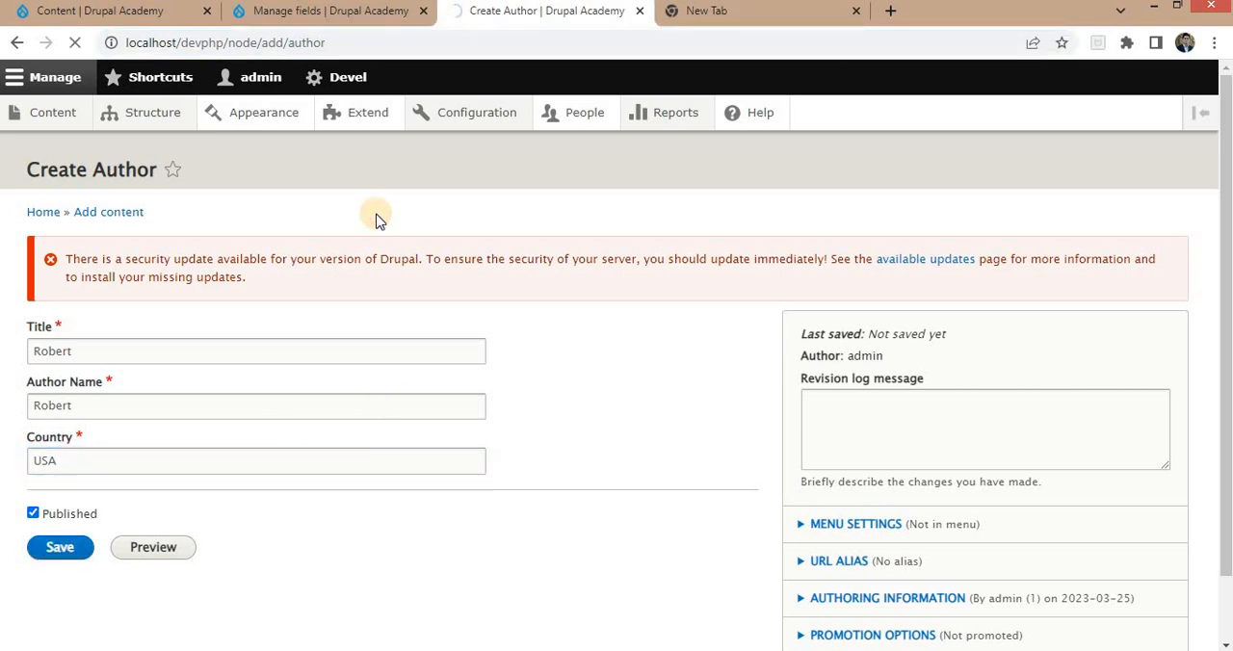
left_click_drag(262, 42, 332, 43)
type("author")
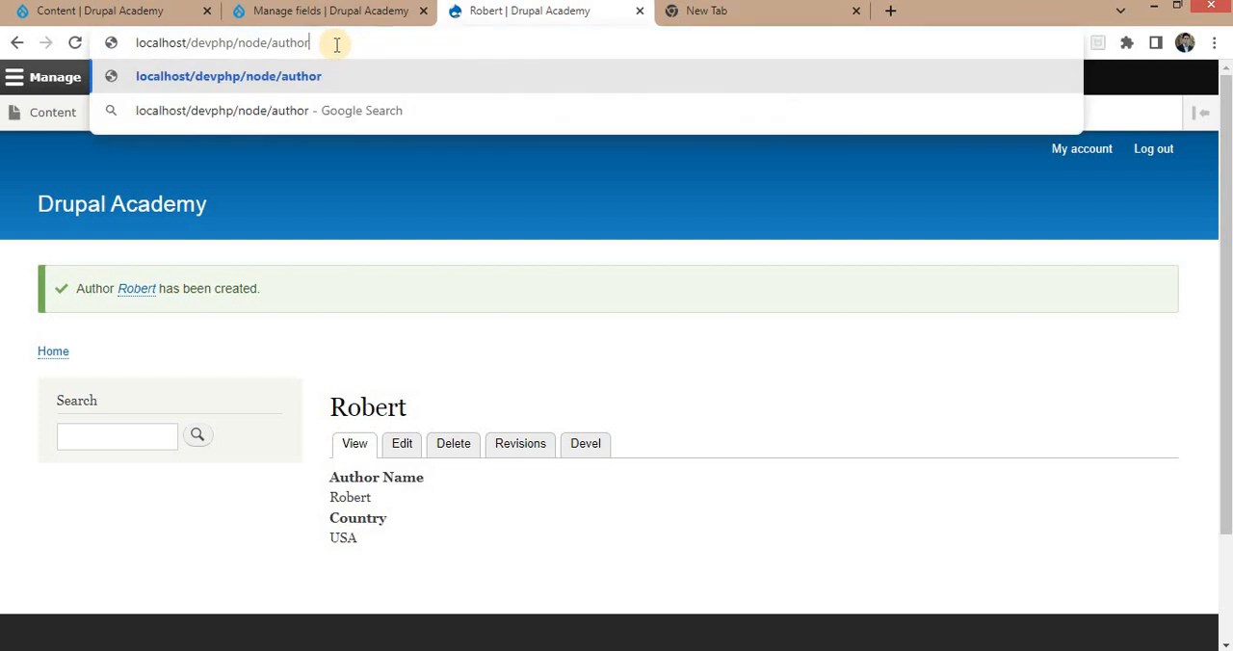
key("Return")
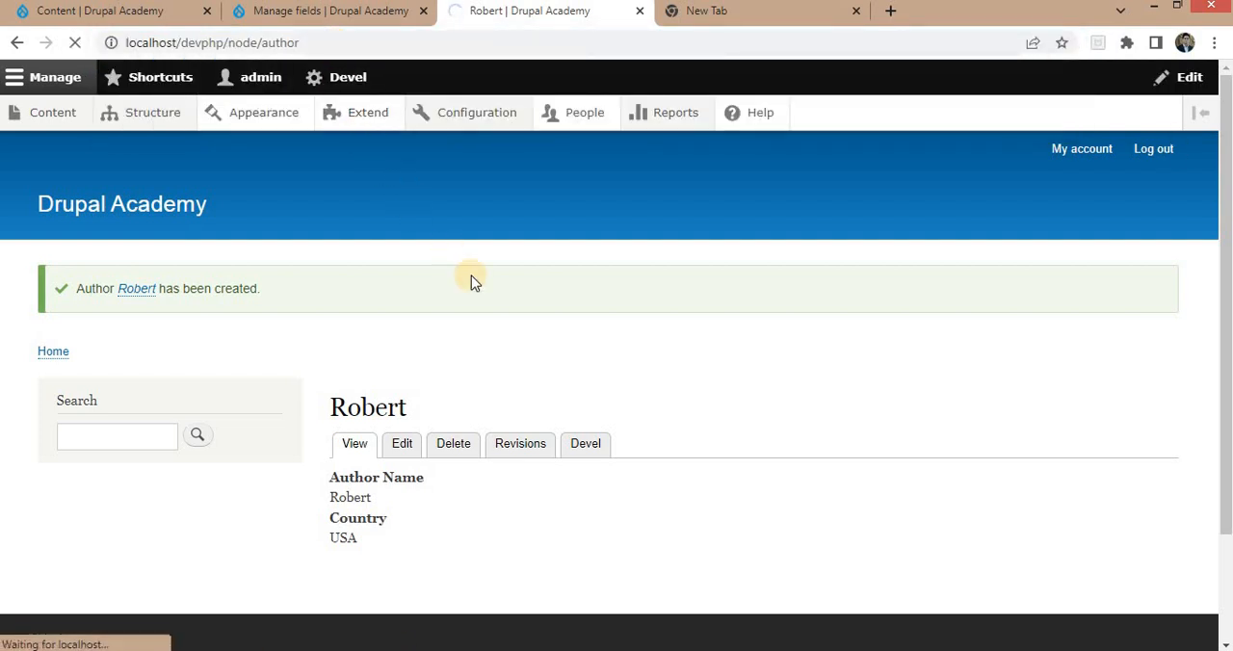
Open another blank Author creation form at localhost/devphp/node/add/author.
left_click_drag(263, 46, 341, 46)
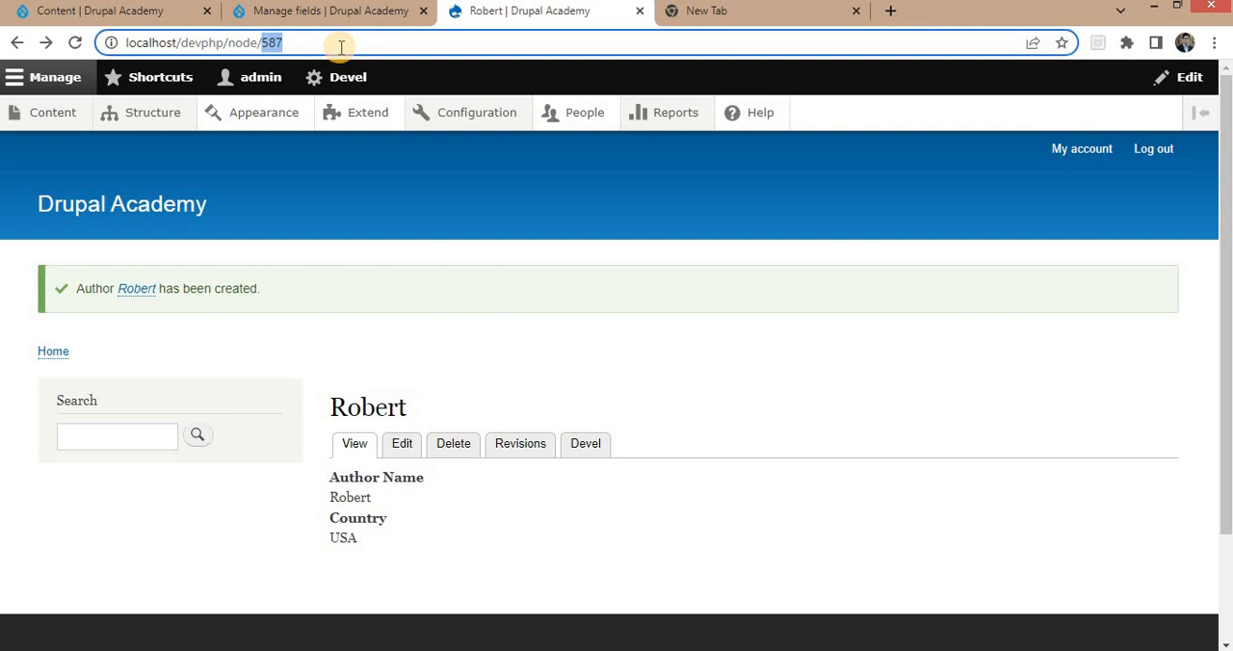
type("add/")
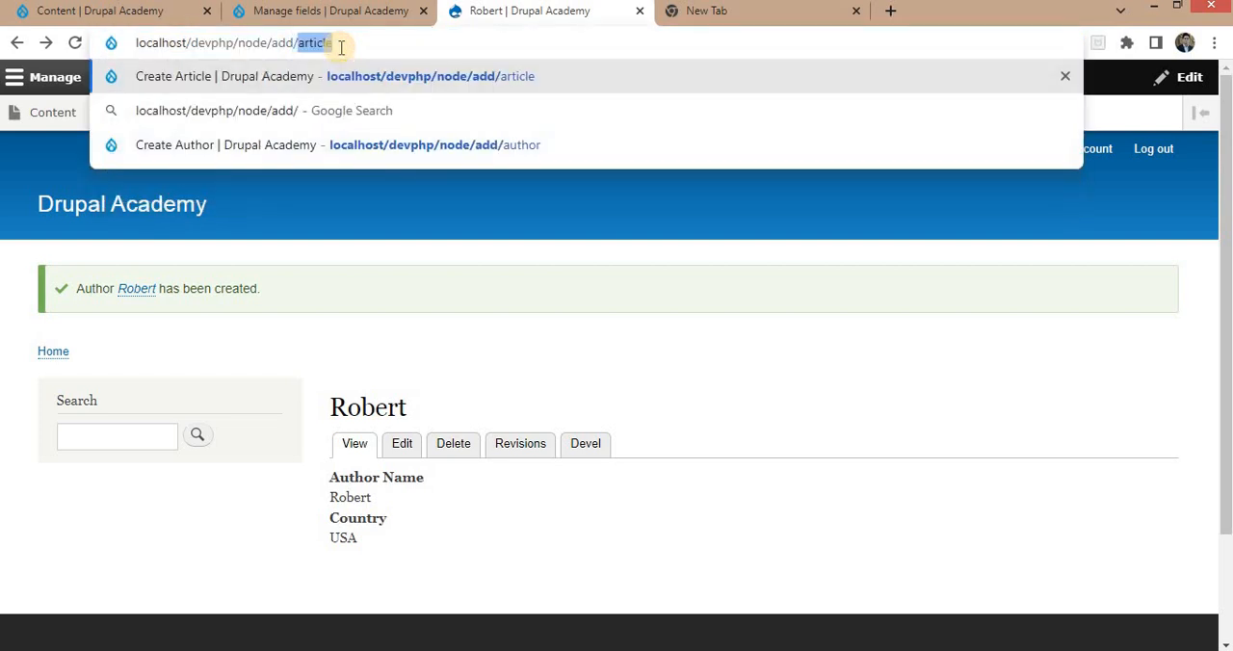
type("author")
key("Return")
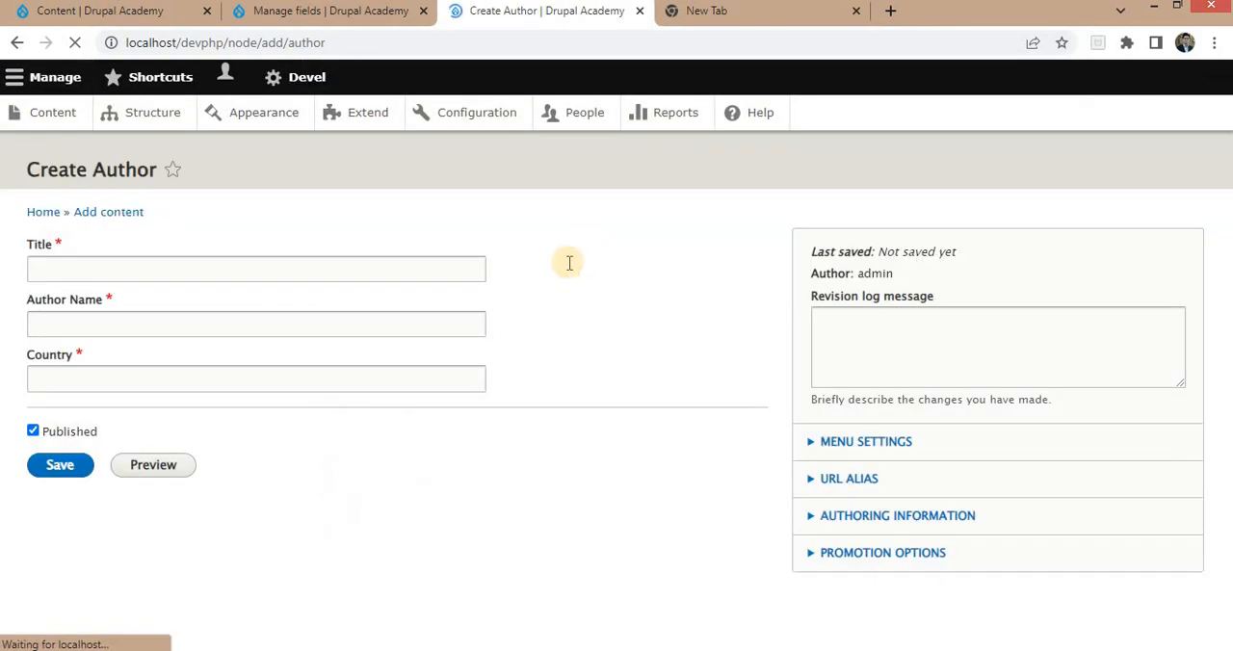
Fill in APJ Abdul Kalam as the title and Author Name, set the country to India, and save the Author item.
left_click(106, 354)
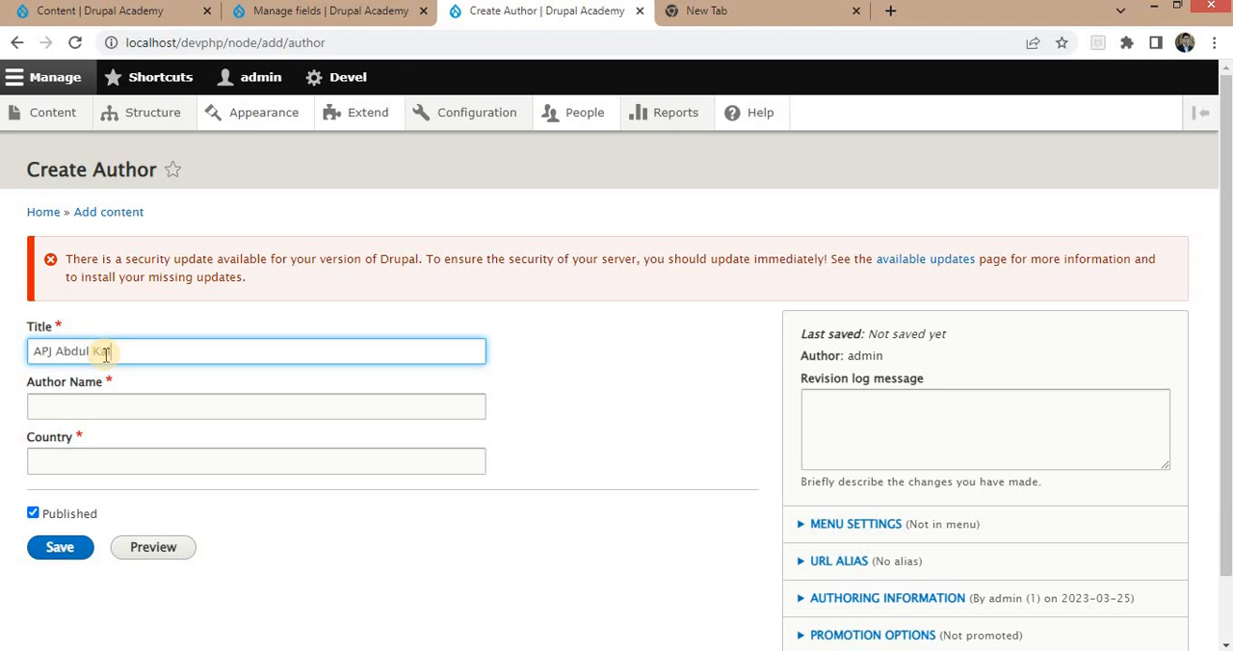
left_click(91, 402)
key("shift+Tab")
key("ctrl+c")
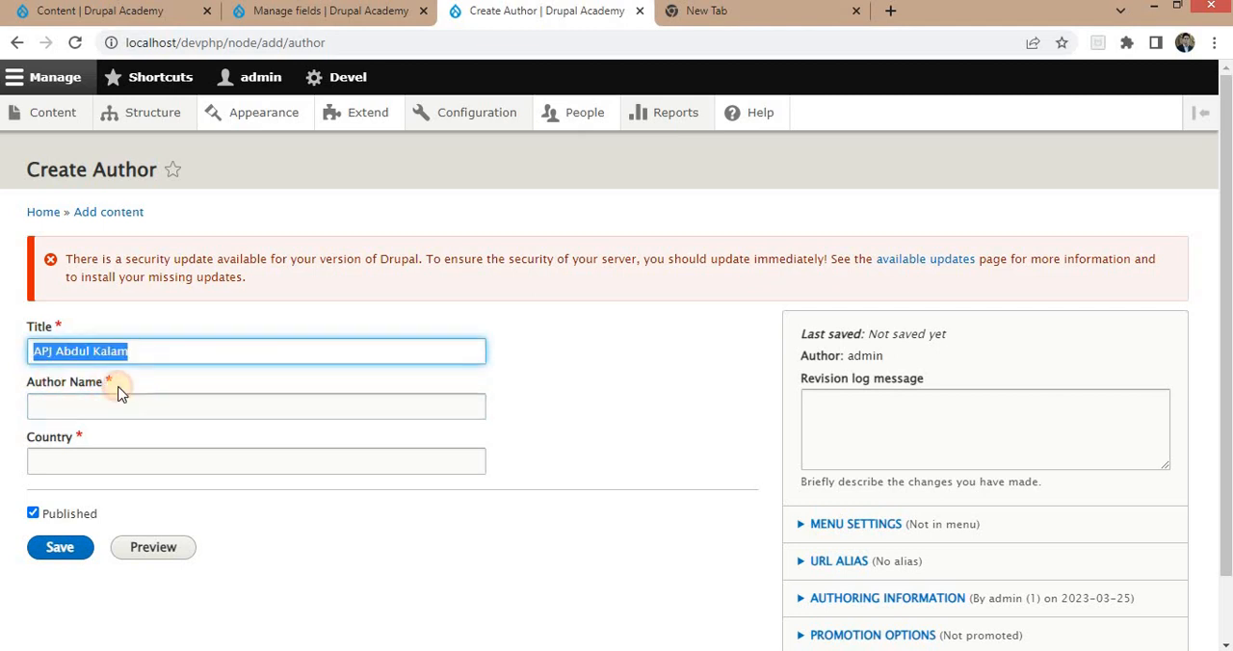
left_click(92, 403)
key("ctrl+v")
left_click(81, 457)
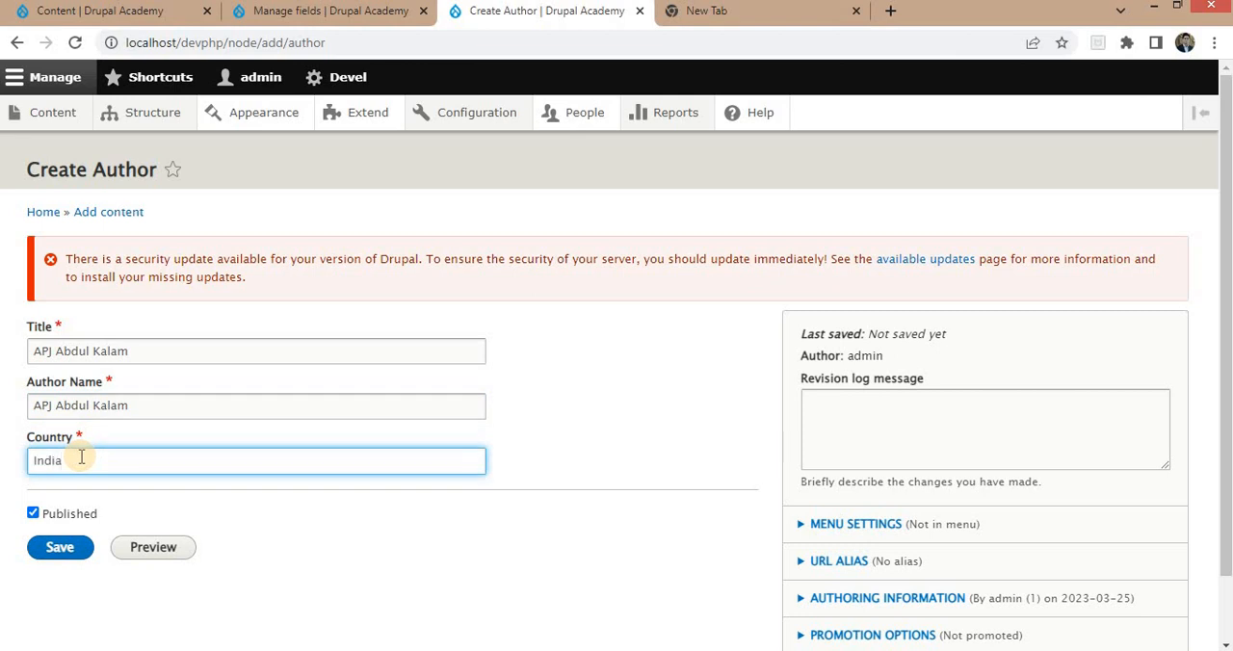
left_click(59, 547)
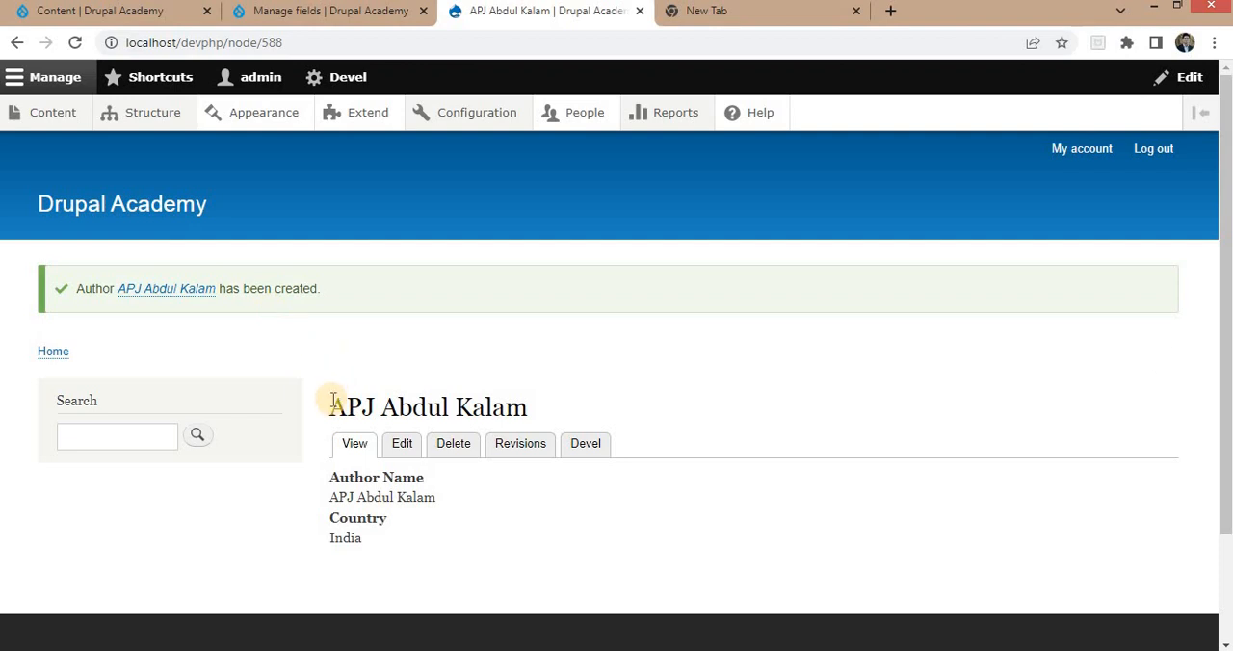
left_click_drag(330, 411, 544, 408)
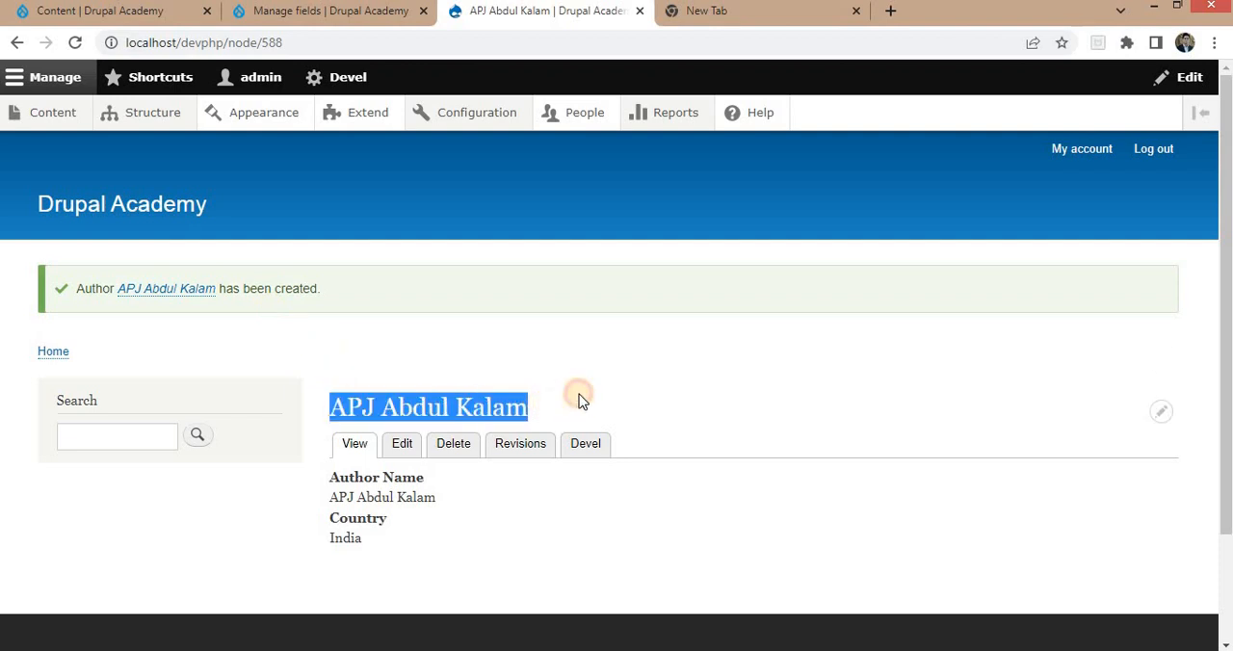
left_click(581, 400)
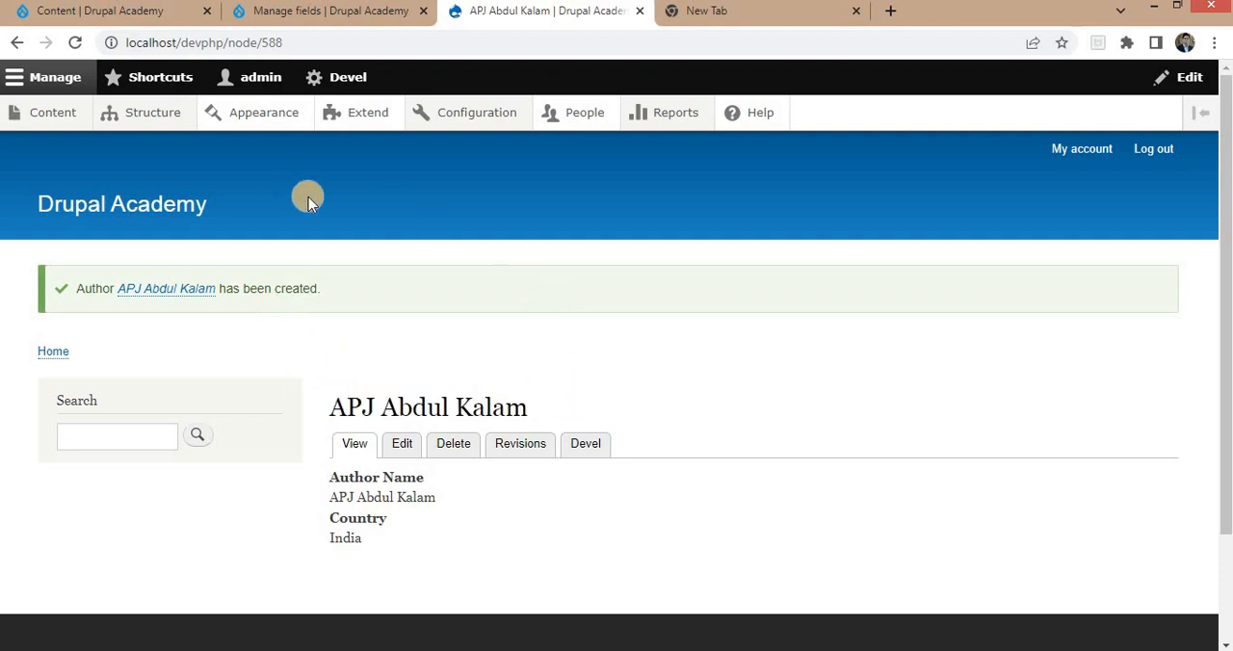
Start a new content type from the site's content types list and name it Book.
mouse_move(145, 115)
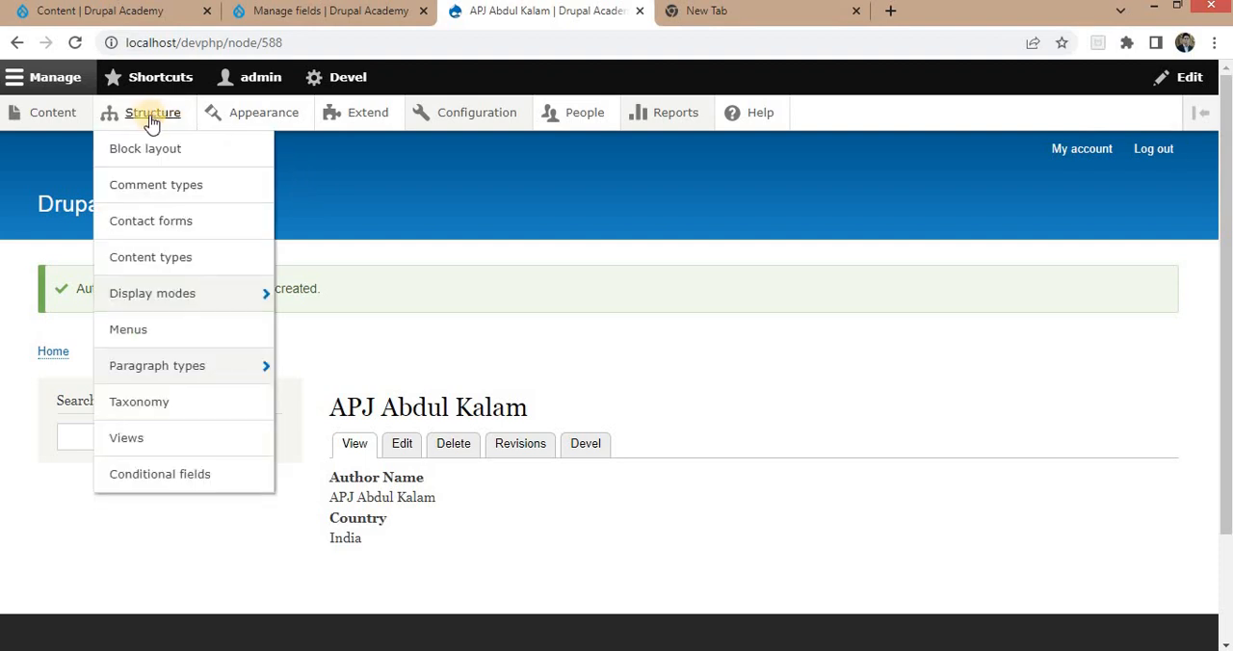
left_click(154, 262)
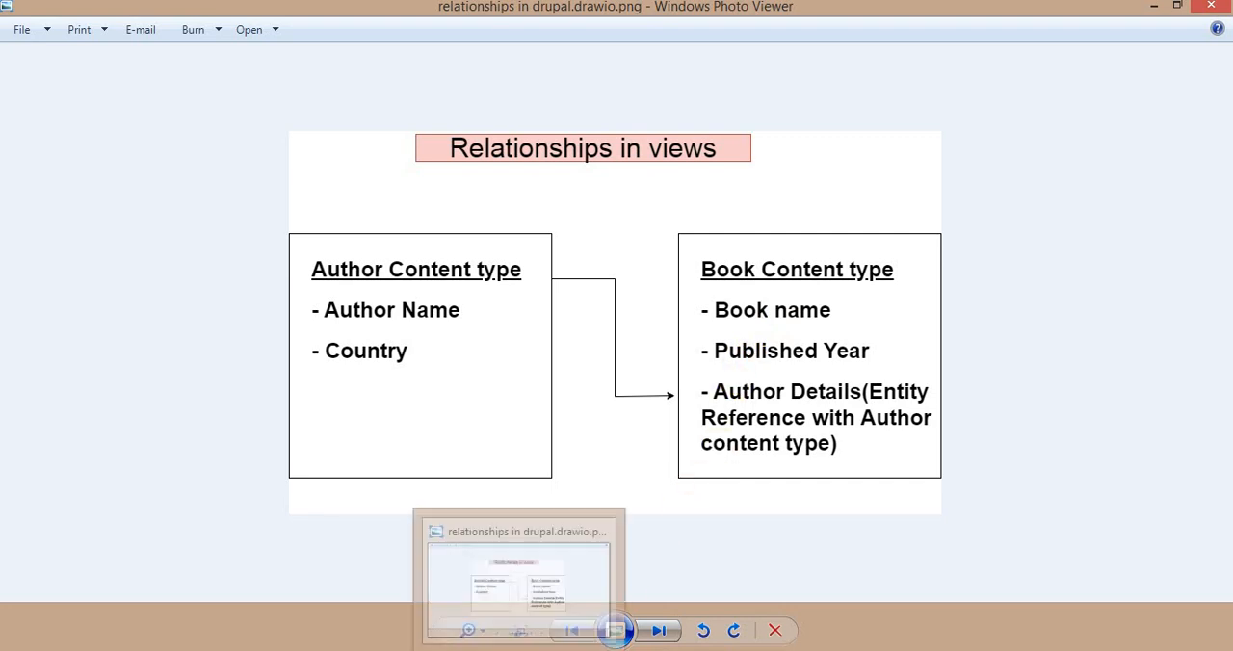
left_click(521, 649)
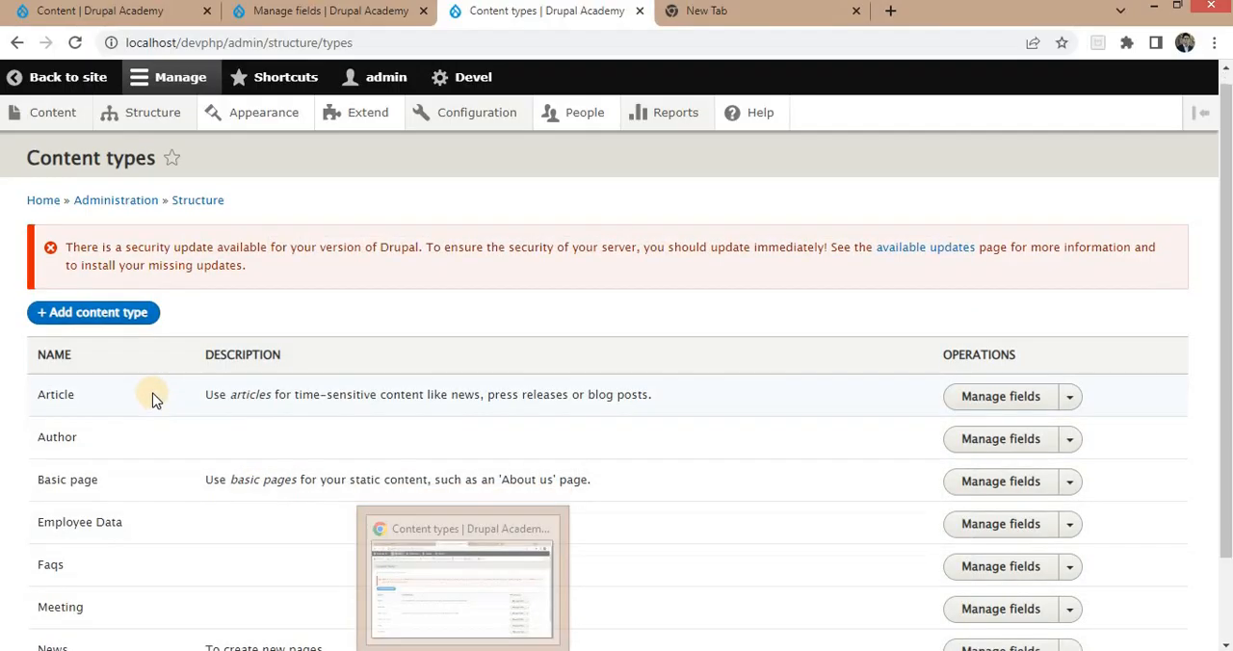
scroll(164, 318, "down", 1)
left_click(96, 235)
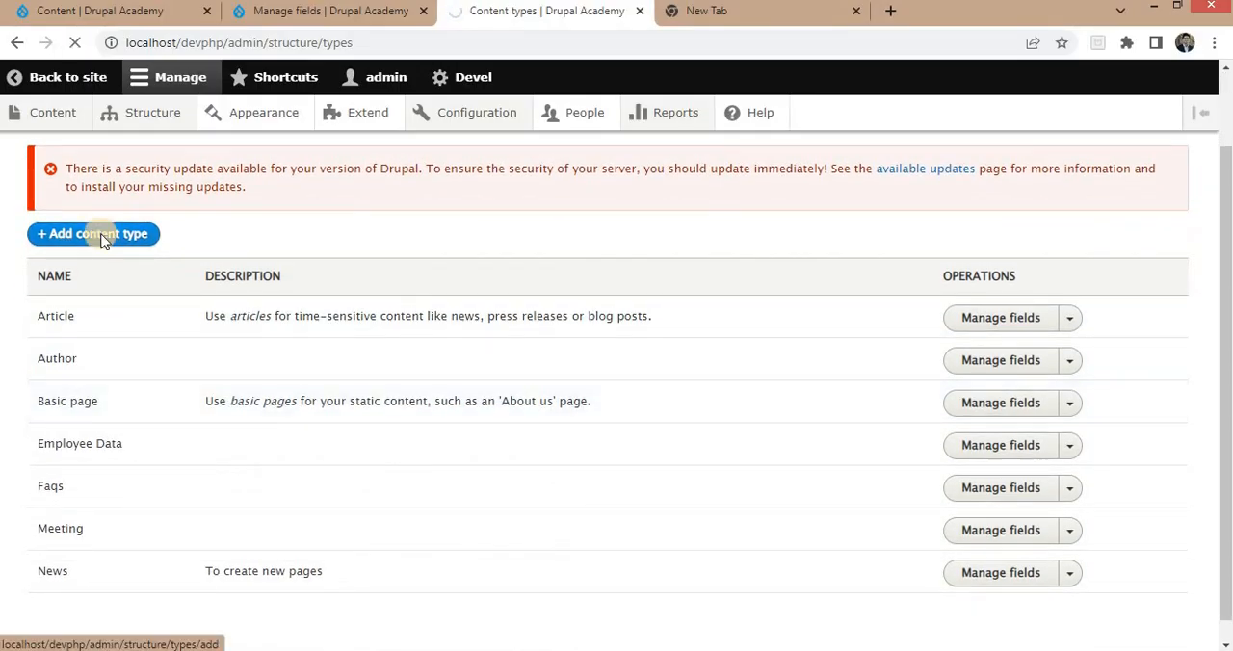
left_click(218, 376)
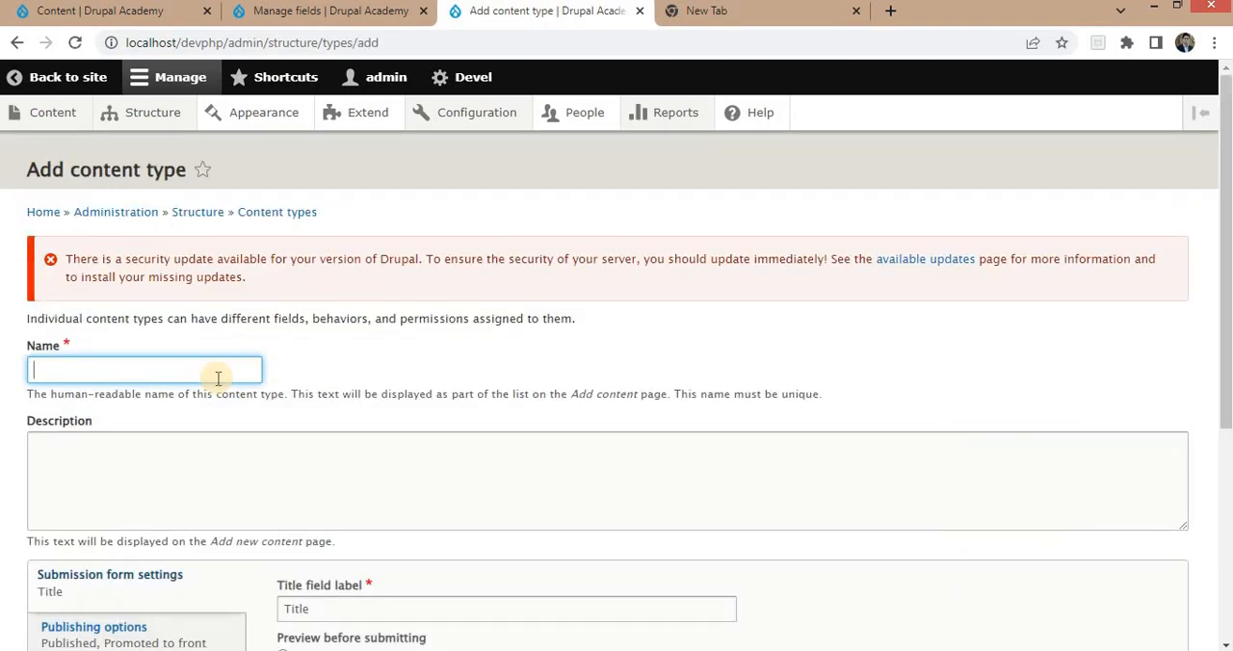
type("Book")
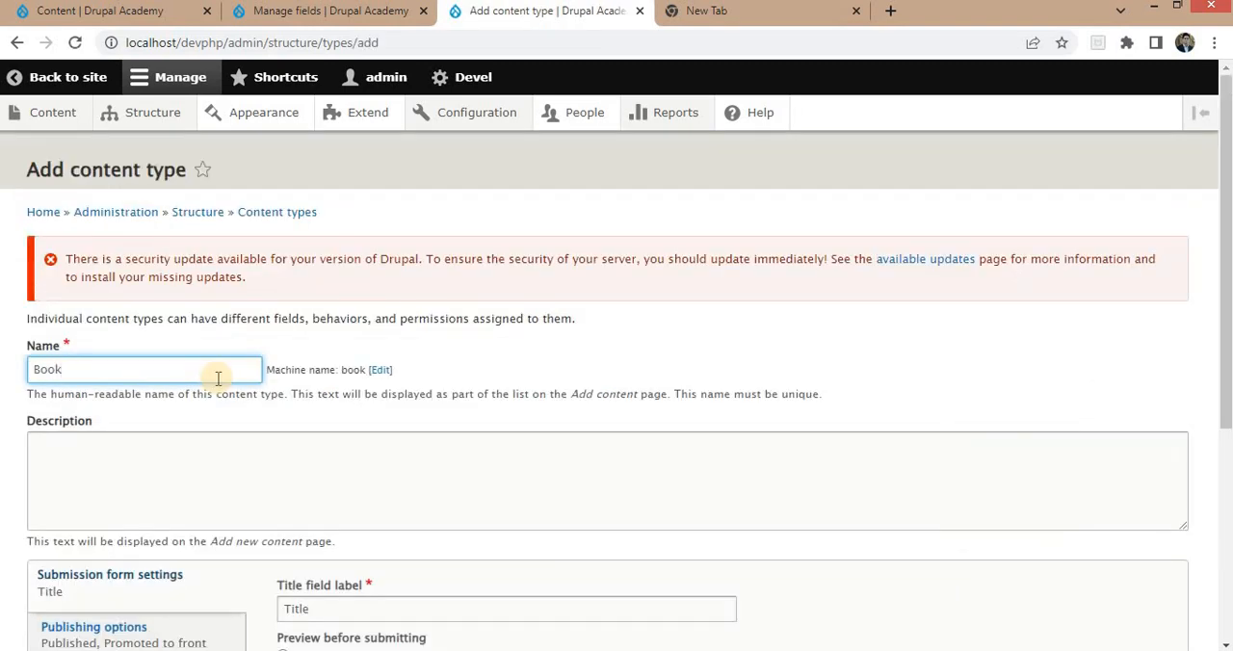
Disable default promotion to the front page for the Book content type and set its title field label to Book Name.
scroll(145, 424, "down", 2)
left_click(106, 451)
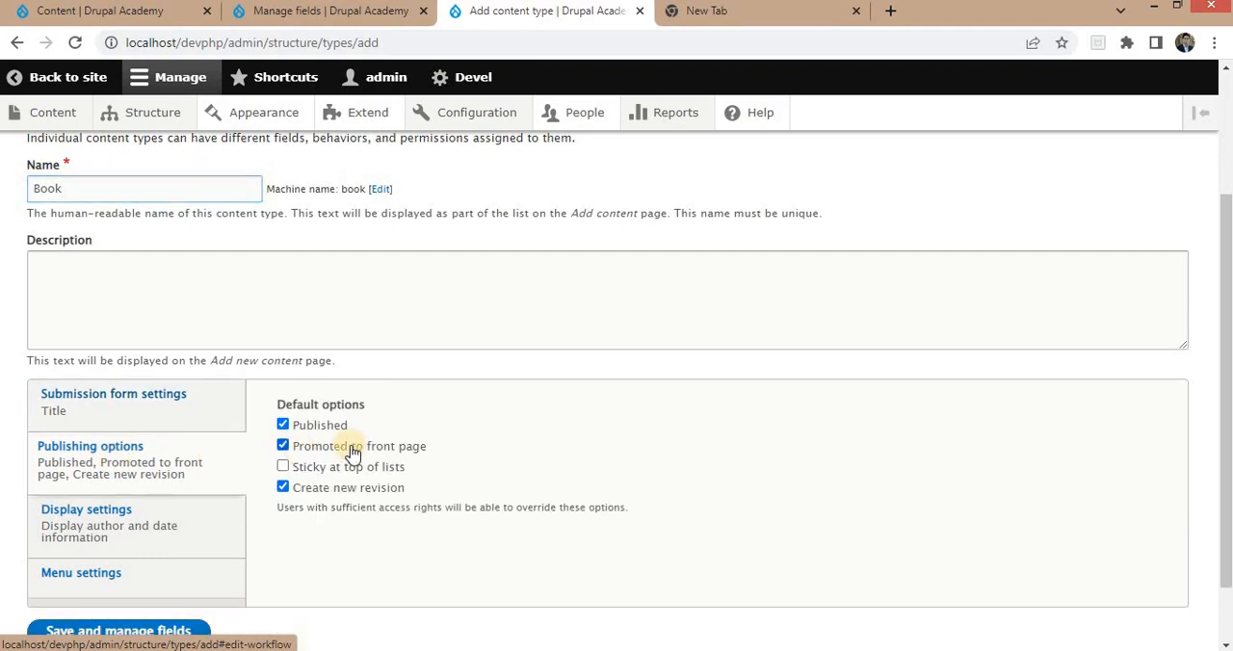
left_click(332, 446)
left_click(101, 405)
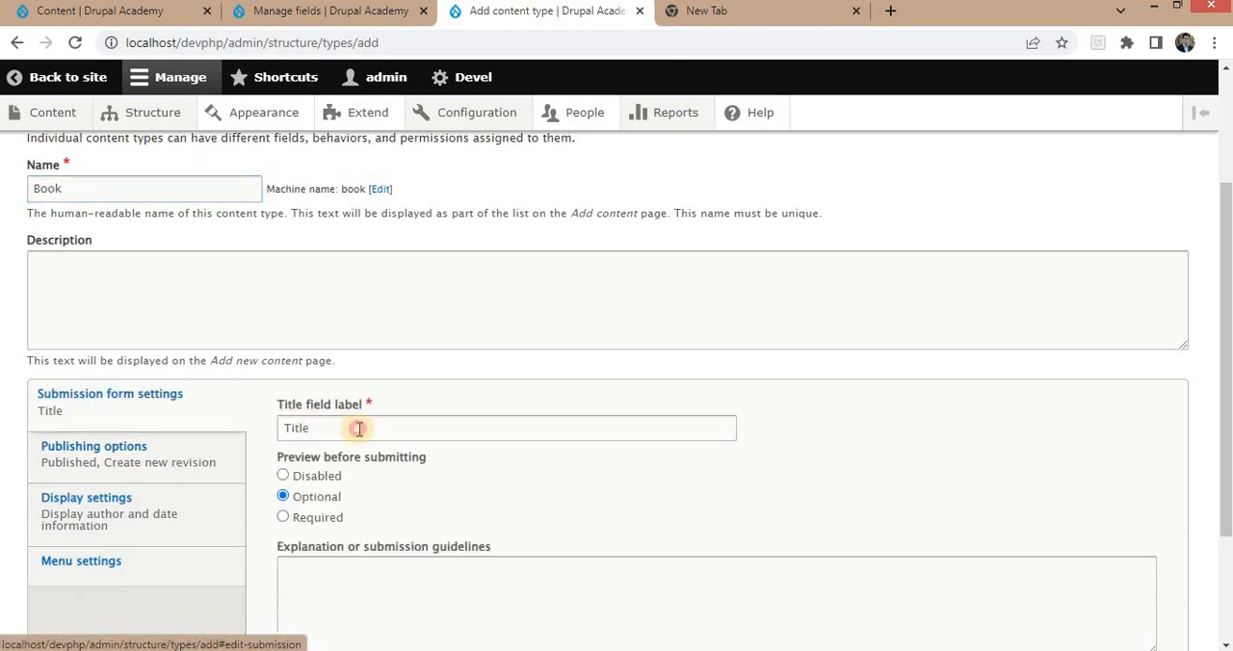
left_click_drag(359, 428, 30, 397)
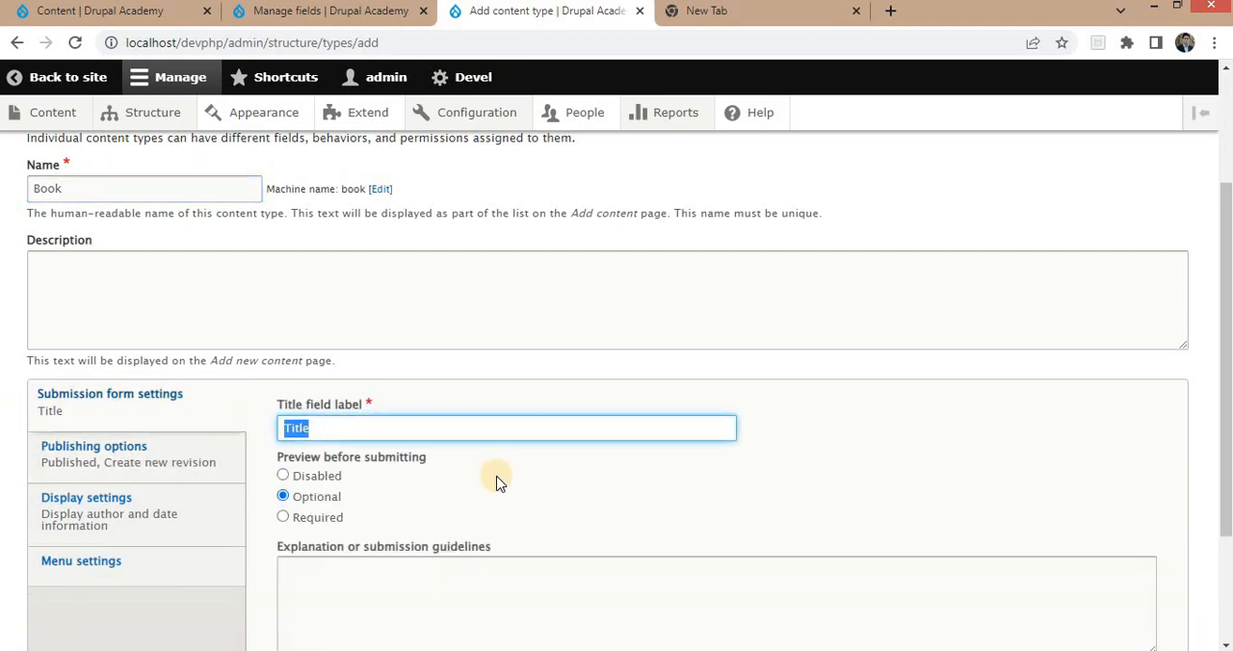
type("Book Name")
scroll(248, 446, "down", 3)
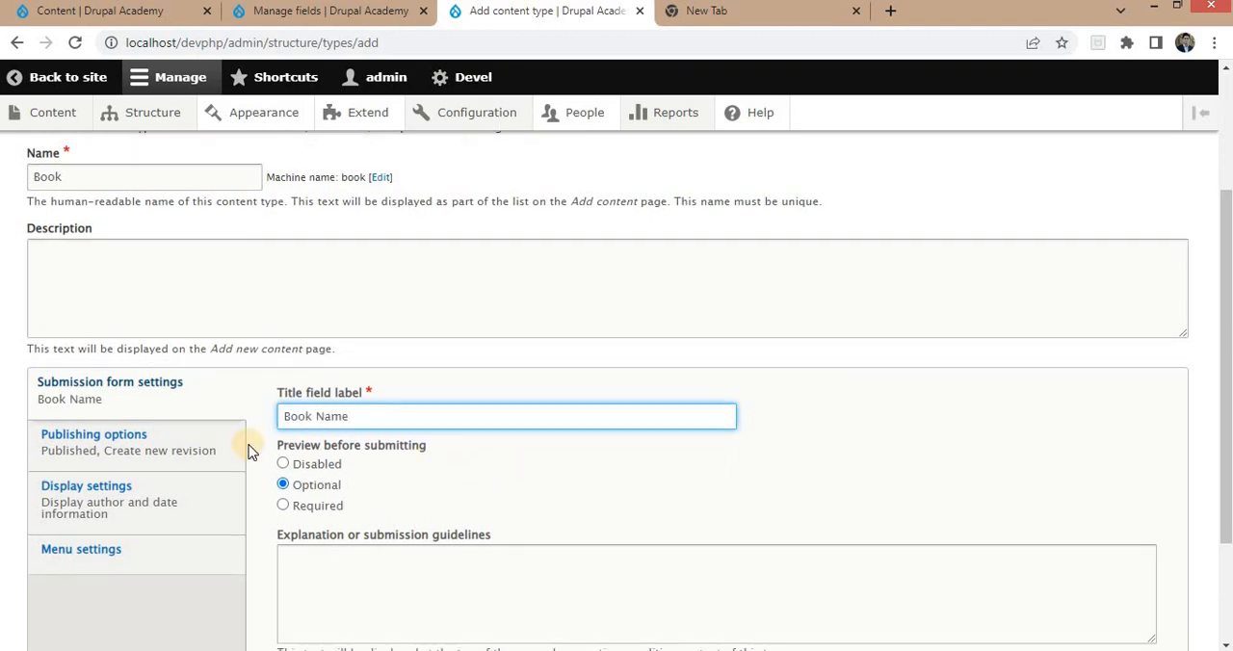
Turn off author and date information and the Main navigation menu for the Book content type, and save it to manage fields.
left_click(152, 294)
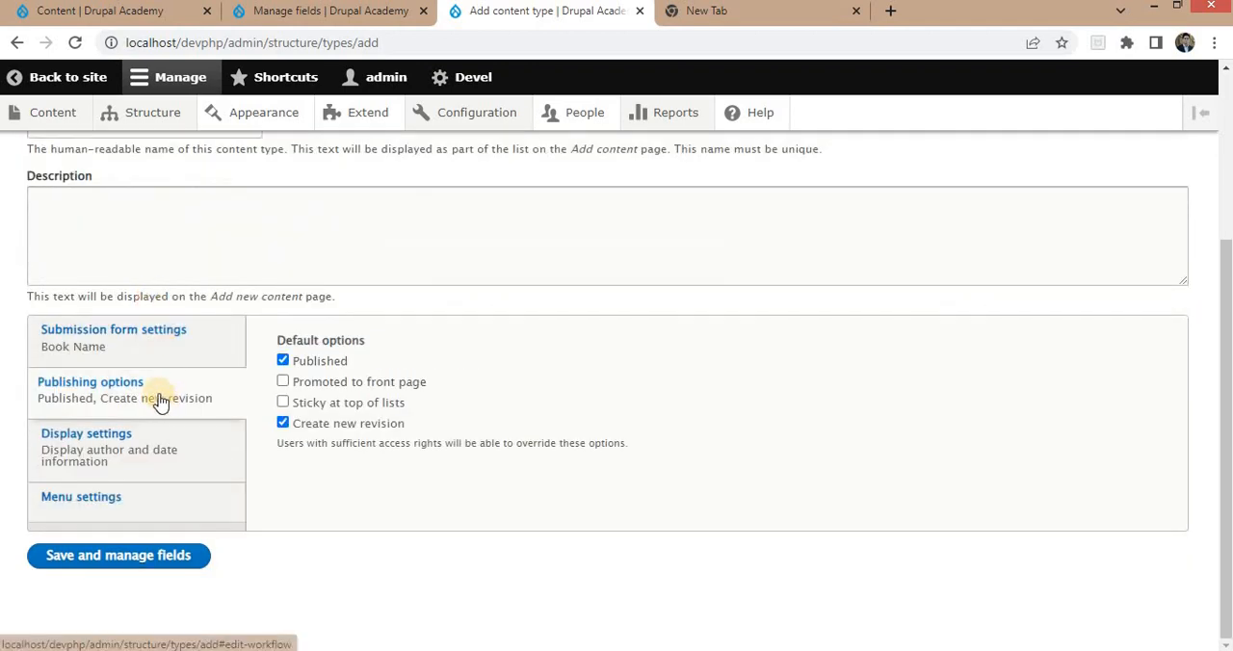
left_click(121, 460)
left_click(366, 352)
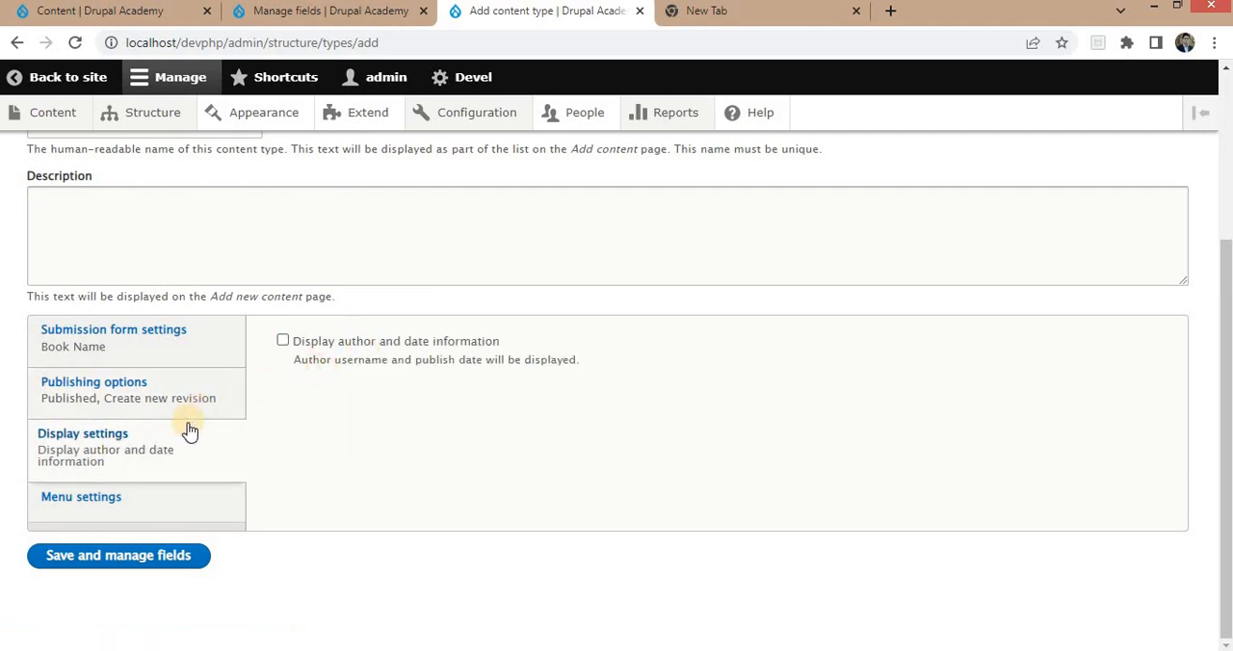
left_click(122, 503)
scroll(328, 472, "down", 1)
scroll(327, 472, "down", 1)
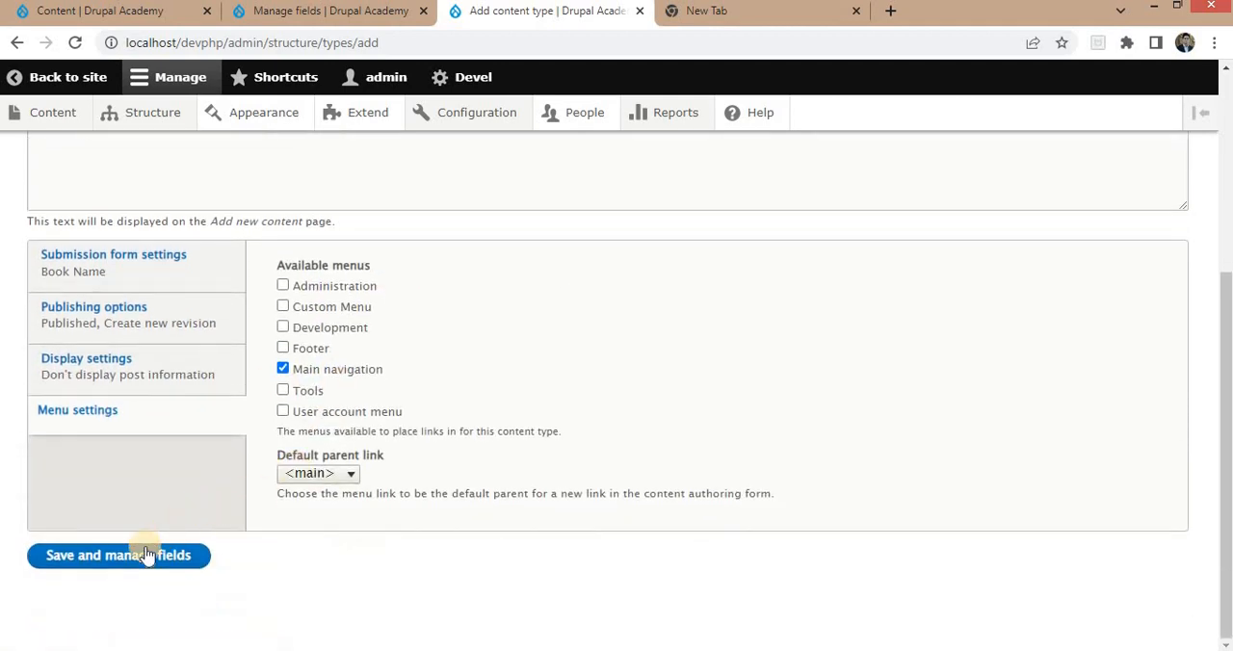
left_click(322, 369)
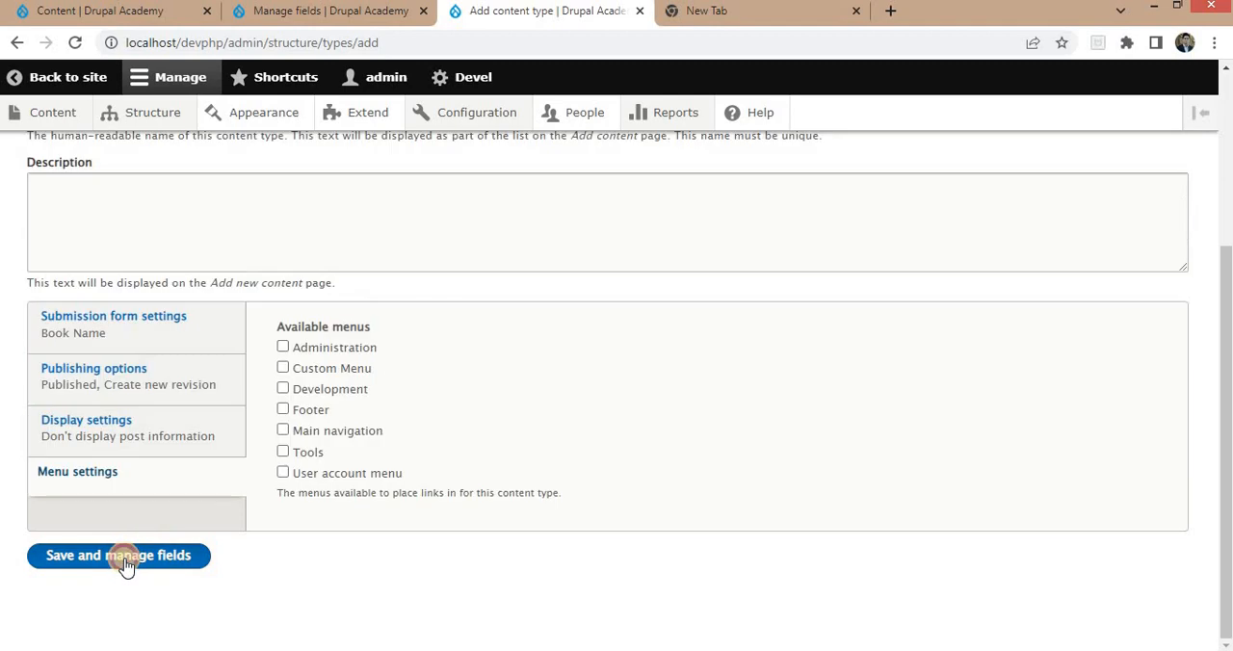
left_click(130, 561)
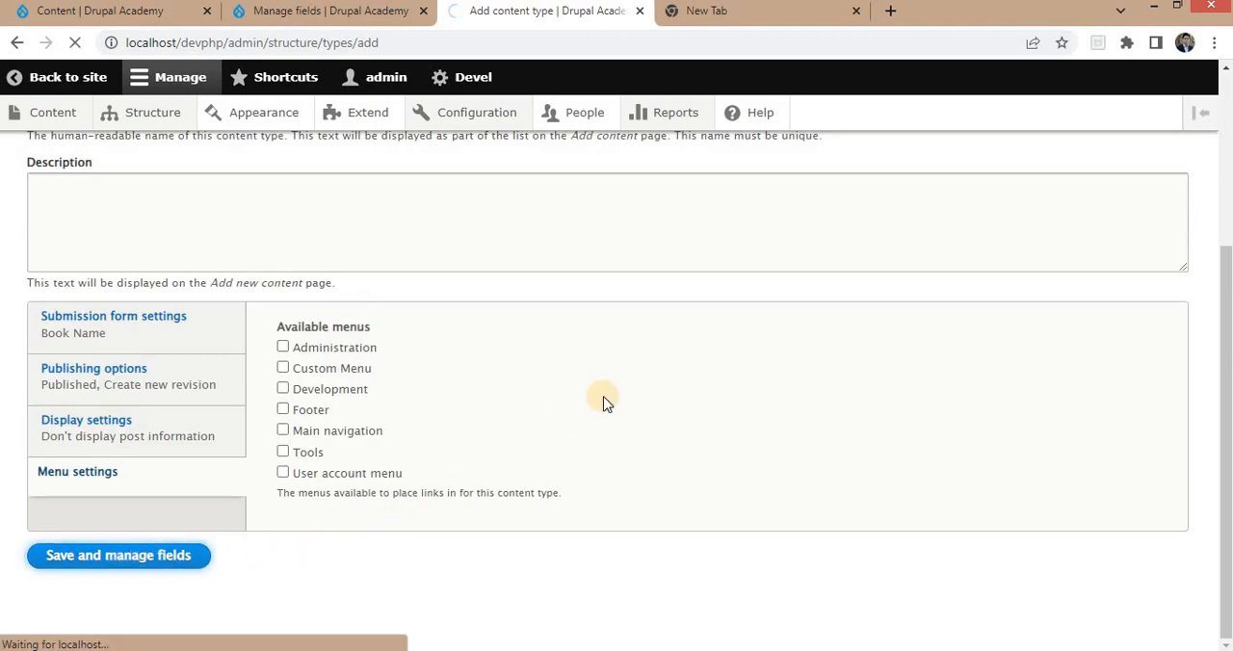
Review the relationships diagram in Windows Photo Viewer, return to the browser, and delete the Body field from the Book content type.
mouse_move(519, 650)
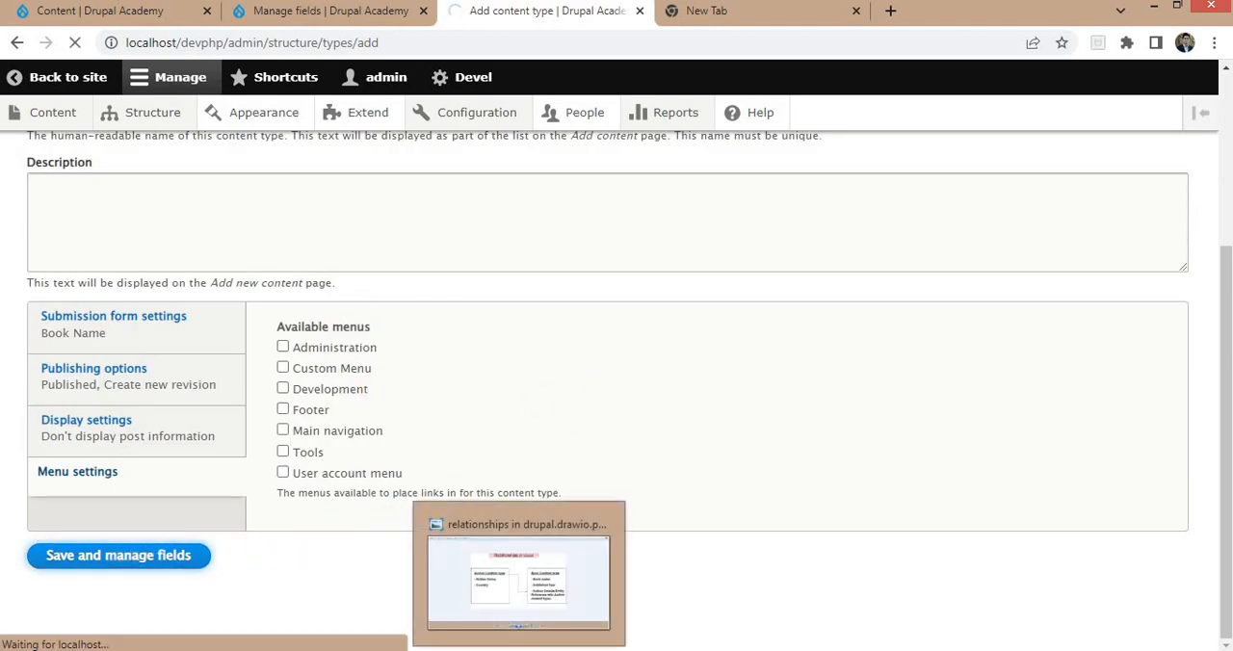
left_click(518, 578)
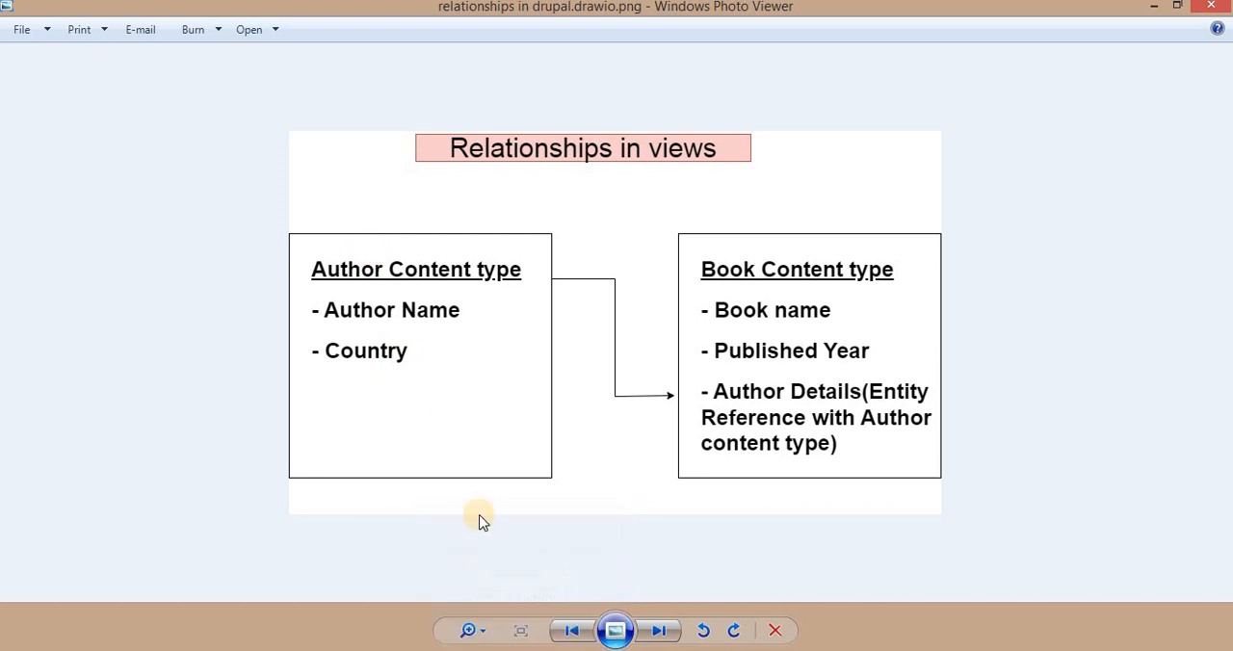
left_click(520, 649)
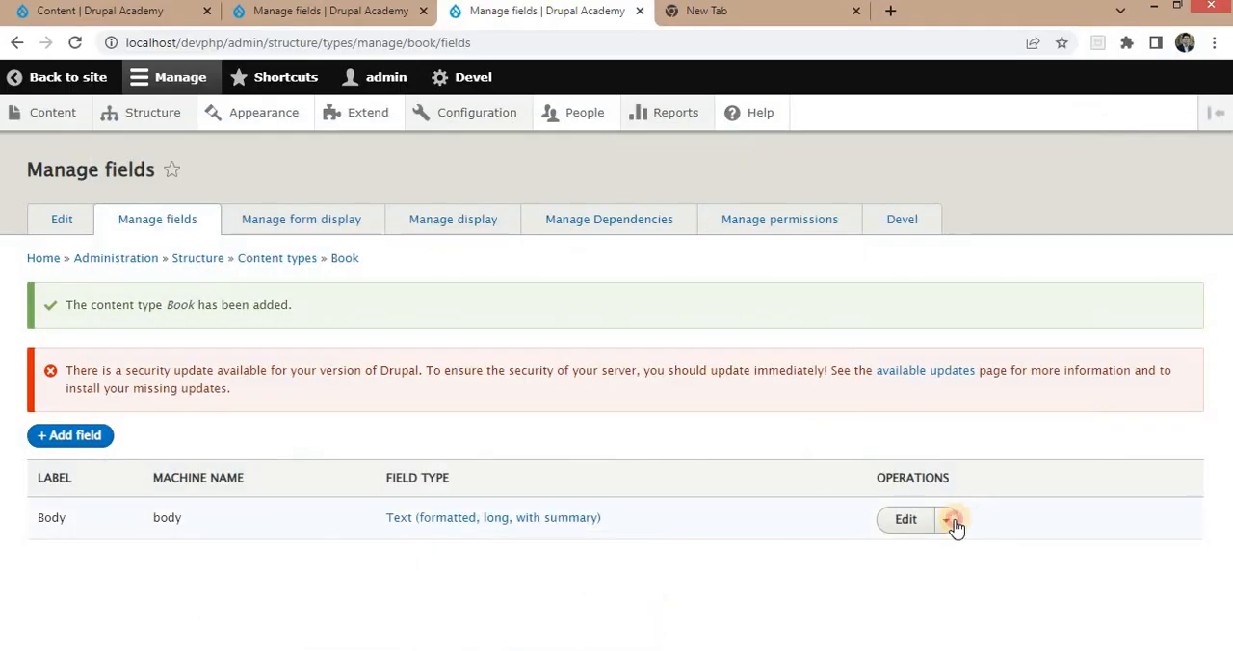
left_click(951, 521)
left_click(936, 576)
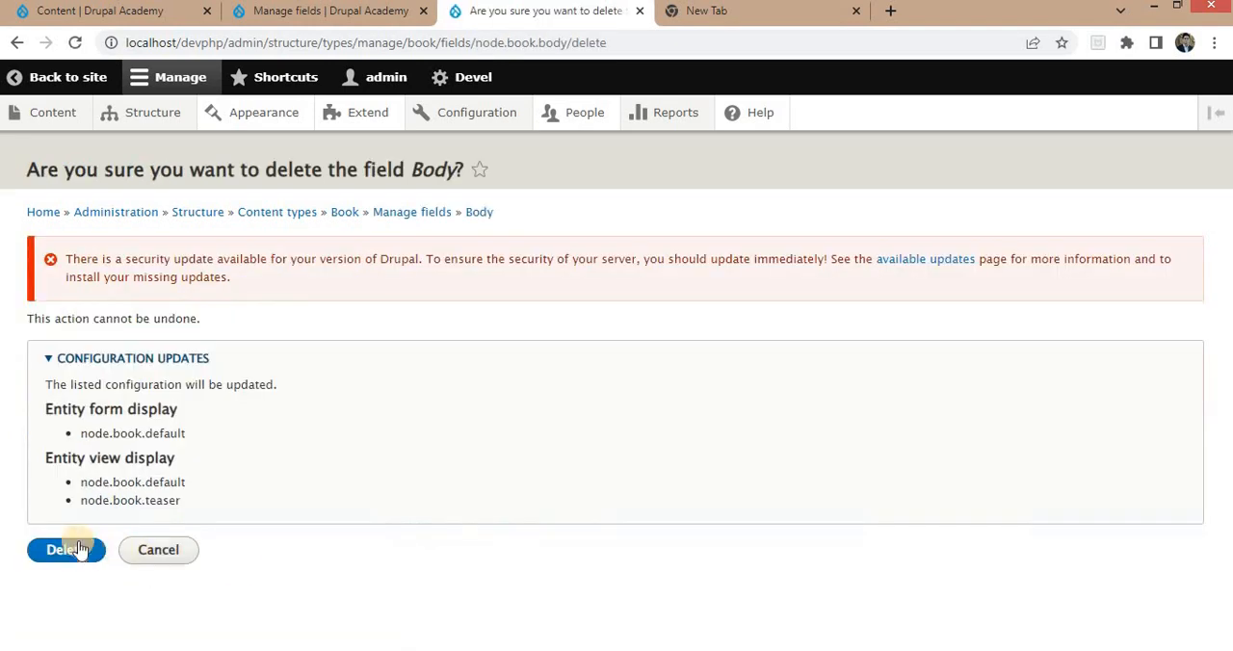
left_click(61, 544)
Add a Number (integer) field labelled Published Year to the Book content type and save its storage settings.
left_click(64, 435)
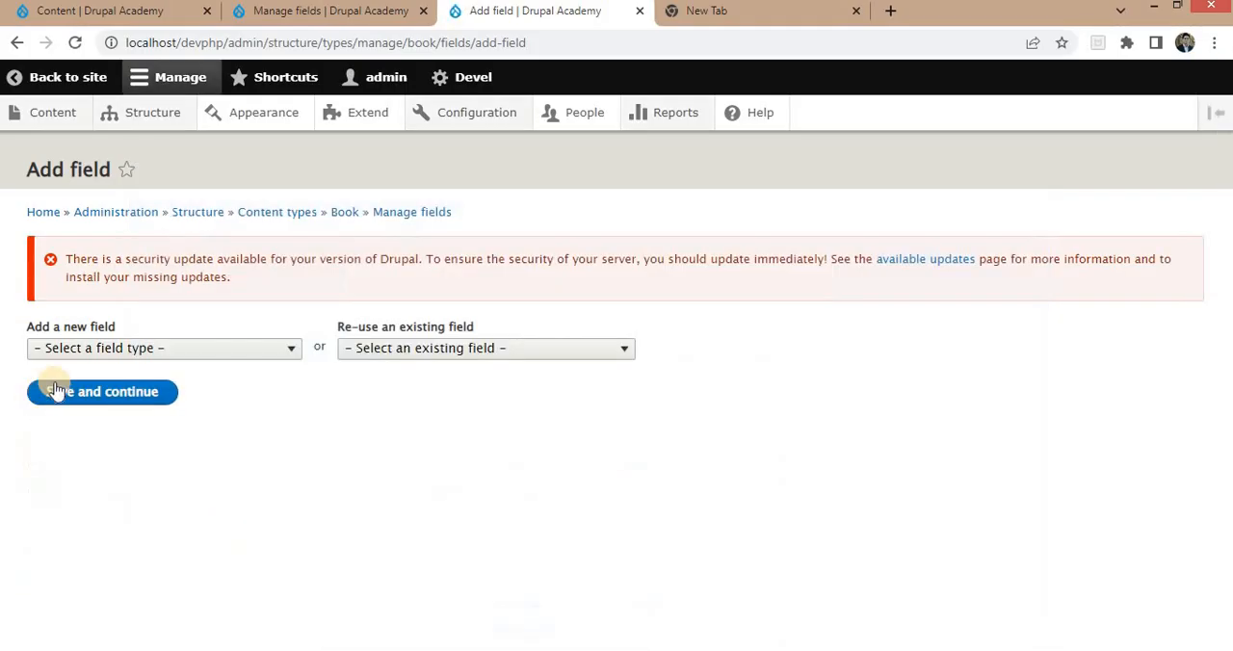
left_click(132, 348)
scroll(142, 223, "down", 5)
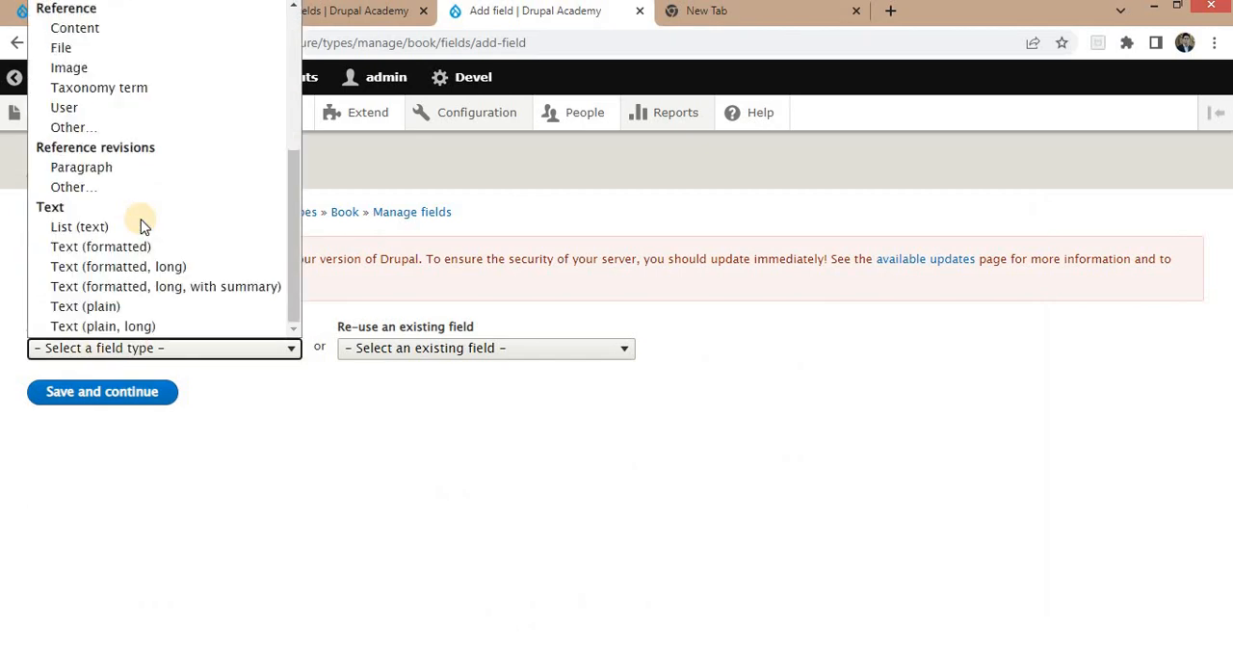
scroll(89, 177, "up", 2)
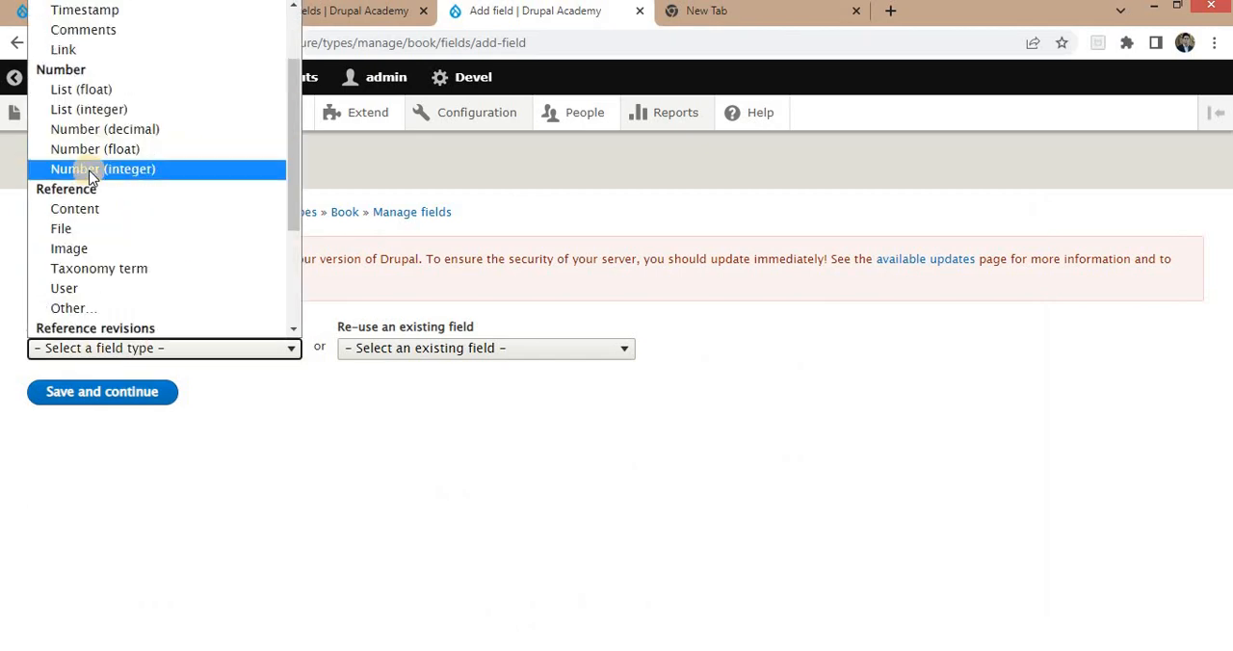
left_click(90, 171)
left_click(112, 408)
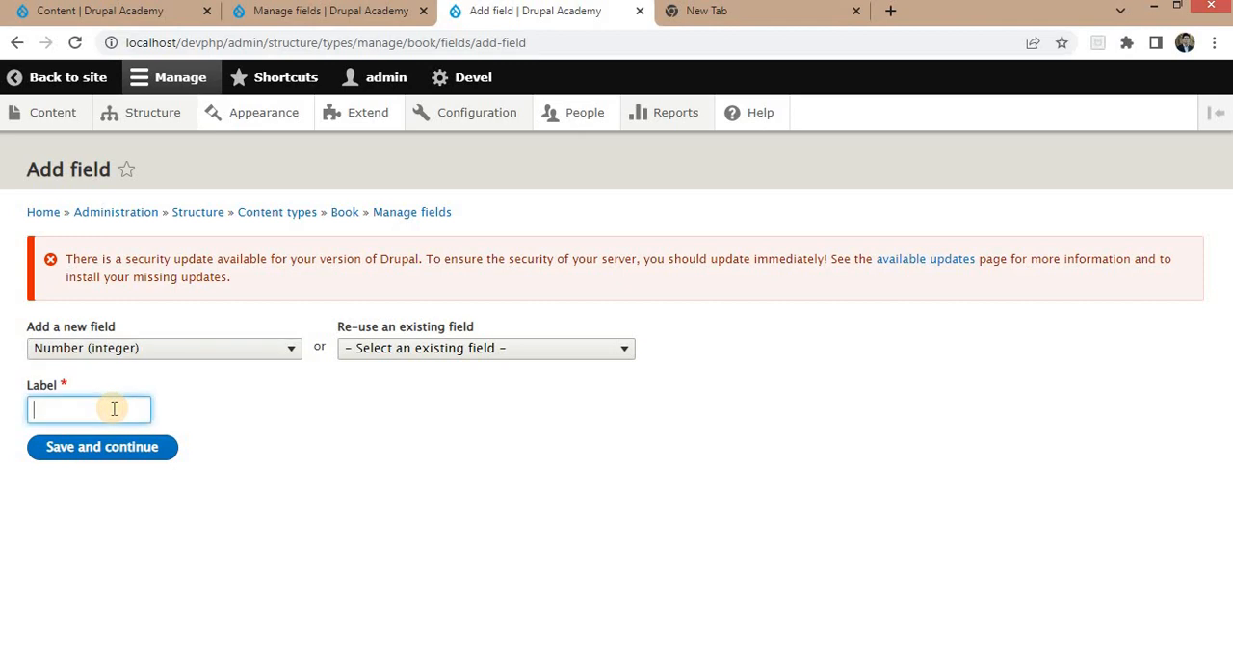
type("OPu")
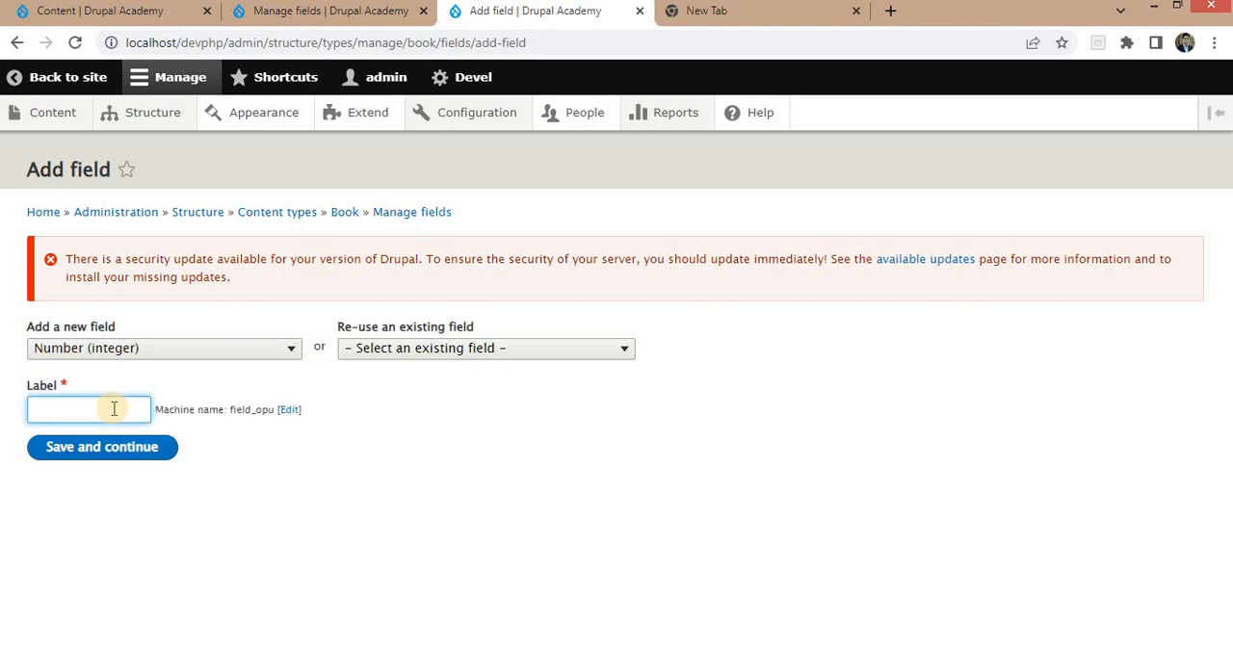
type("Published Year")
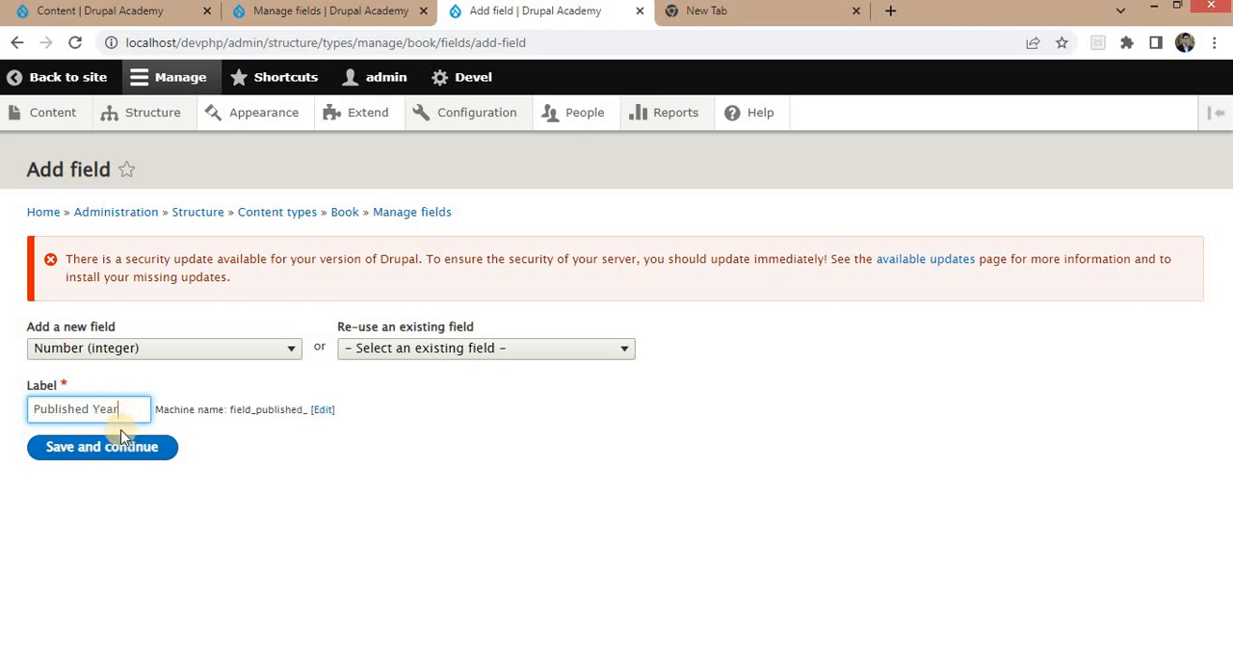
left_click(104, 448)
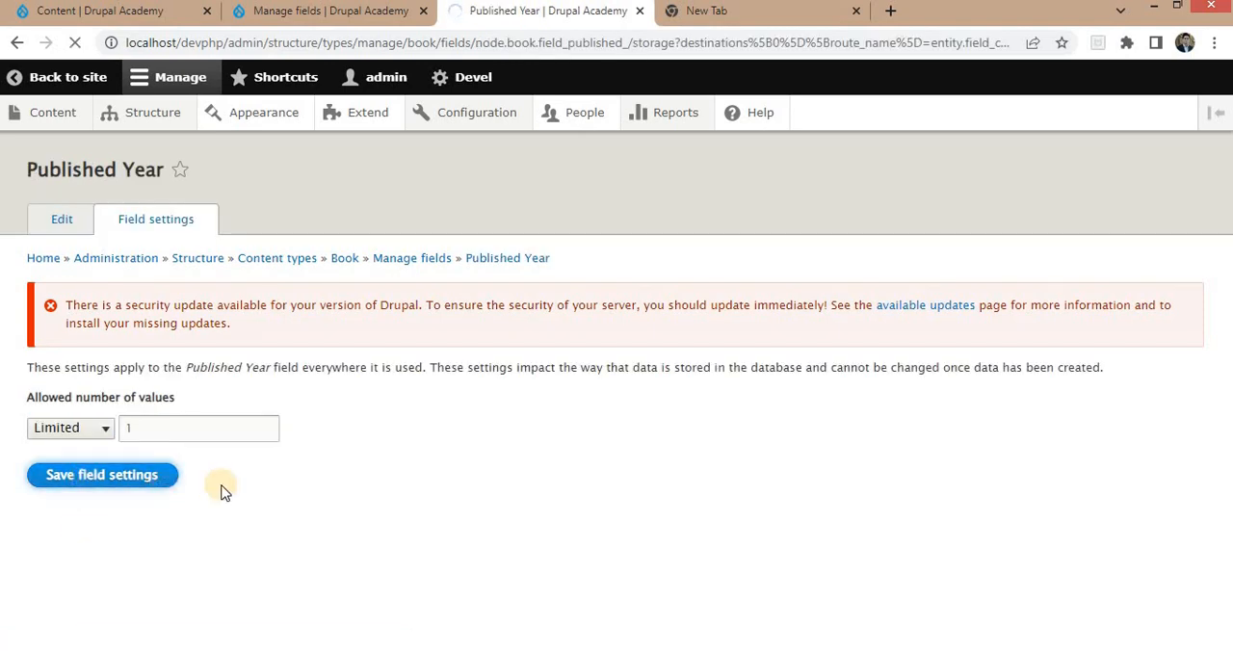
Make the Published Year field required and save its settings.
scroll(129, 434, "down", 5)
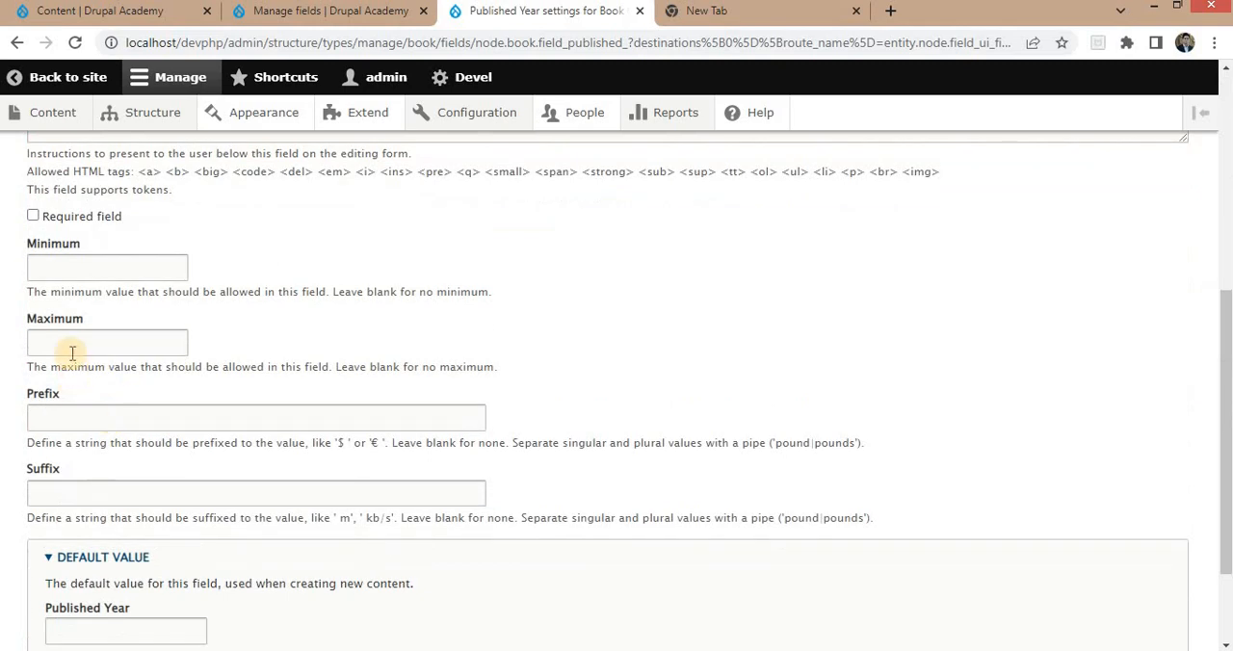
left_click(83, 218)
scroll(193, 434, "down", 3)
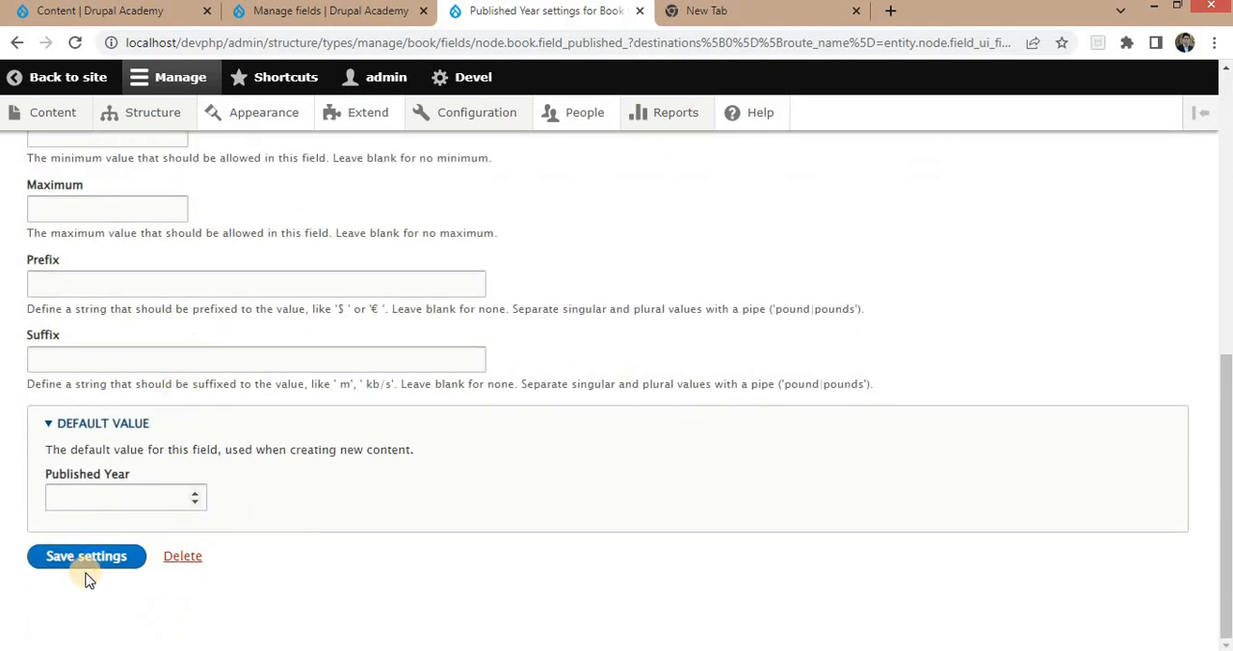
left_click(87, 563)
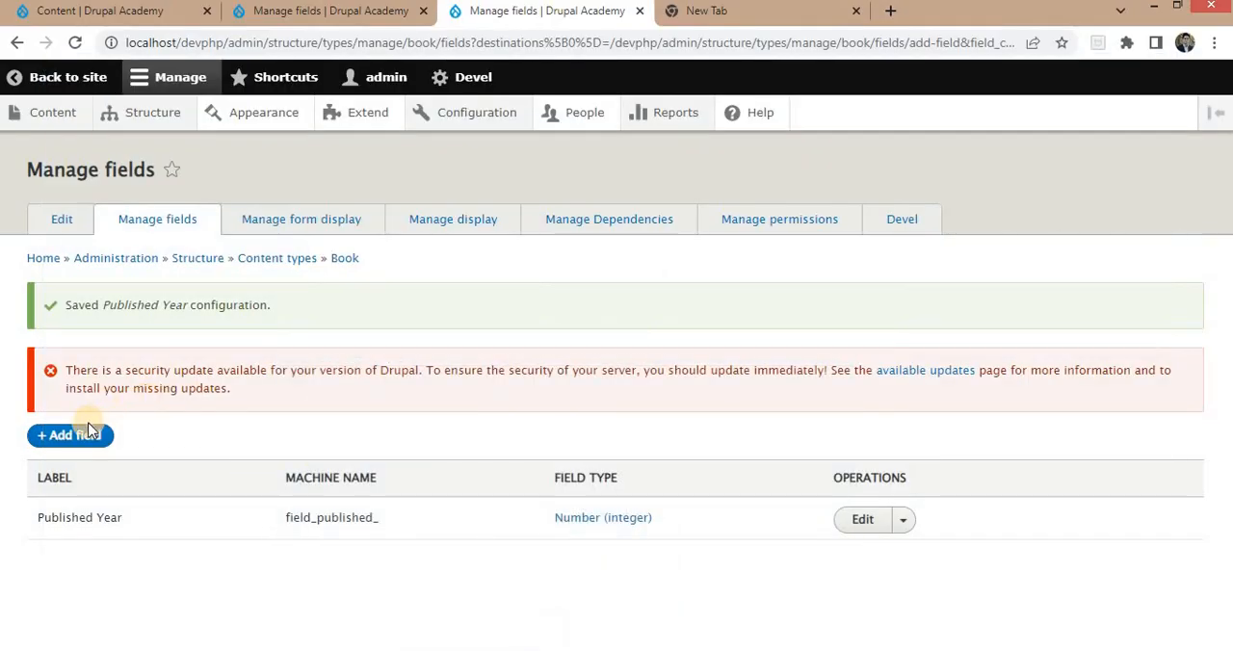
Add a Content reference field labelled Author Details to the Book content type and save its storage settings.
left_click(75, 436)
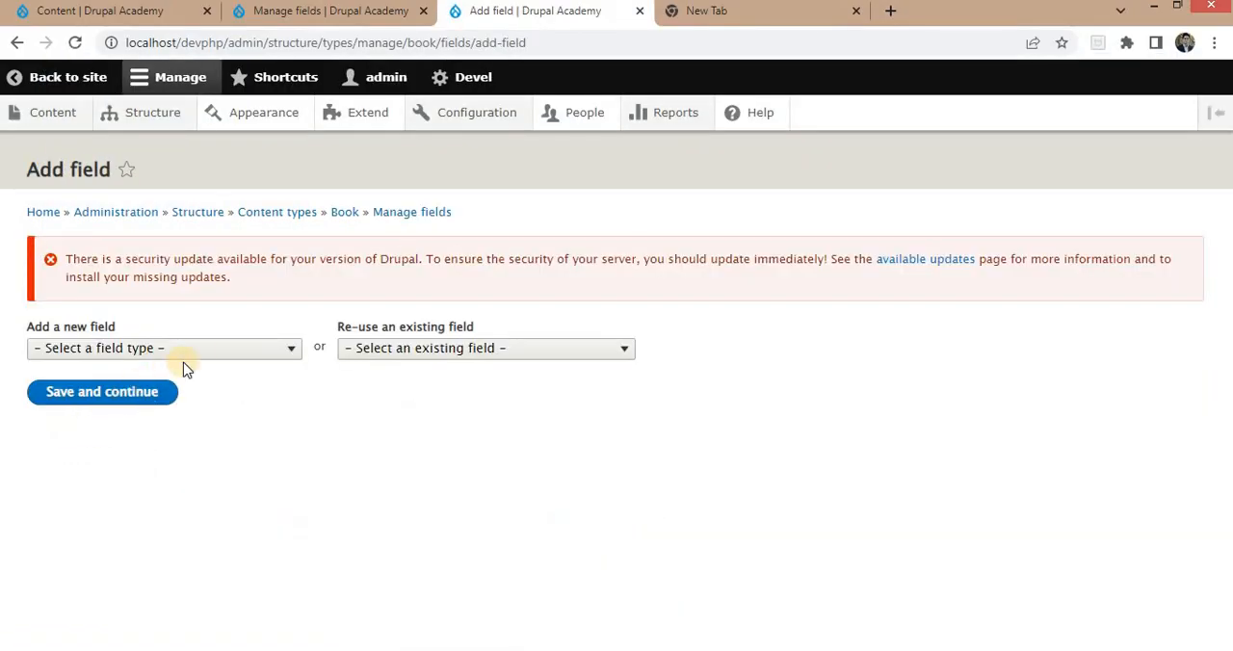
left_click(197, 350)
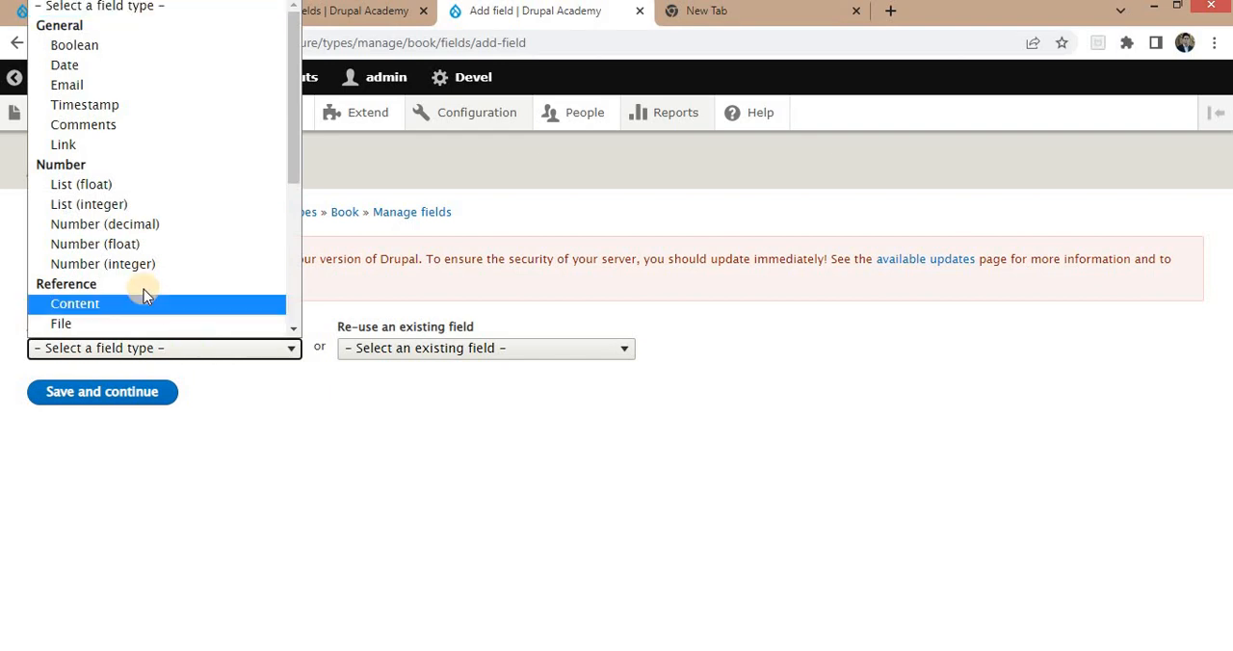
scroll(174, 198, "down", 3)
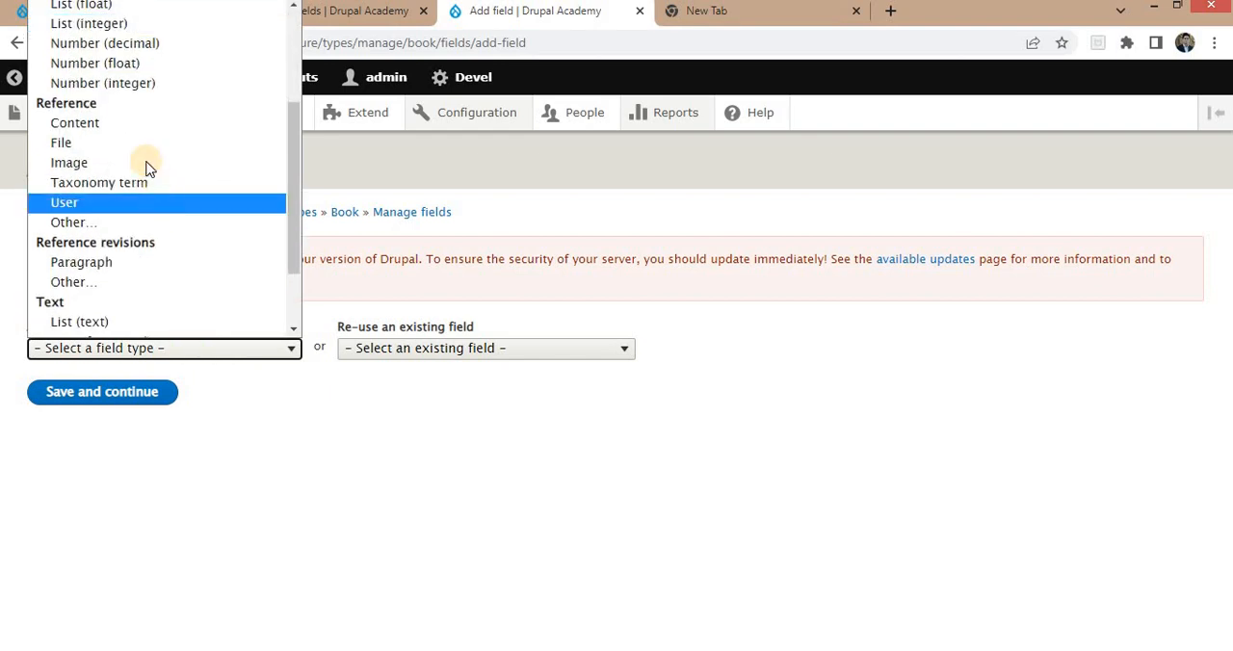
left_click(85, 132)
left_click(79, 406)
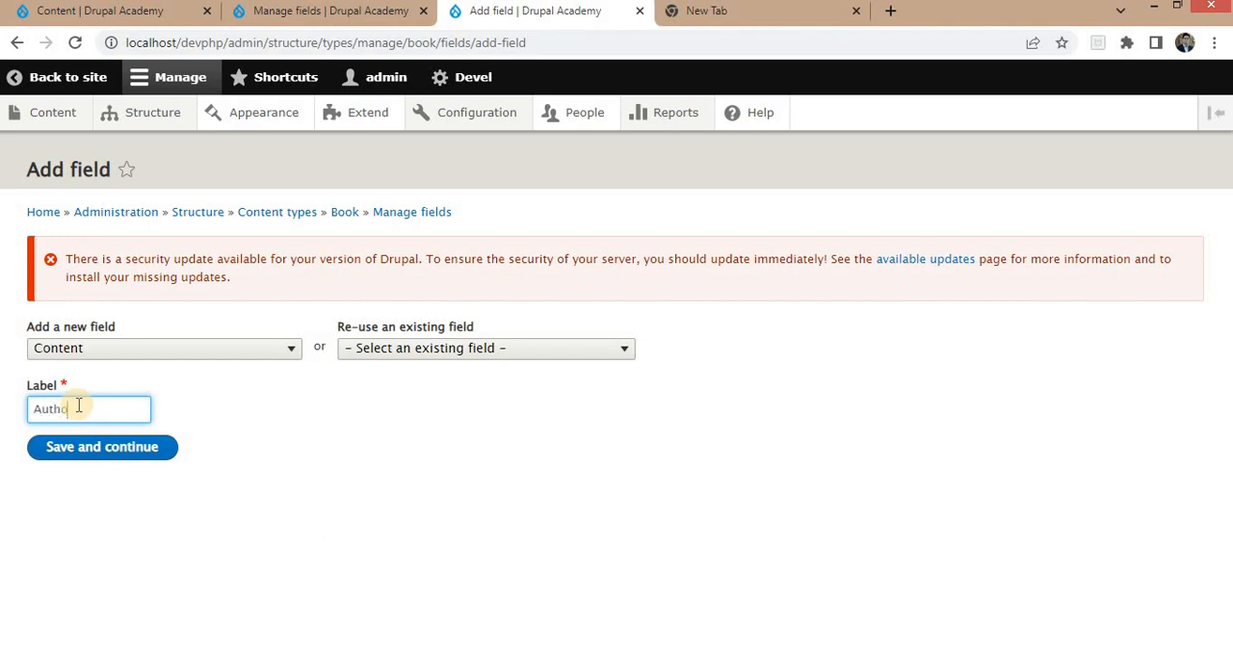
type("Author Details")
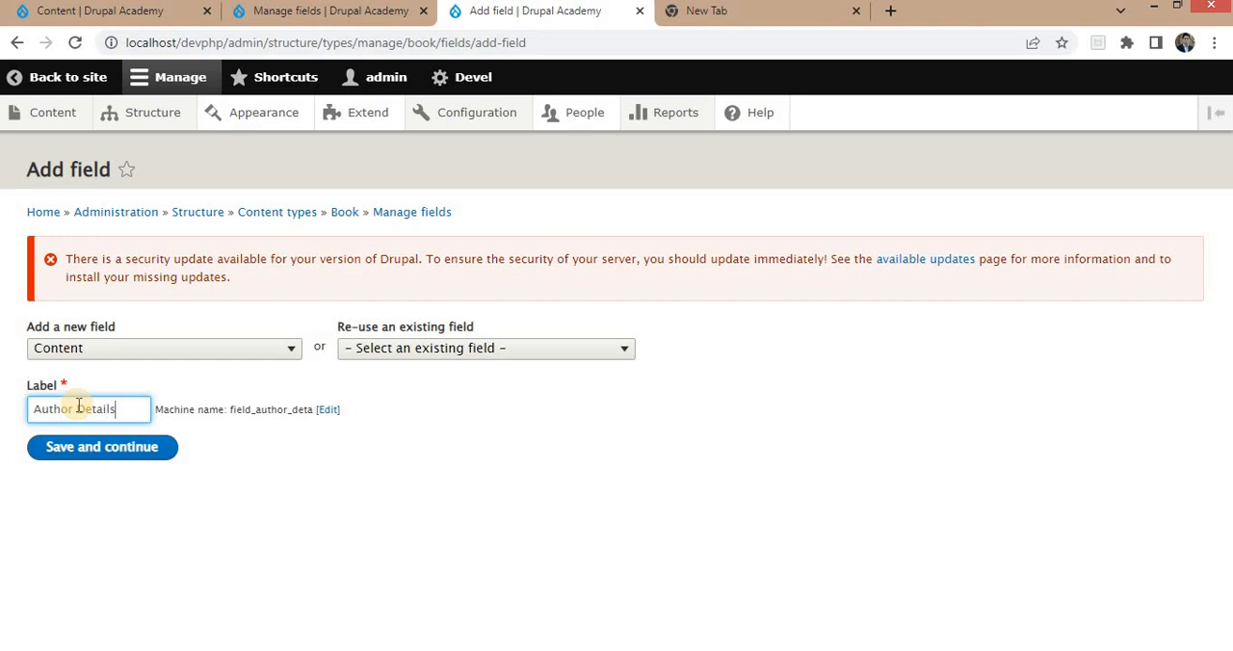
left_click(106, 458)
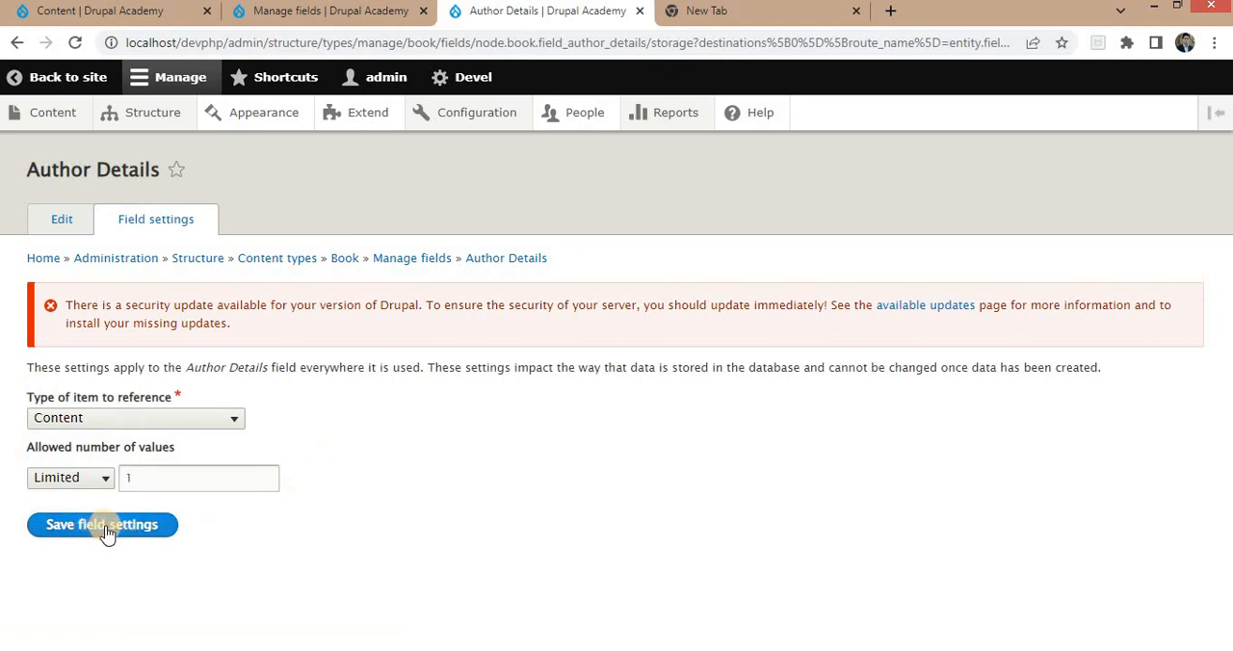
left_click(122, 527)
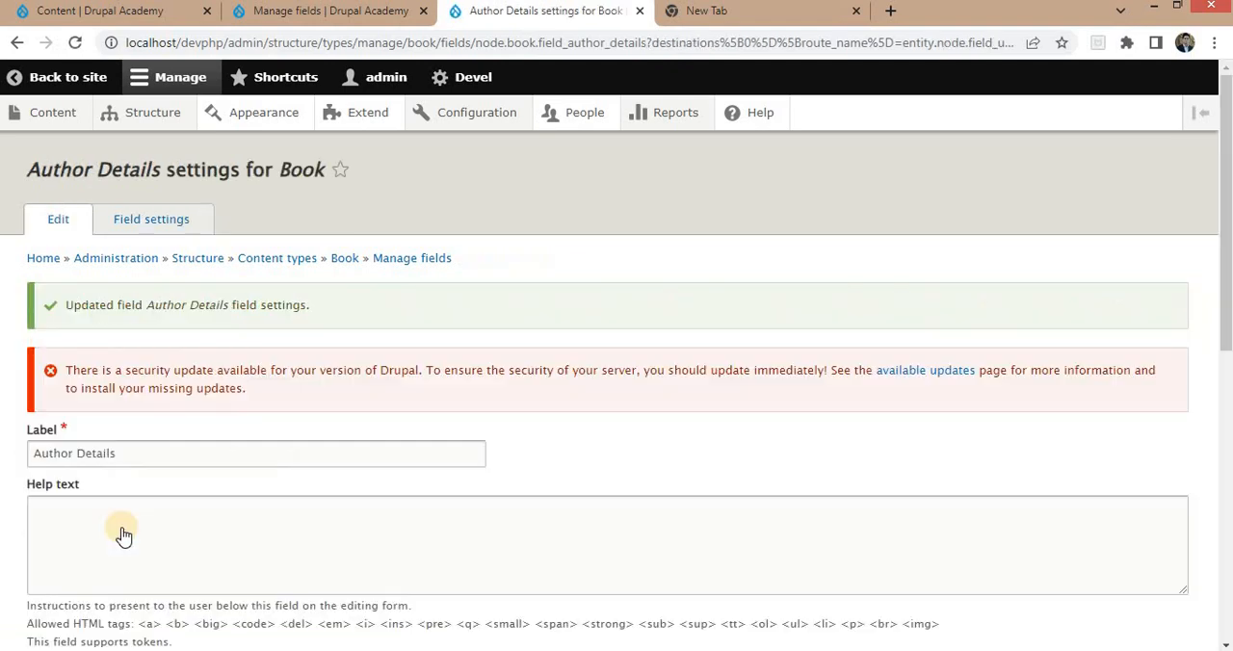
Make the Author Details field required, restrict its references to the Author content type, and save its settings.
scroll(318, 416, "down", 4)
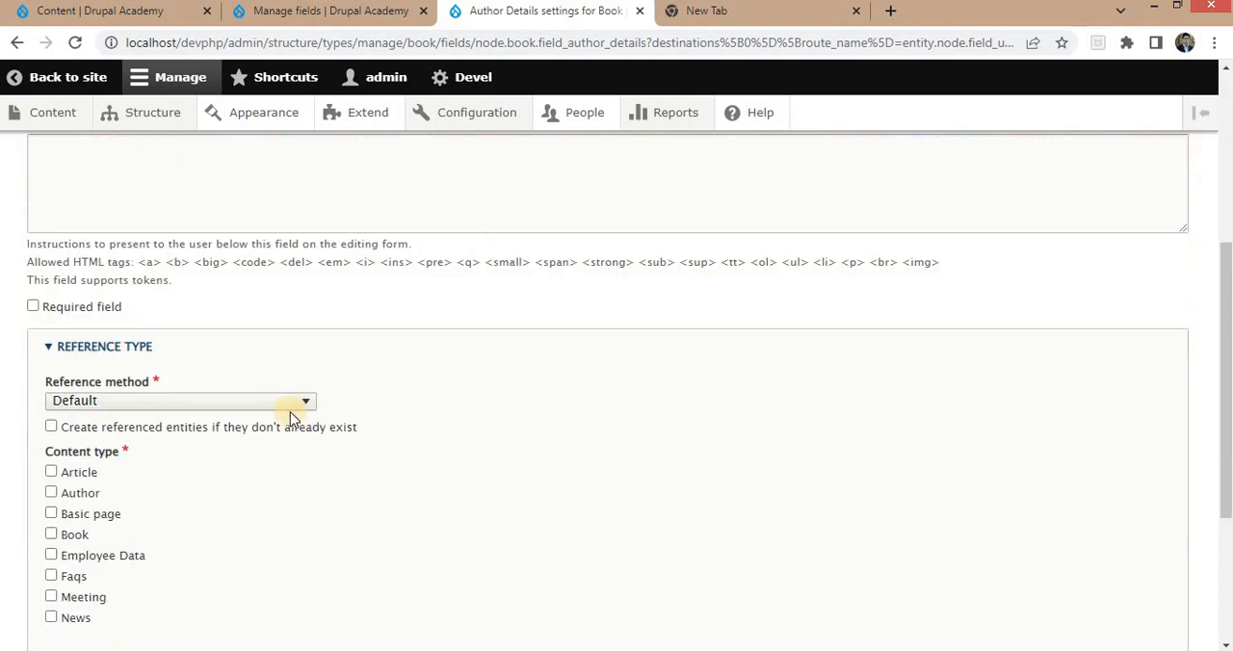
scroll(289, 417, "down", 1)
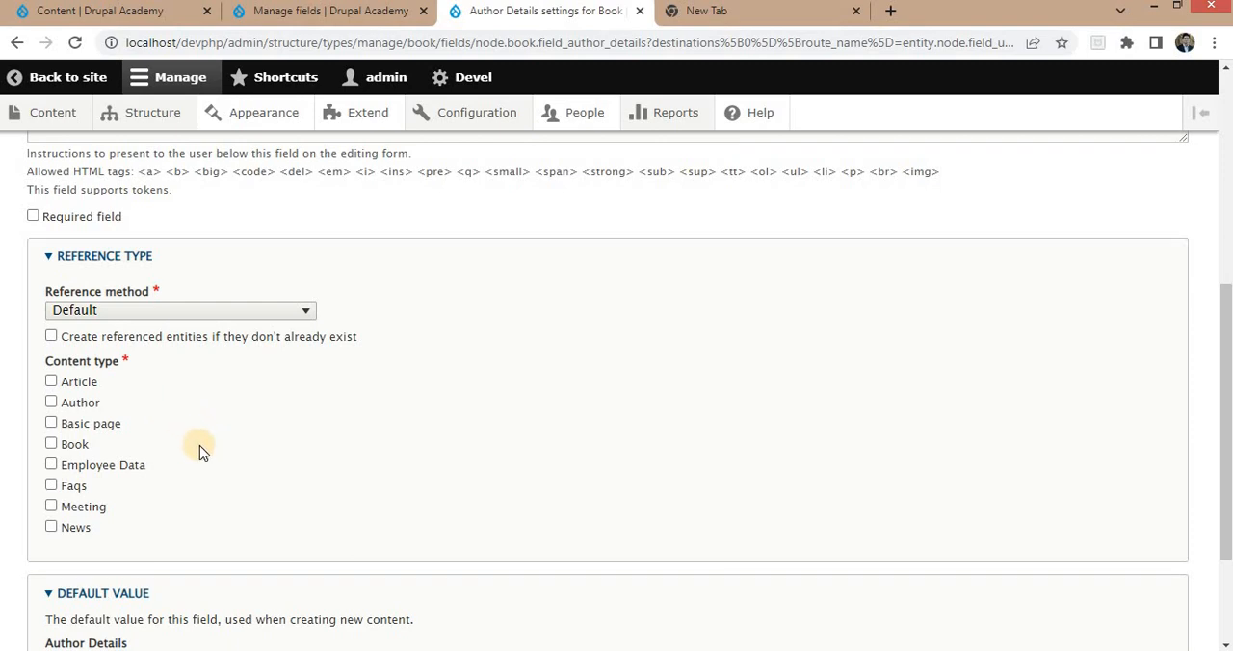
left_click(76, 412)
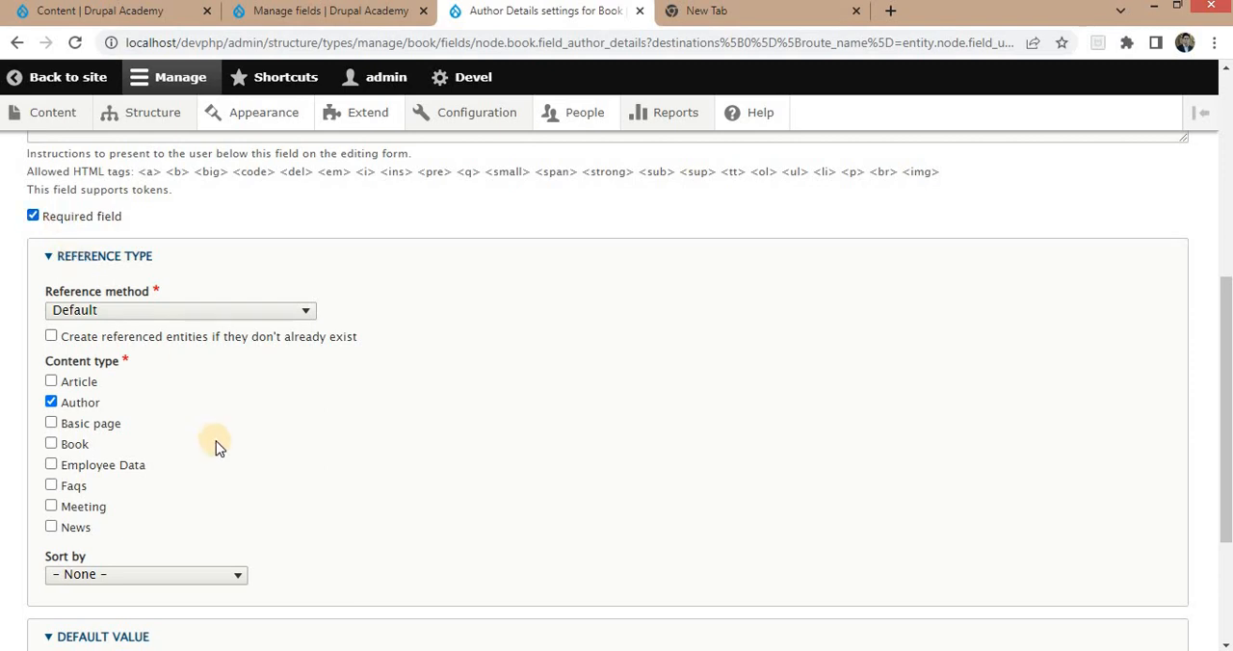
scroll(214, 443, "down", 3)
left_click(97, 558)
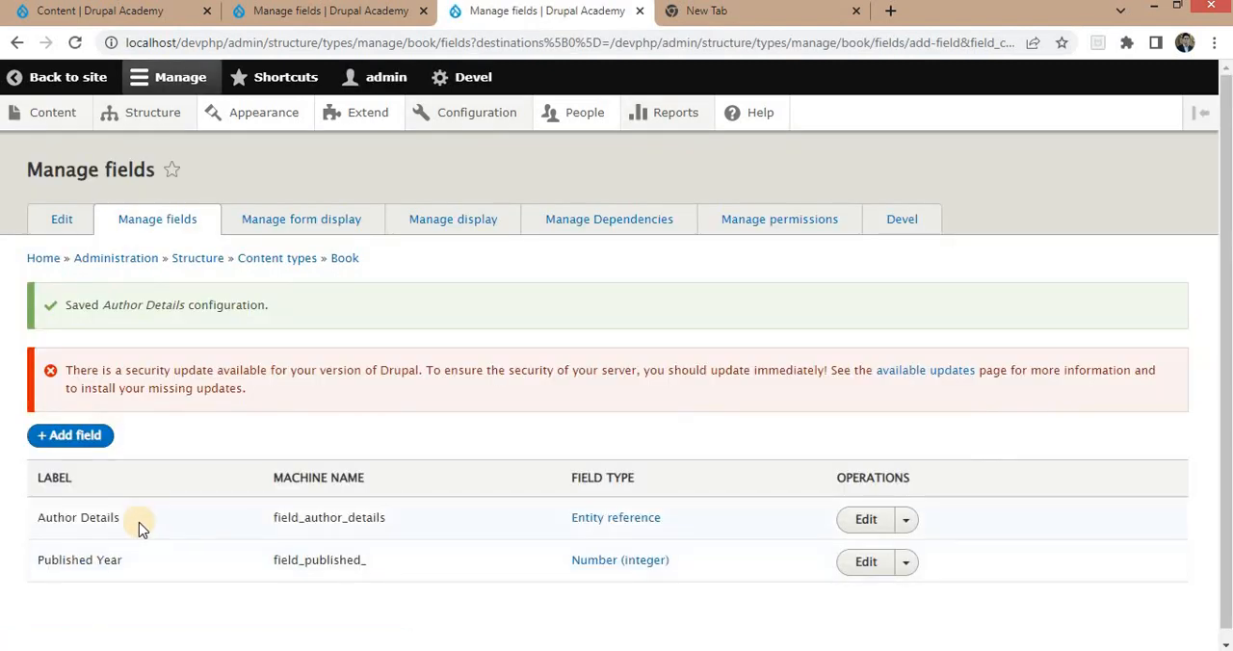
scroll(192, 510, "down", 1)
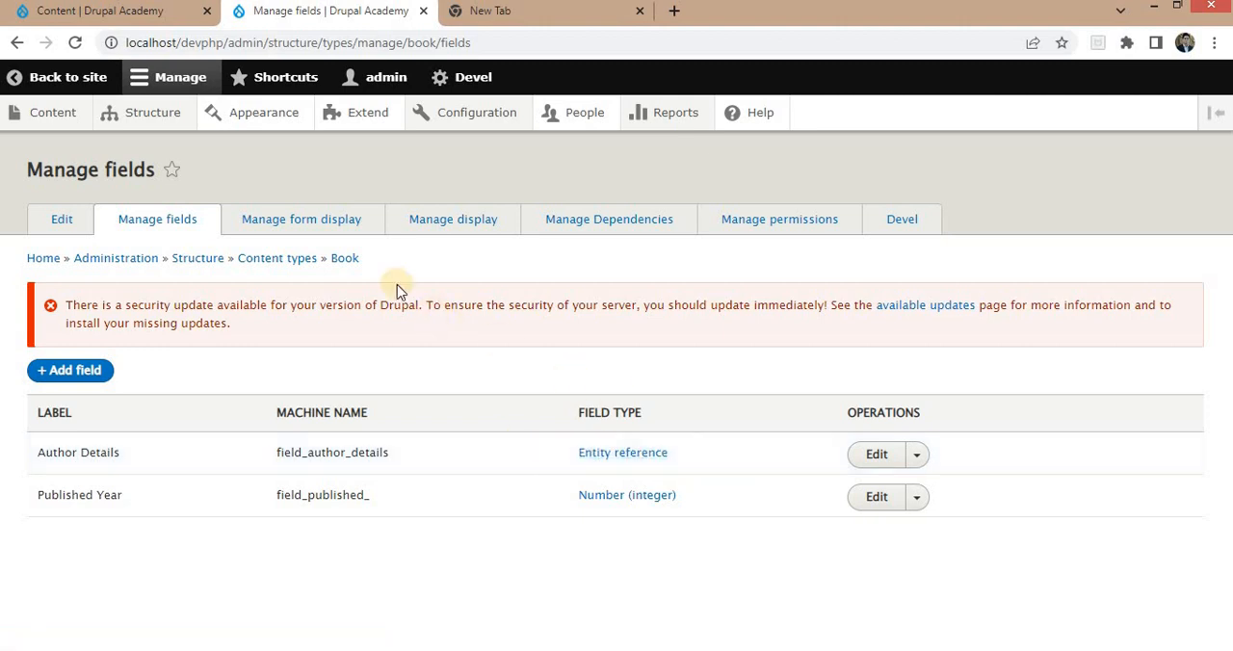
Set the Author Details widget to Select list in the Book content type's form display and save.
left_click(297, 224)
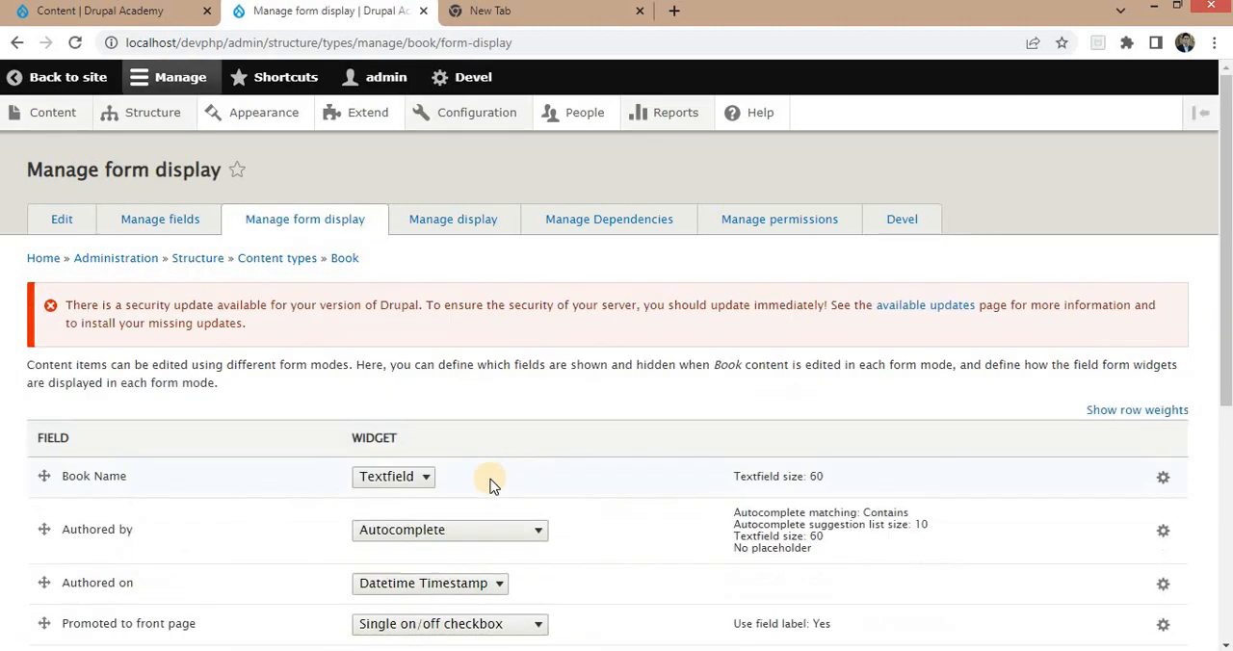
scroll(112, 470, "down", 5)
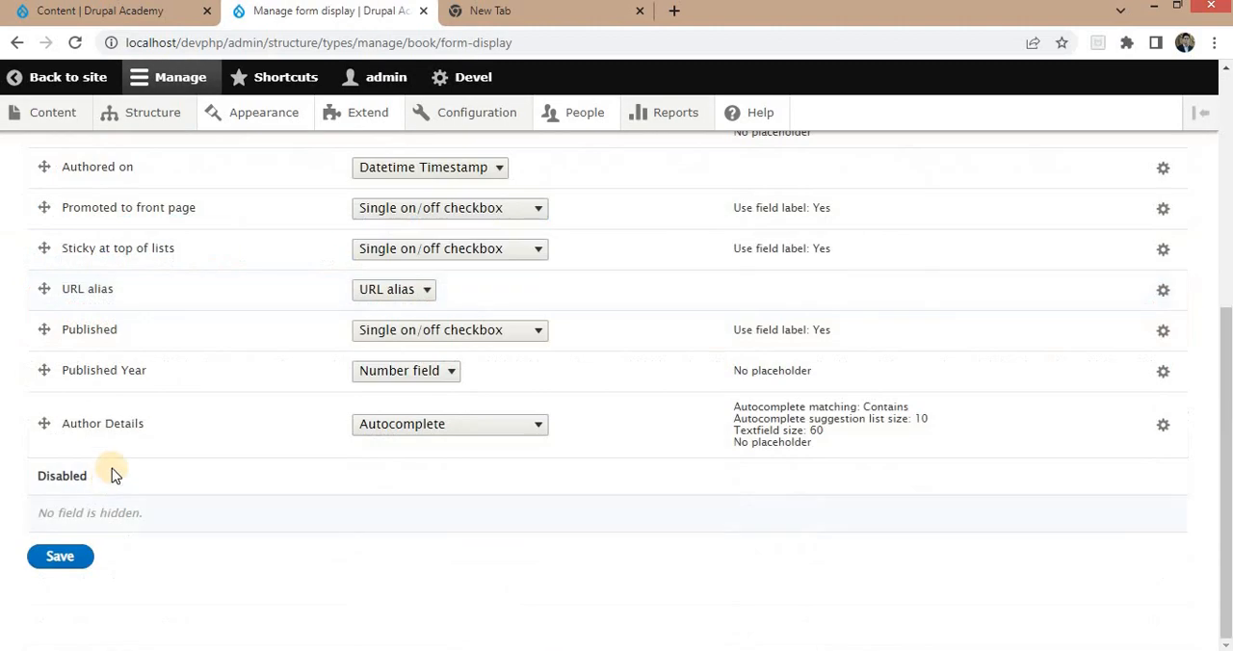
left_click(482, 423)
key("Escape")
left_click(429, 446)
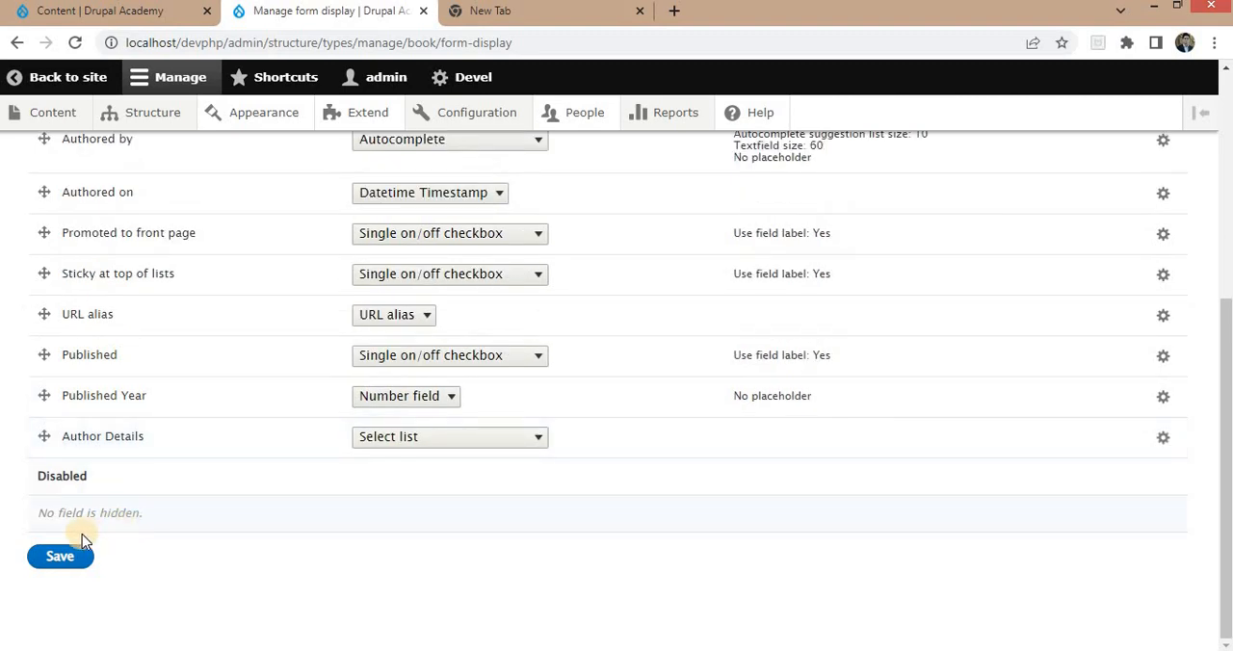
left_click(59, 558)
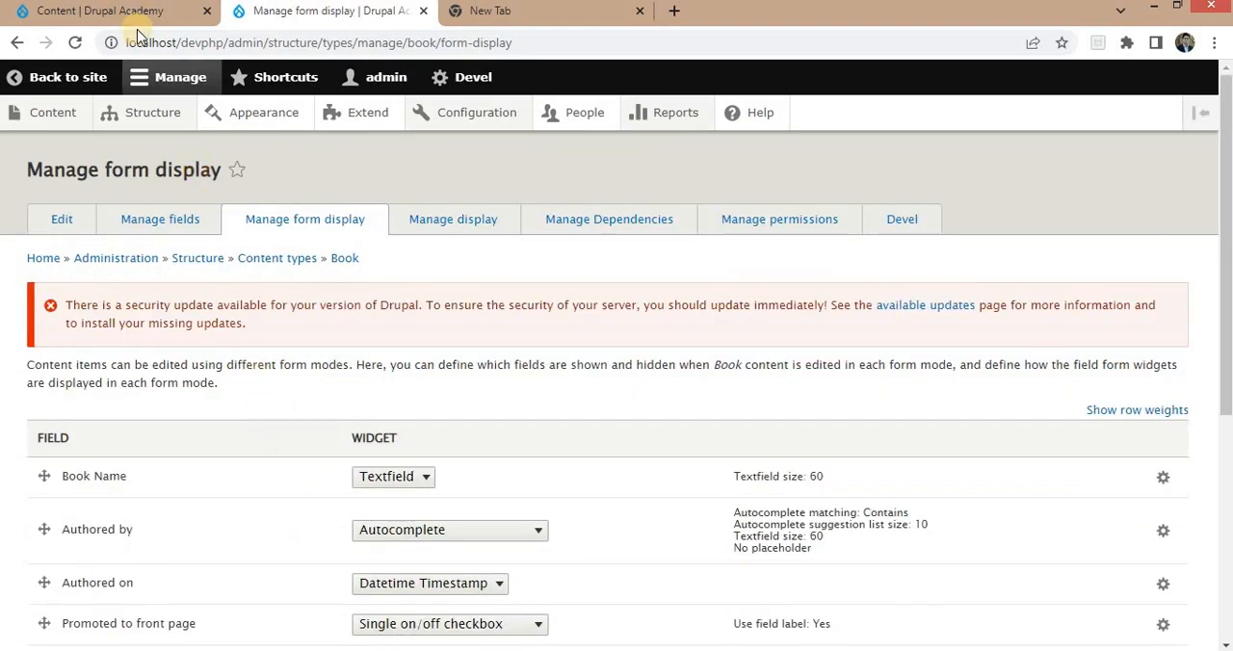
Create a Book named Wings of Fire with published year 1999 and APJ Abdul Kalam as its Author Details, and save it.
left_click(121, 13)
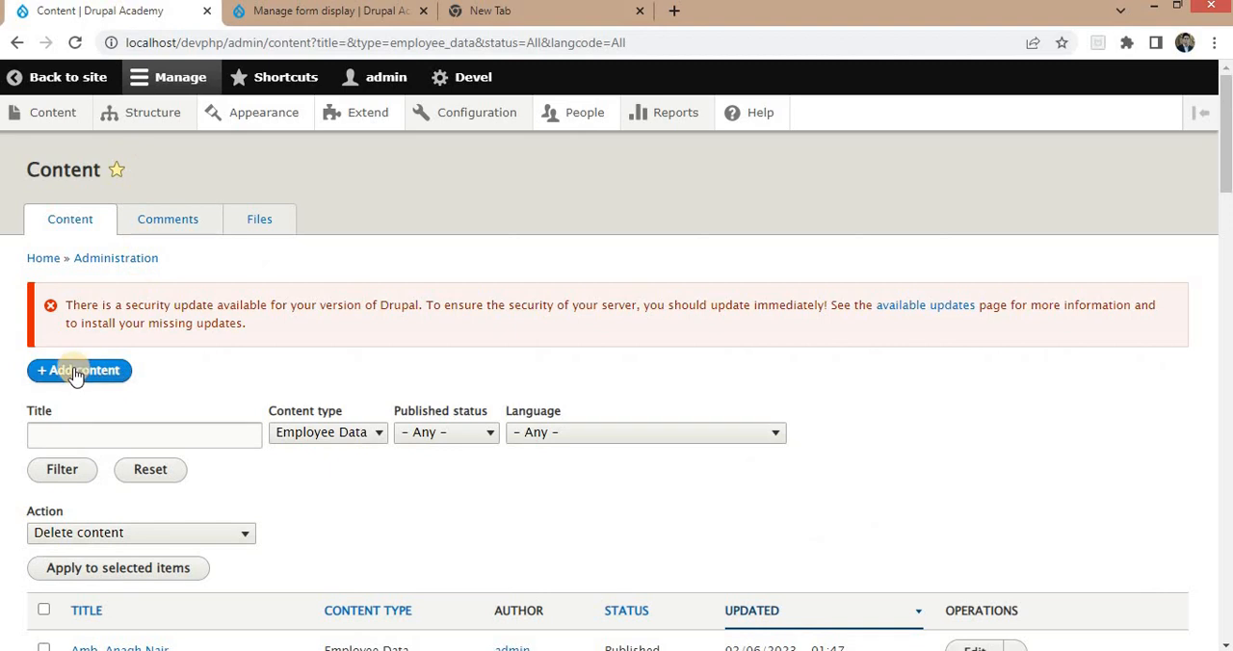
left_click(77, 372)
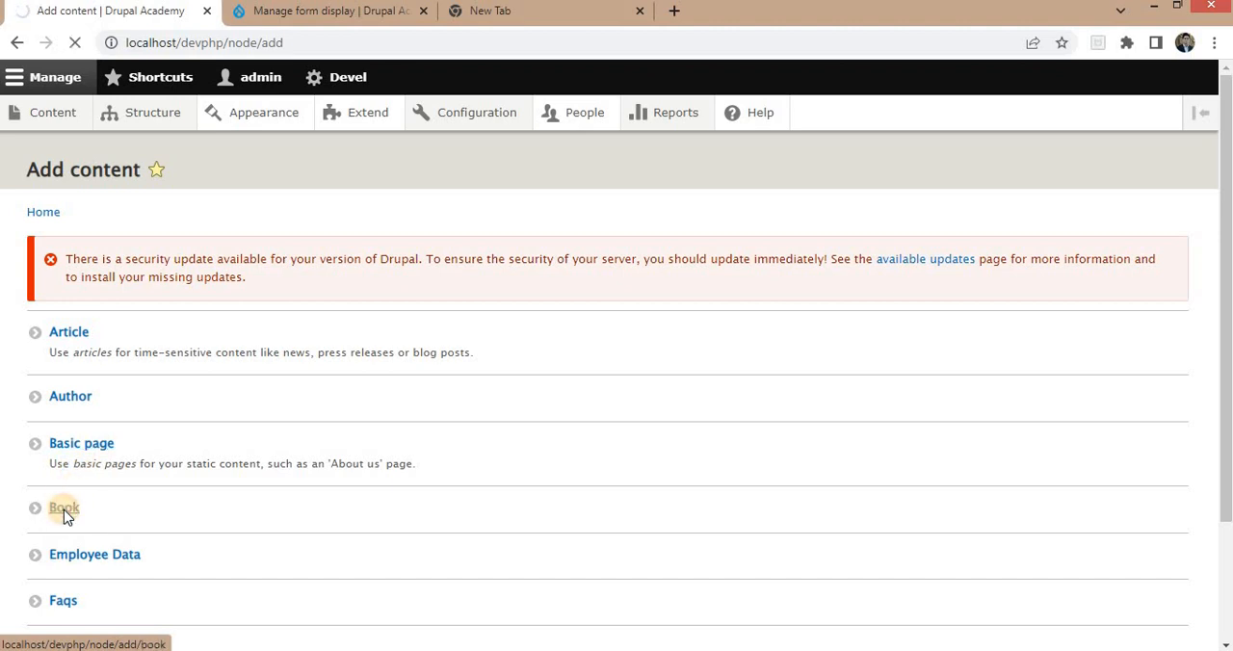
left_click(114, 350)
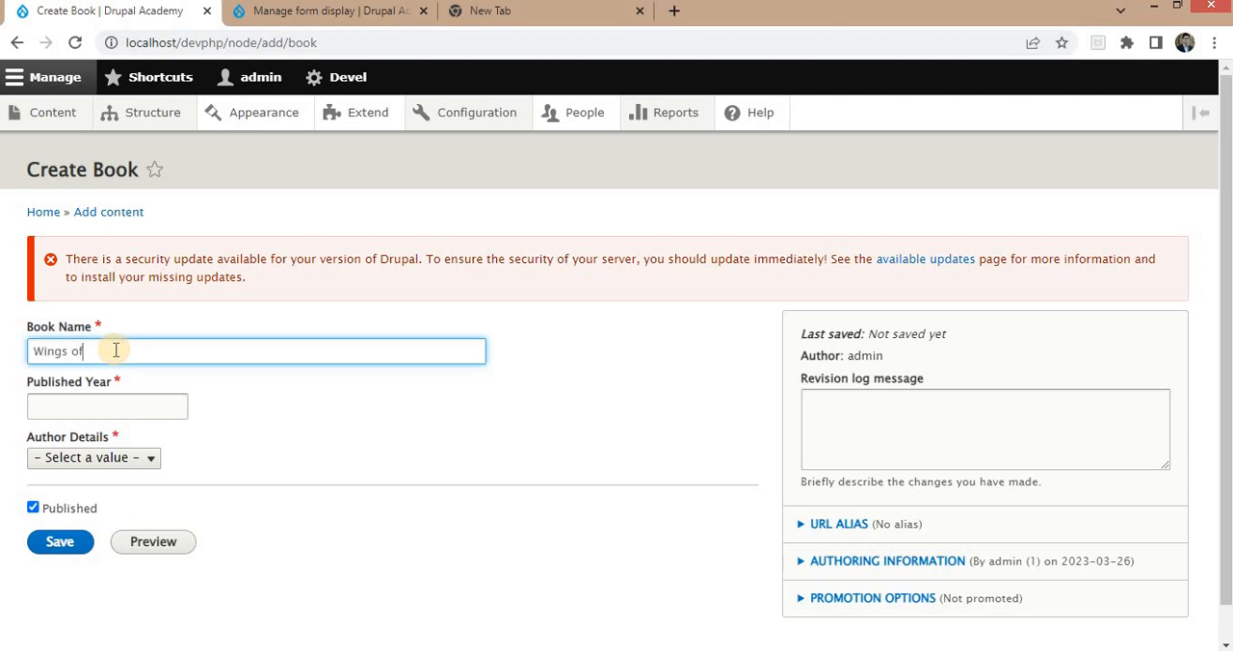
left_click(100, 404)
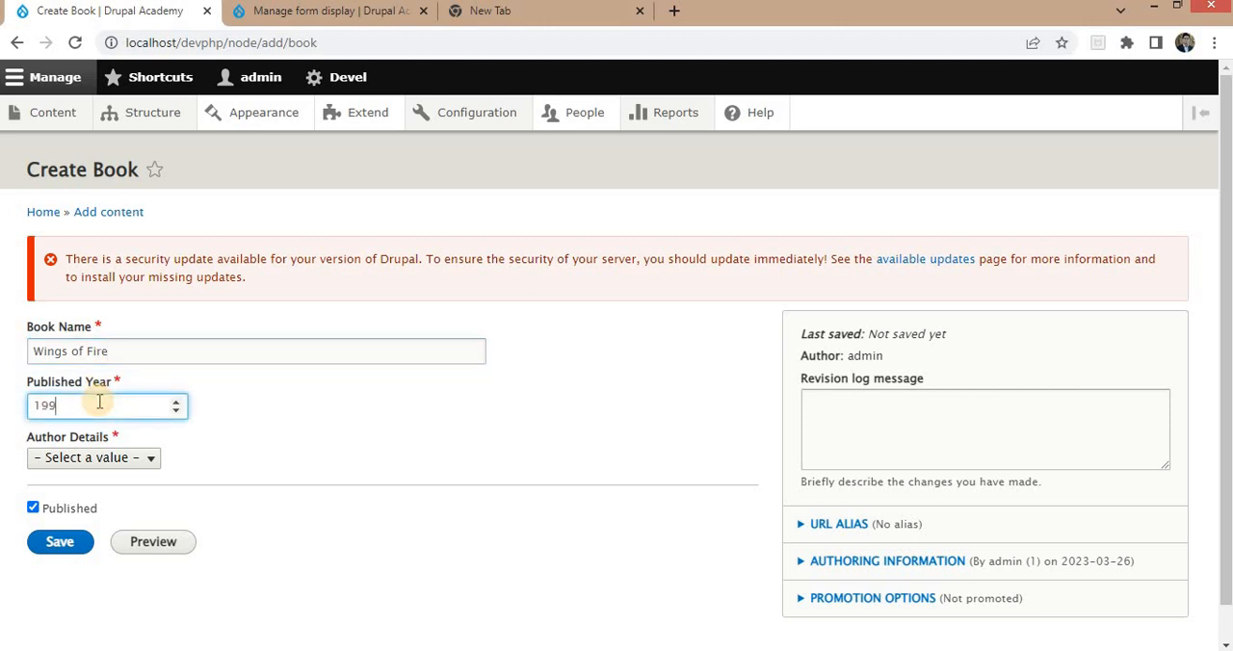
left_click(114, 459)
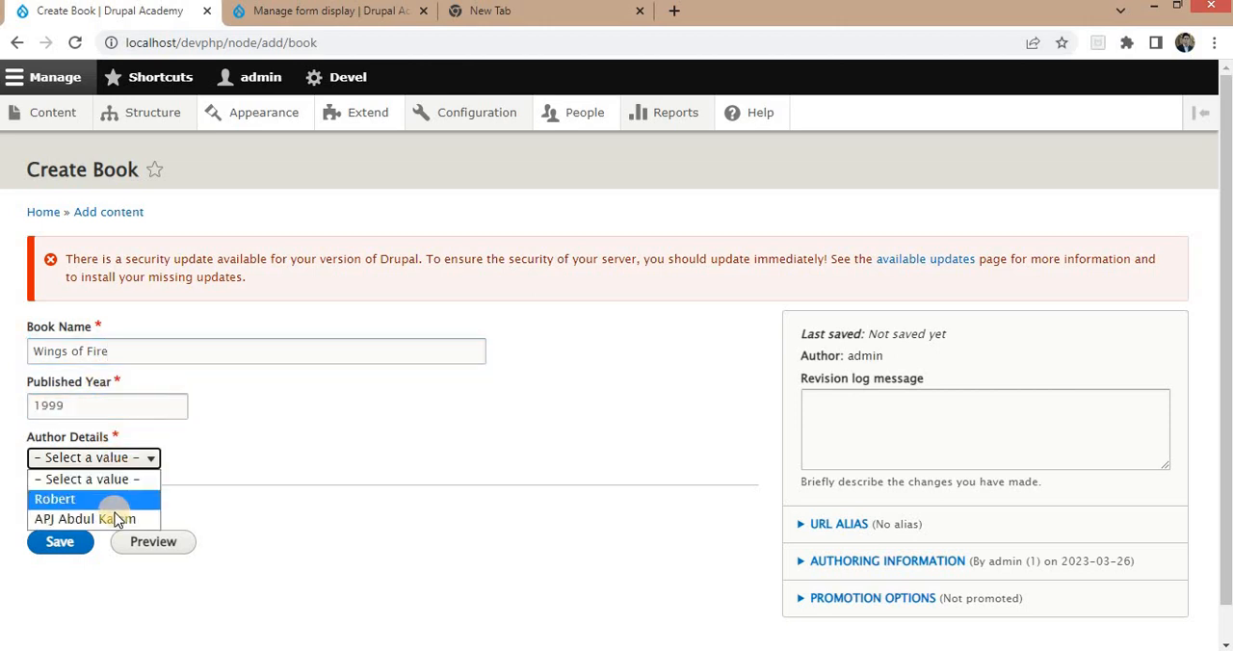
left_click(114, 519)
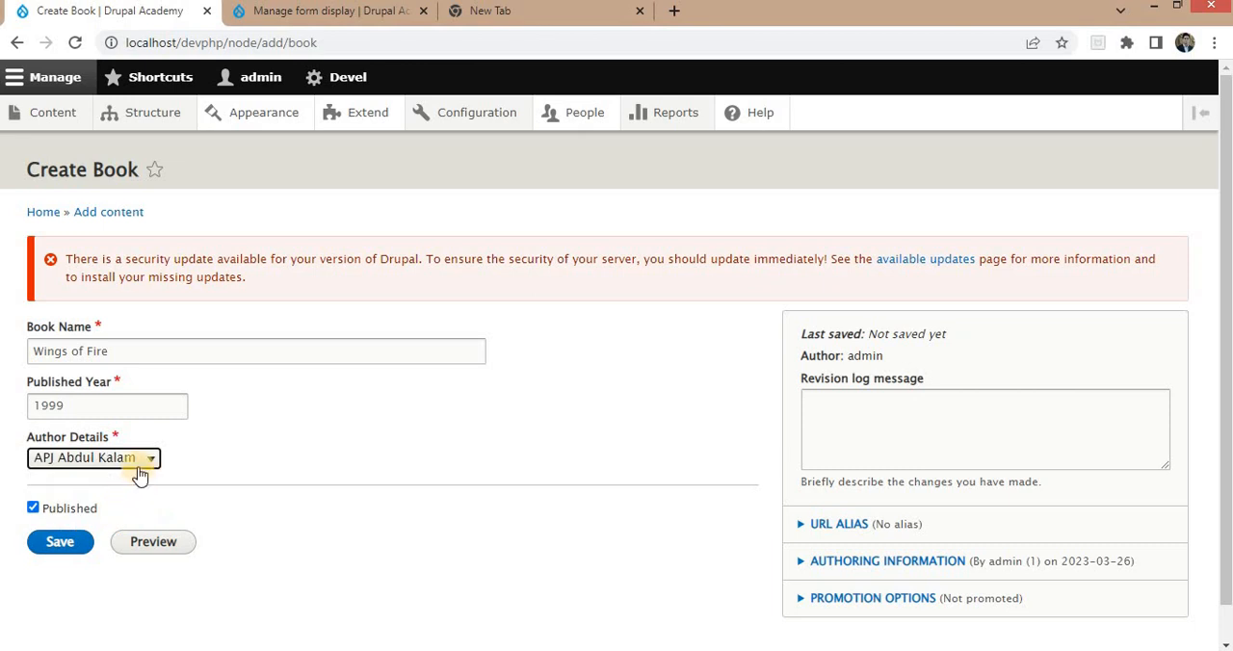
left_click(58, 546)
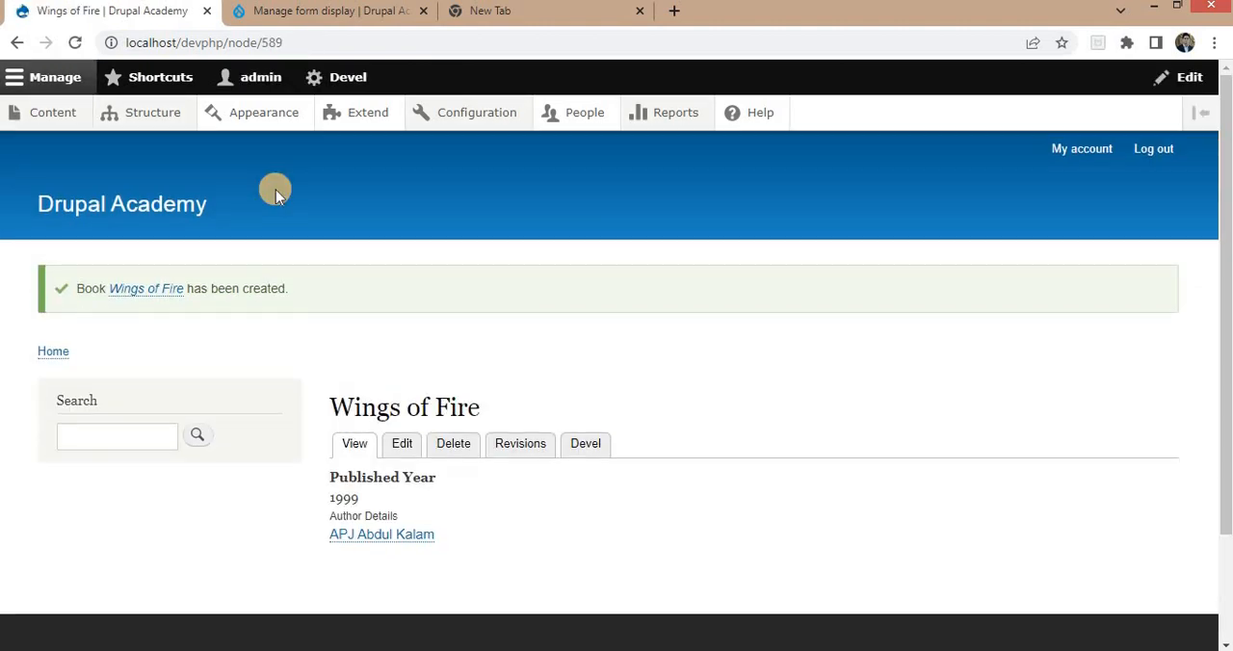
Create another Book named Rich dad and poor dad with published year 2019 and the first listed author, and save it.
left_click(262, 43)
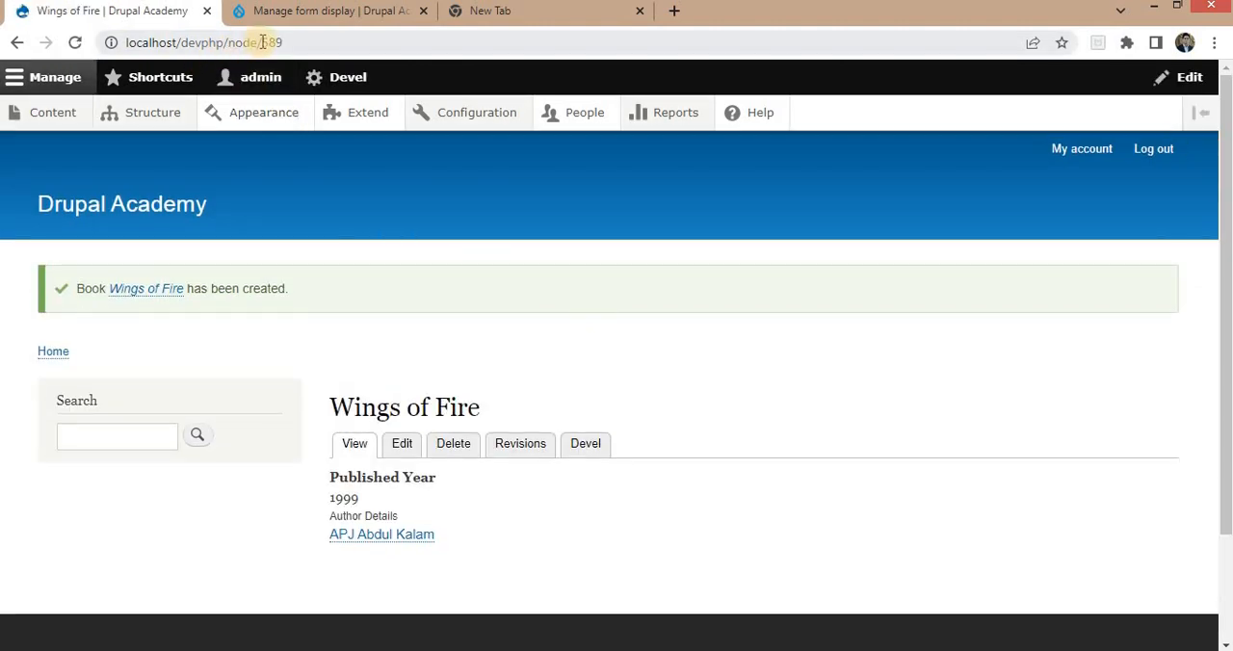
left_click_drag(377, 43, 382, 43)
type("add")
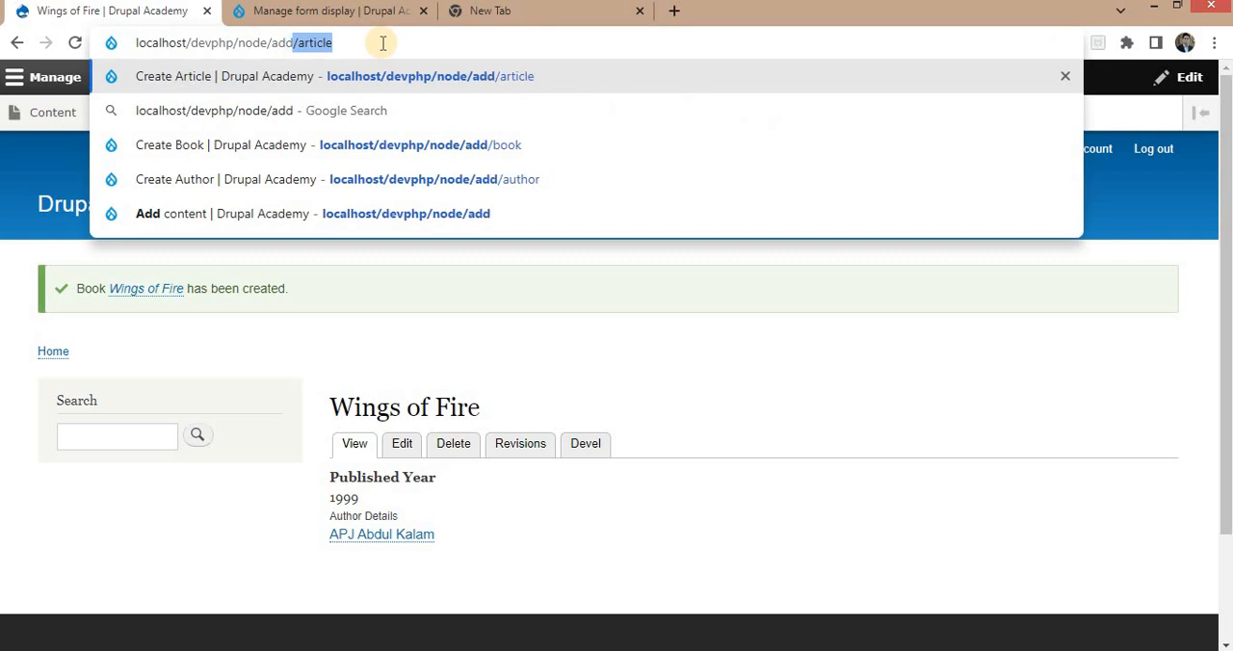
type("/")
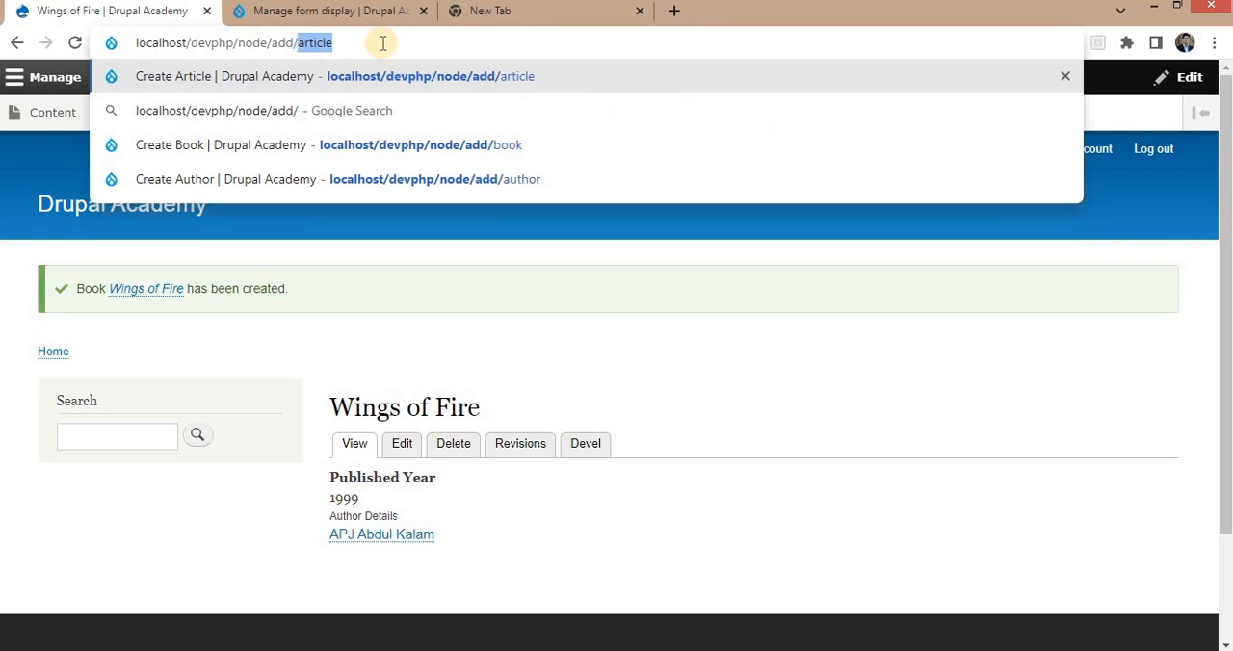
left_click(426, 145)
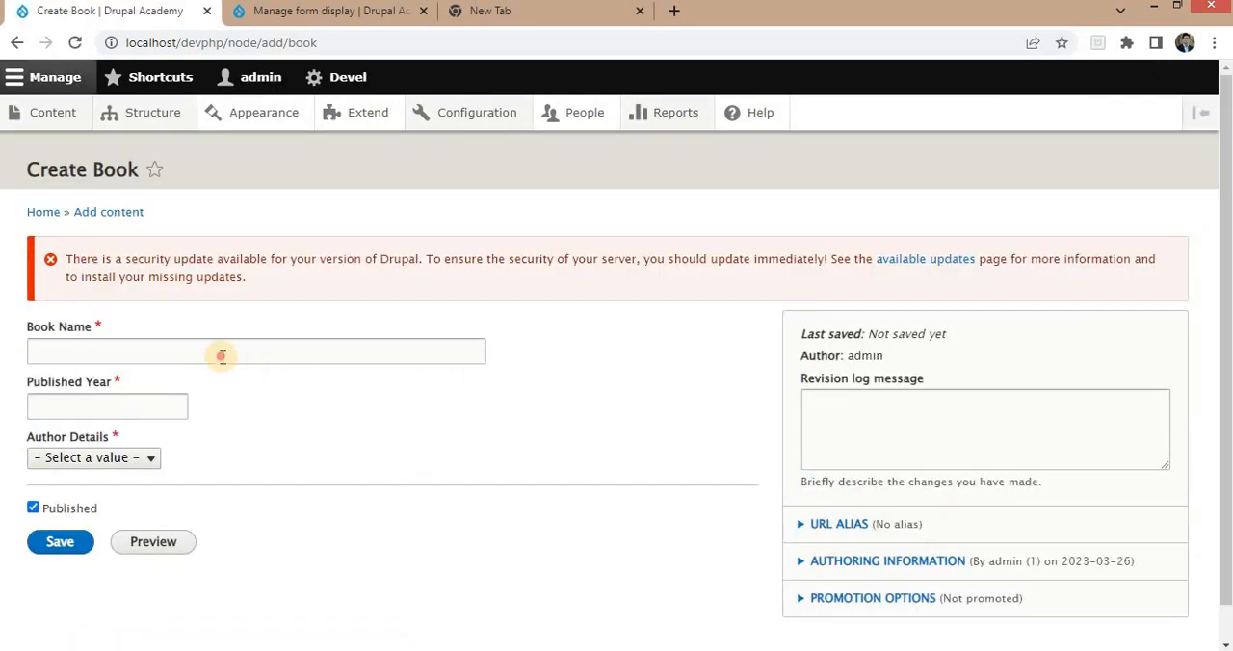
left_click(222, 354)
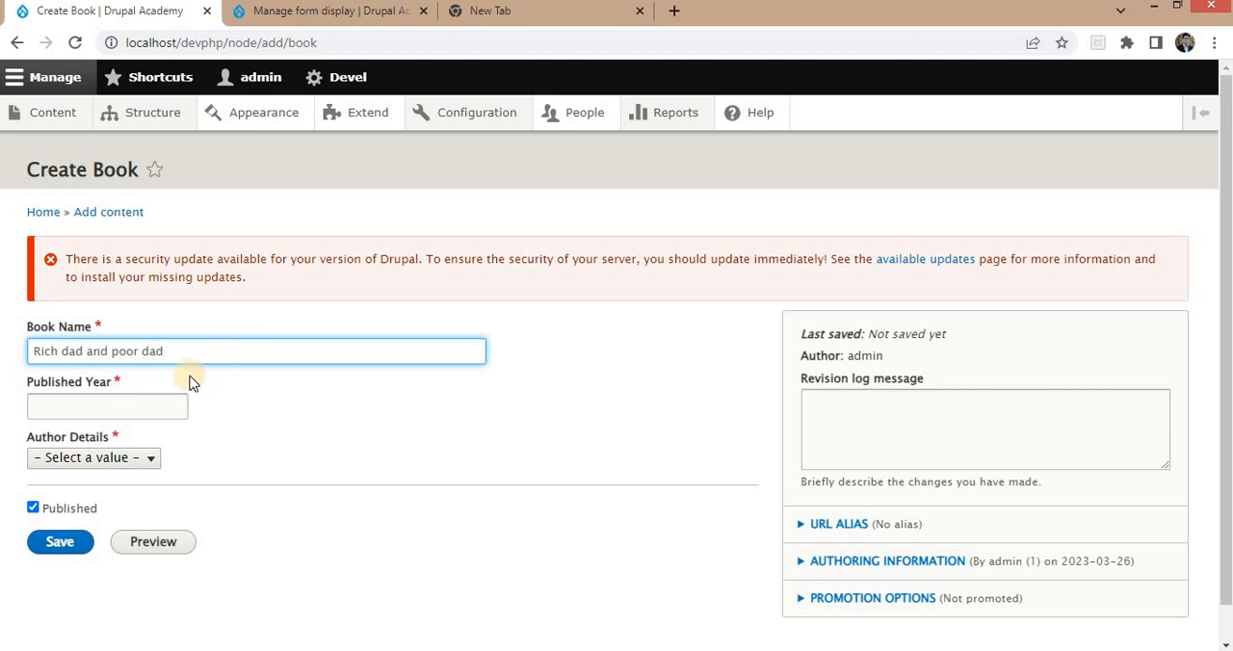
left_click(140, 405)
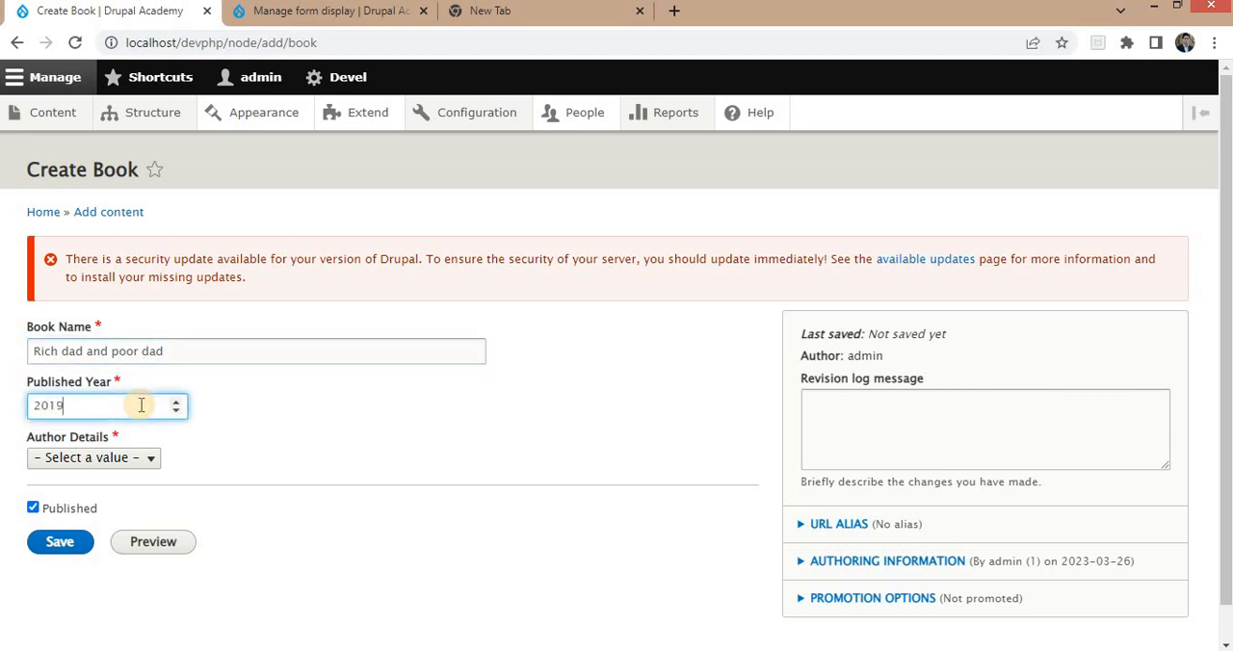
left_click(125, 459)
left_click(79, 496)
left_click(30, 546)
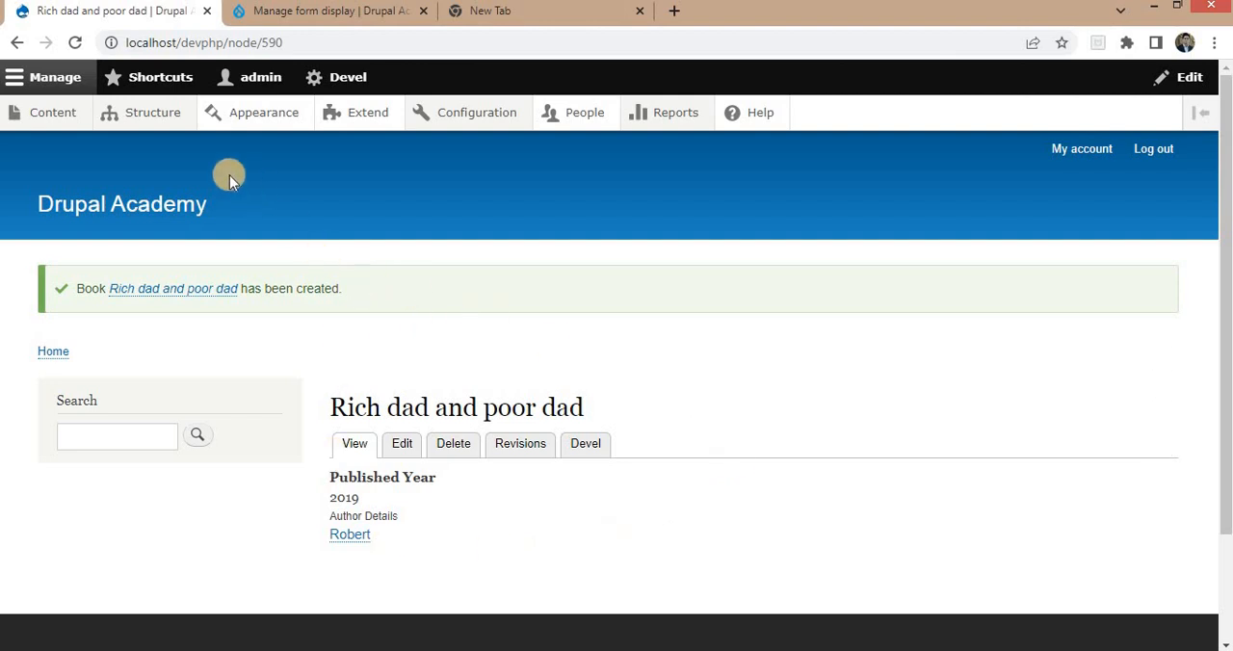
Start a new view named Book Details that shows content of type Book.
mouse_move(159, 128)
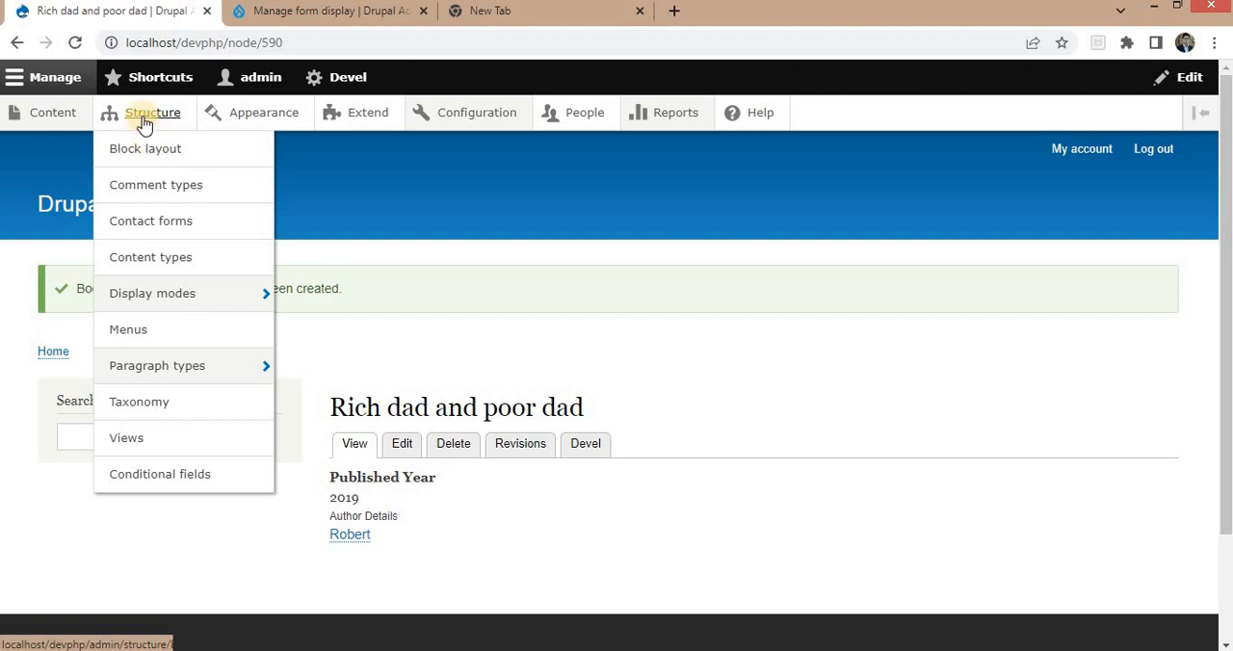
left_click(126, 439)
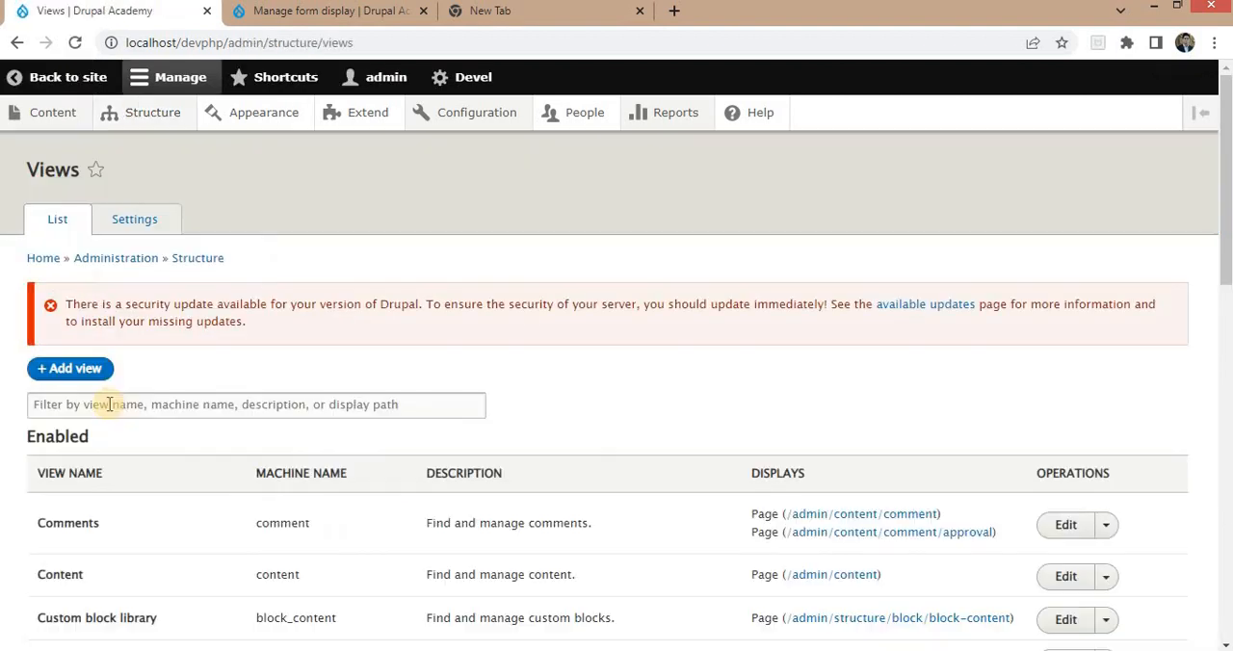
left_click(75, 372)
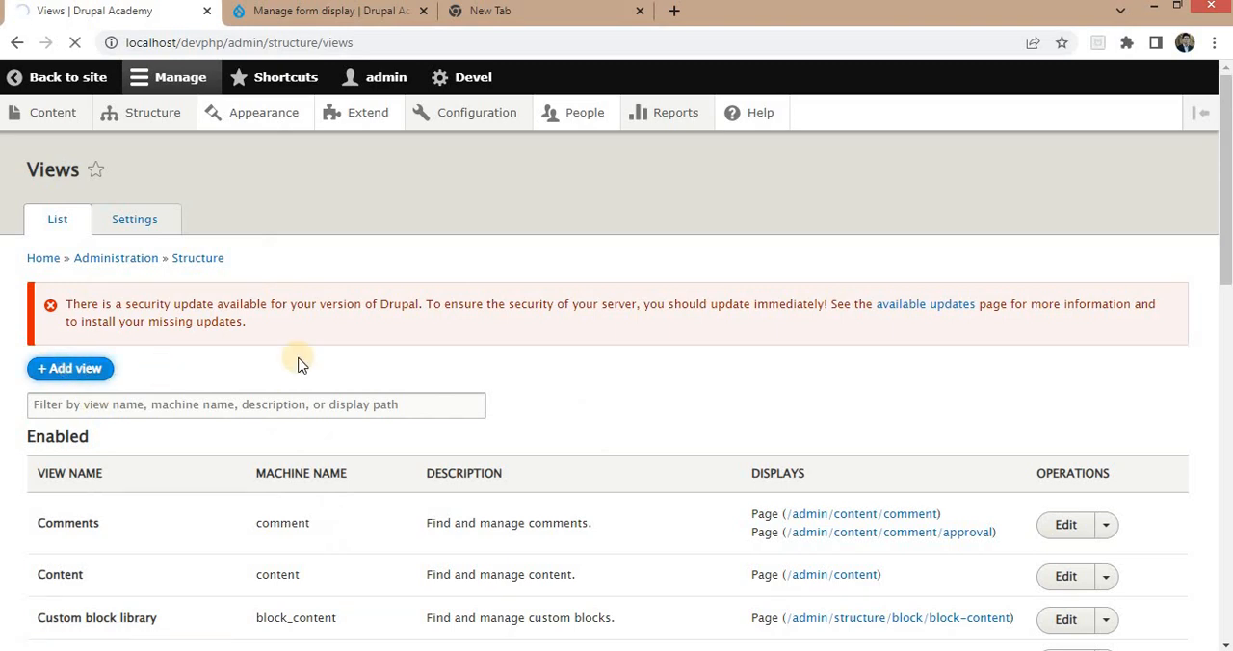
left_click(129, 385)
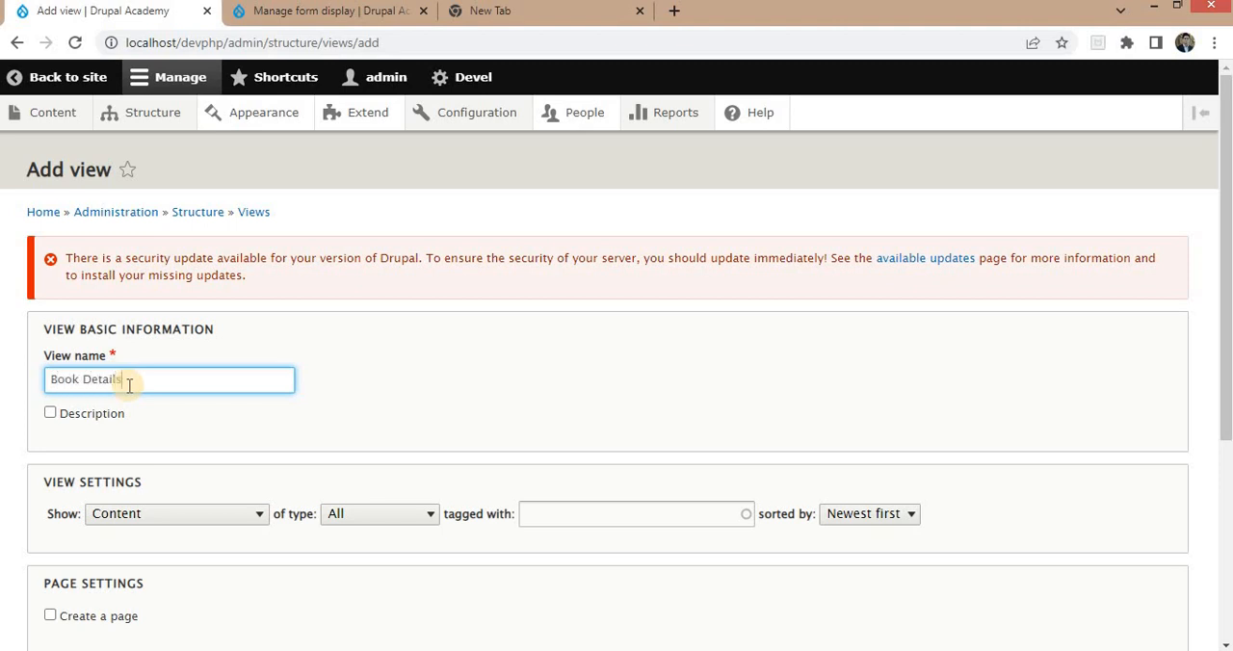
type("Book Details")
scroll(434, 336, "down", 2)
left_click(390, 337)
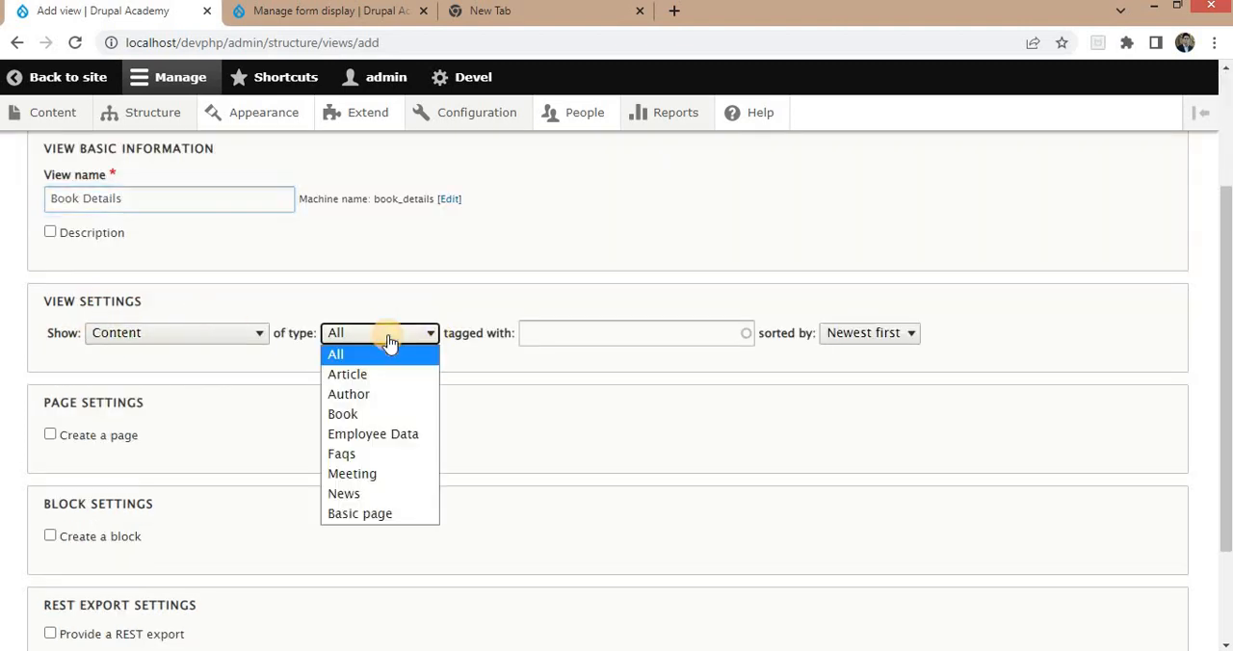
left_click(380, 414)
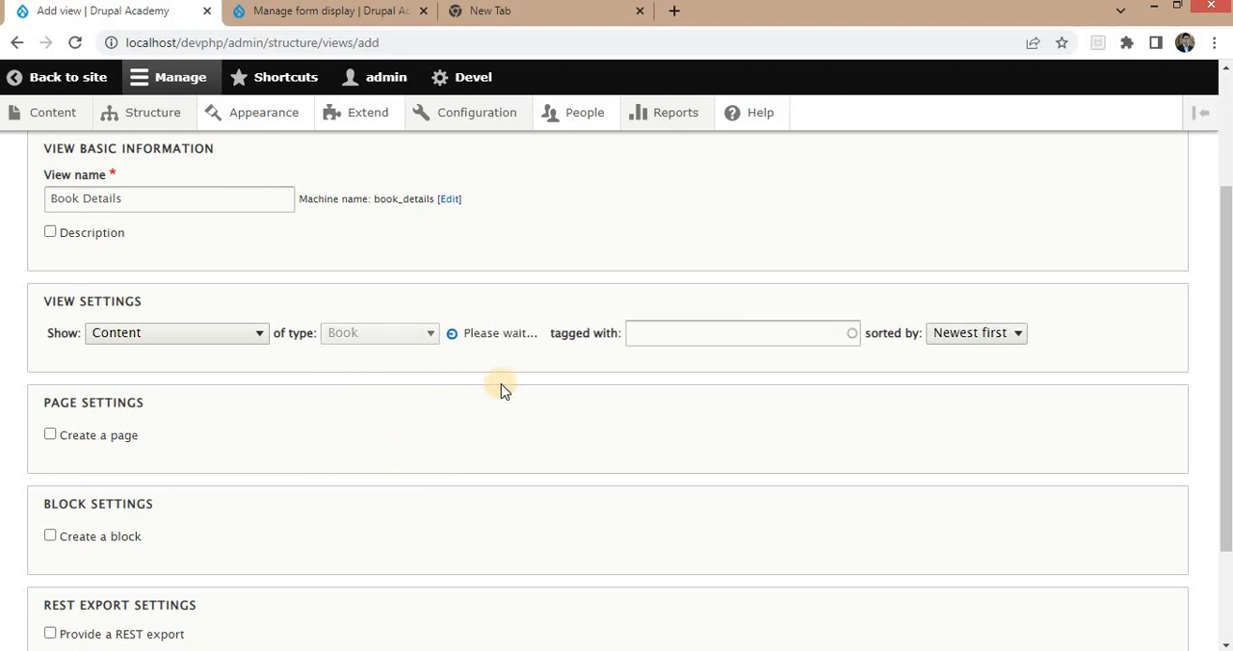
Give the view a page at the path book-details with the Table display format, and save it for further editing.
left_click(93, 345)
scroll(179, 357, "down", 1)
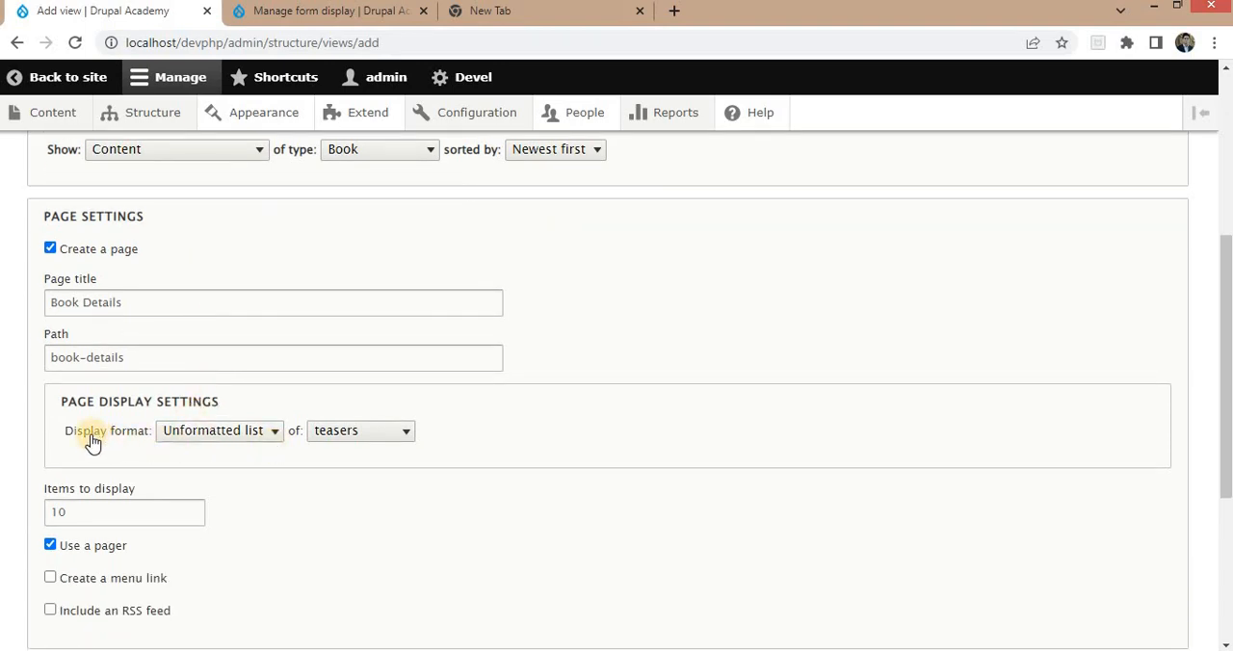
left_click(231, 443)
left_click(210, 492)
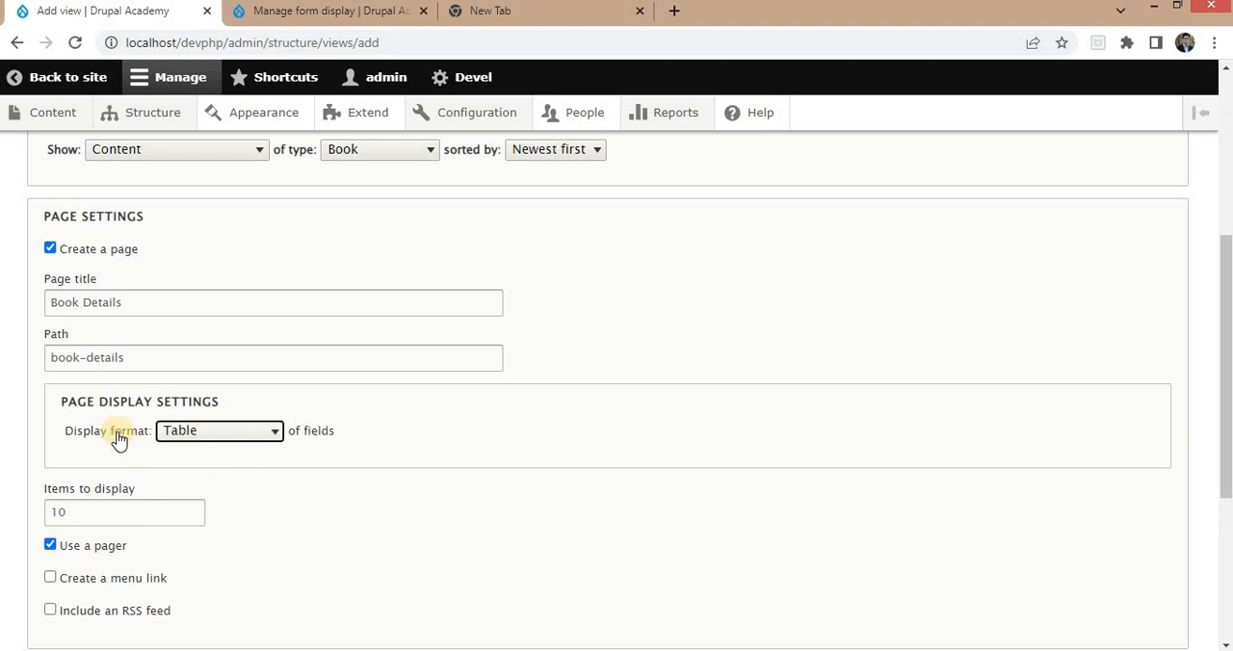
scroll(119, 438, "down", 1)
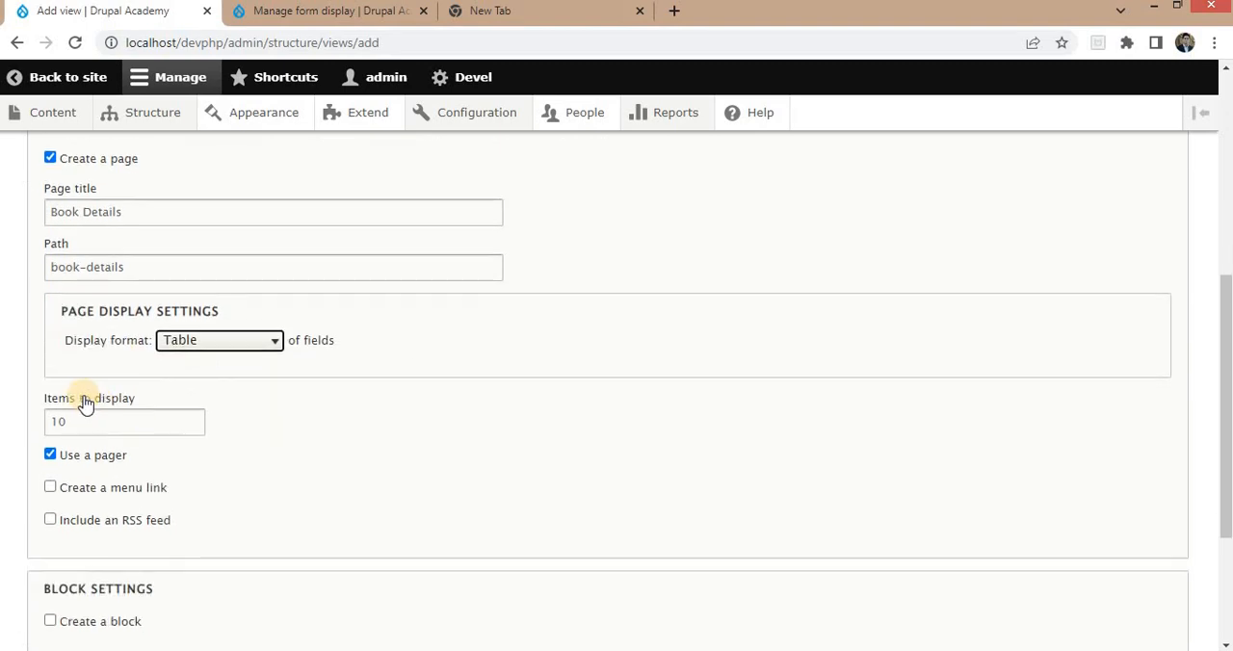
triple_click(142, 267)
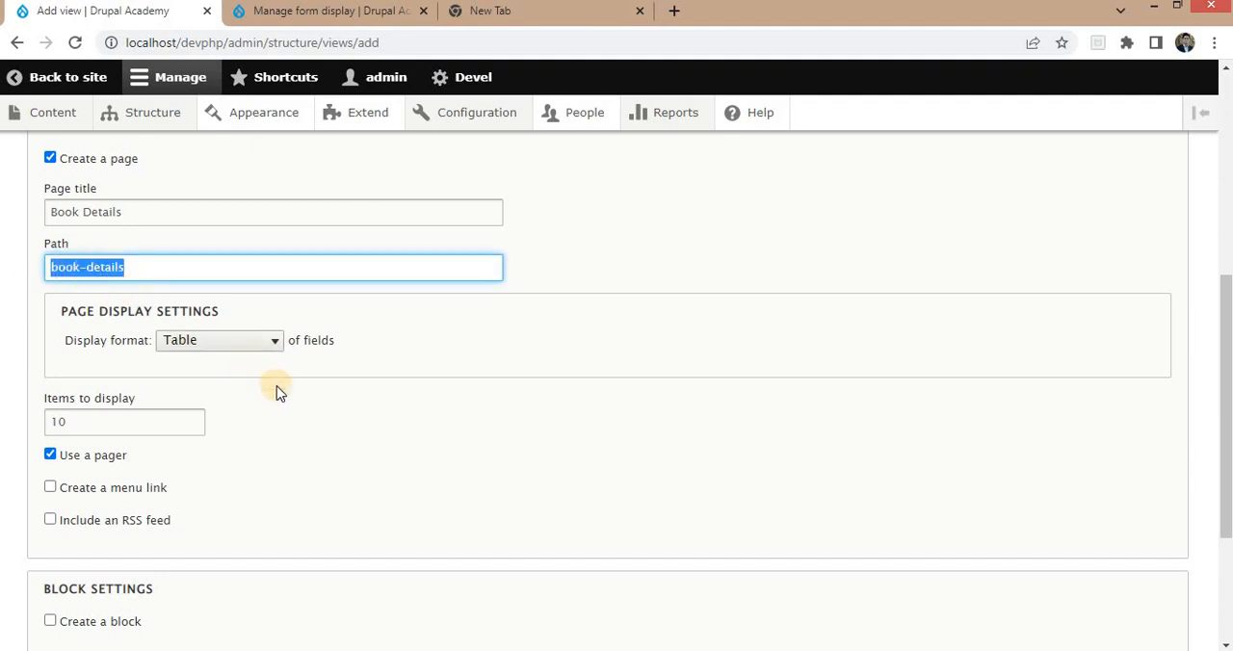
scroll(274, 386, "down", 1)
scroll(260, 414, "down", 2)
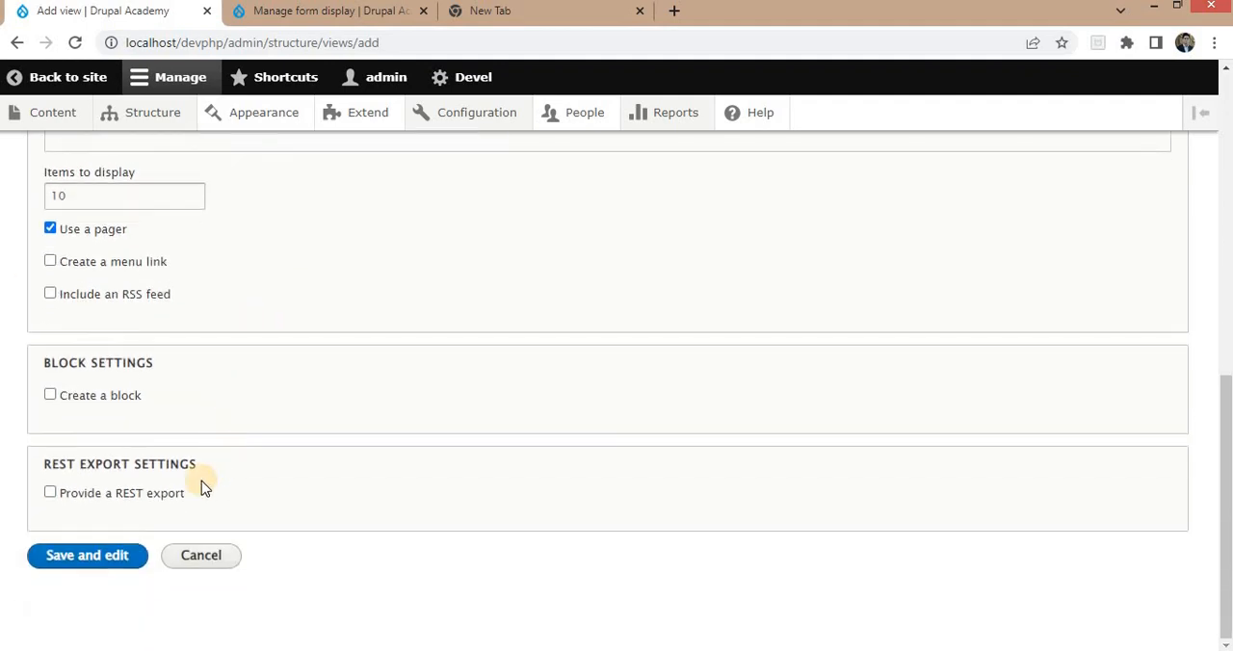
left_click(82, 566)
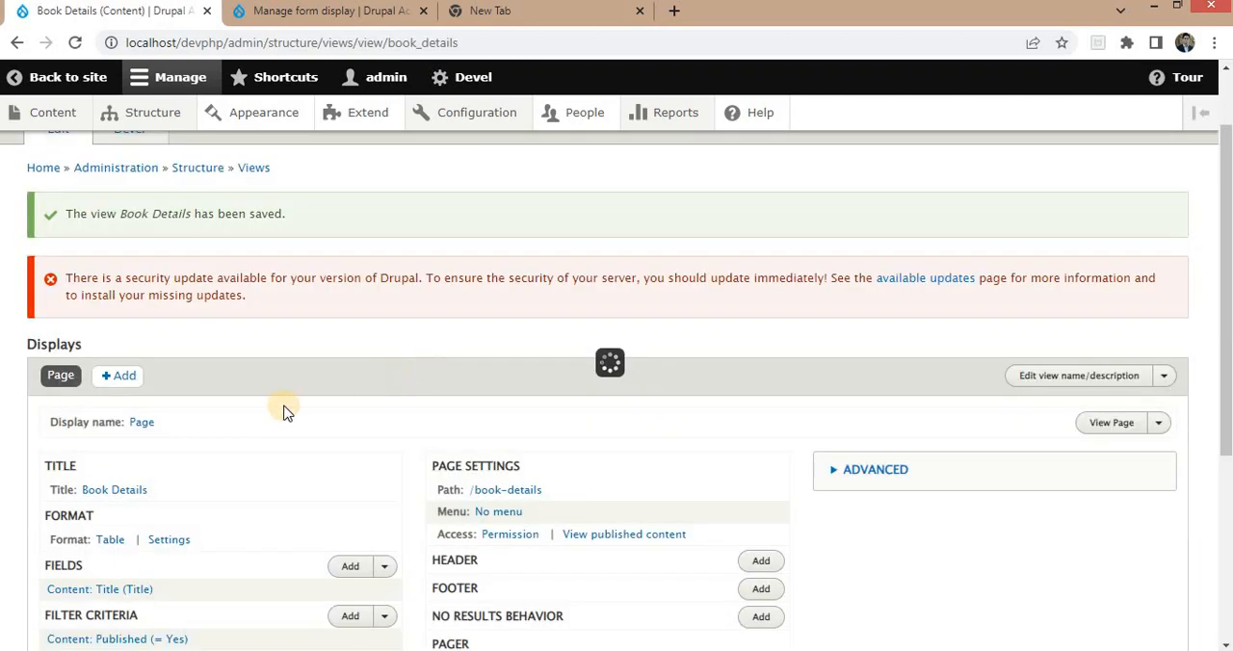
Examine the Book Details view's settings and preview, and compare them with the content type fields in the relationships diagram.
scroll(286, 415, "down", 6)
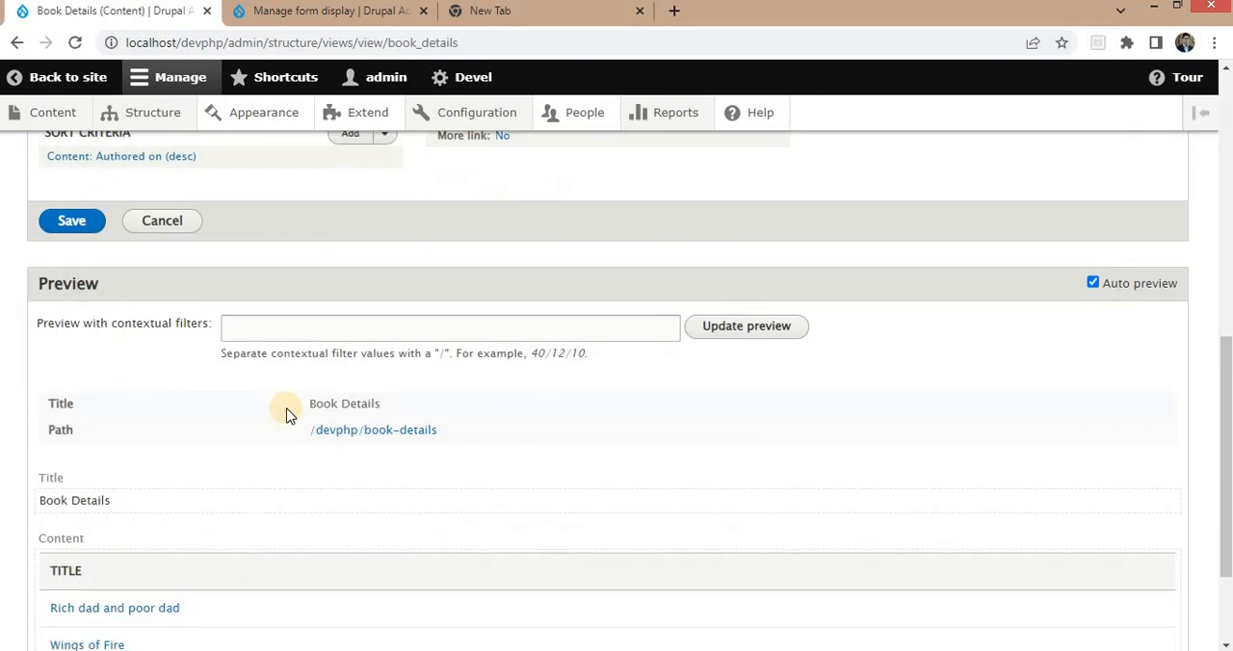
scroll(286, 414, "down", 2)
scroll(216, 326, "up", 3)
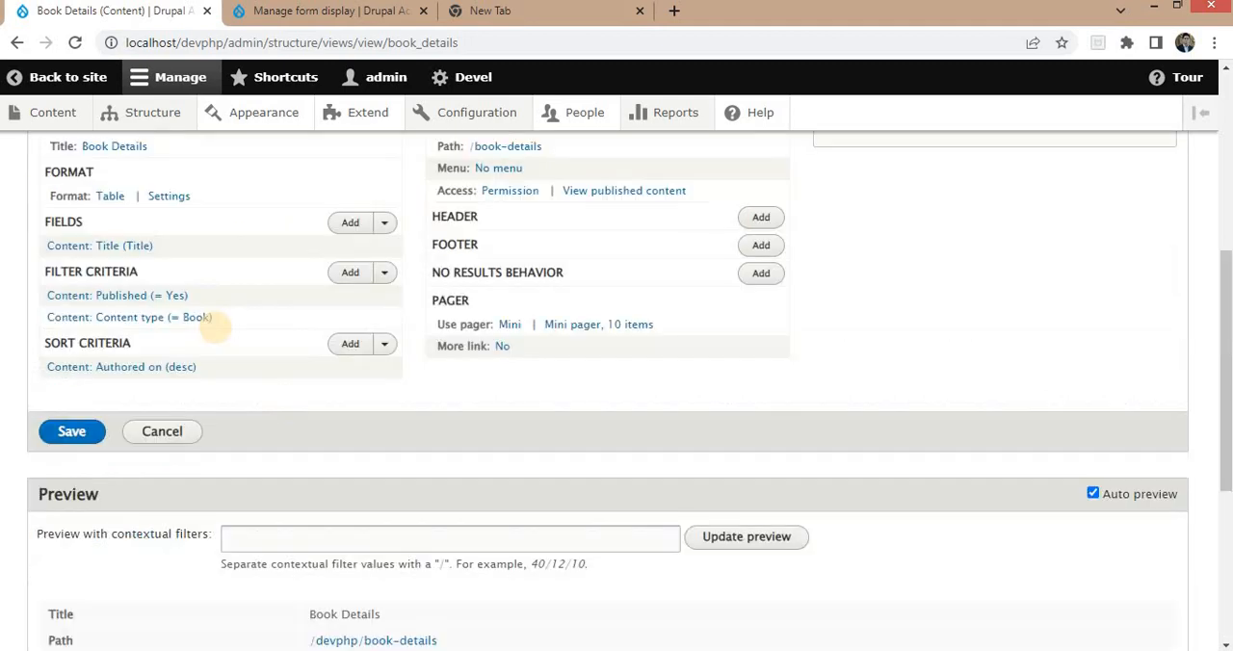
scroll(216, 327, "down", 3)
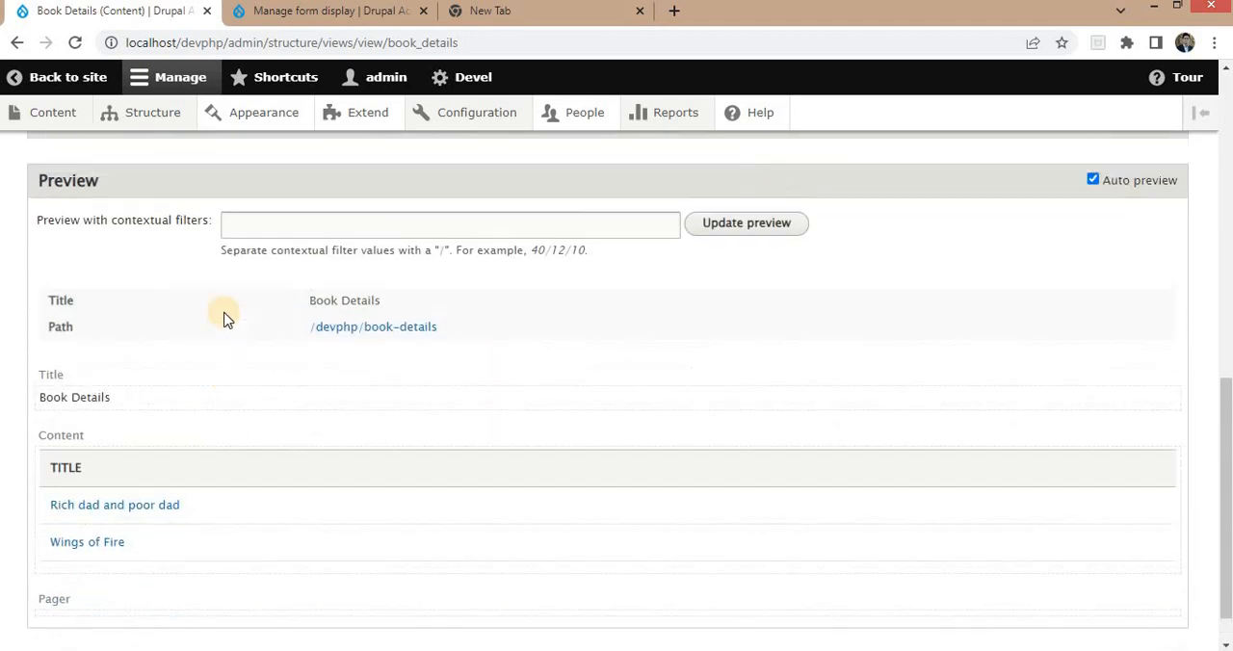
scroll(228, 341, "up", 3)
scroll(240, 349, "down", 3)
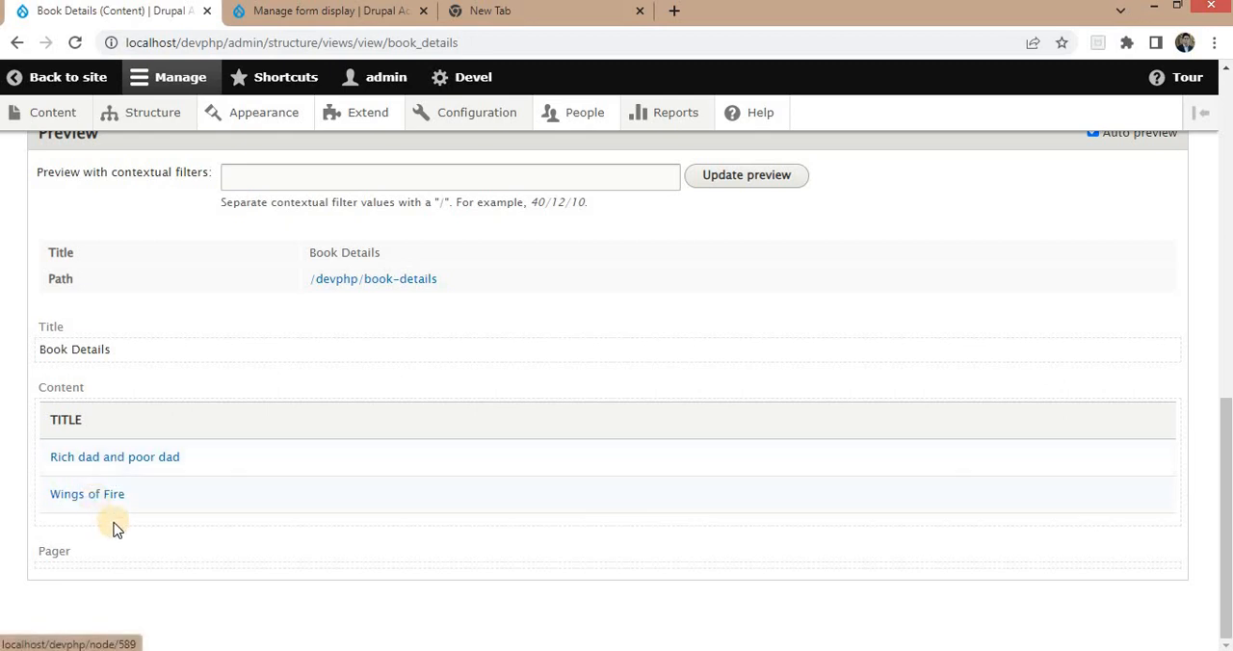
scroll(174, 508, "up", 1)
scroll(173, 513, "up", 5)
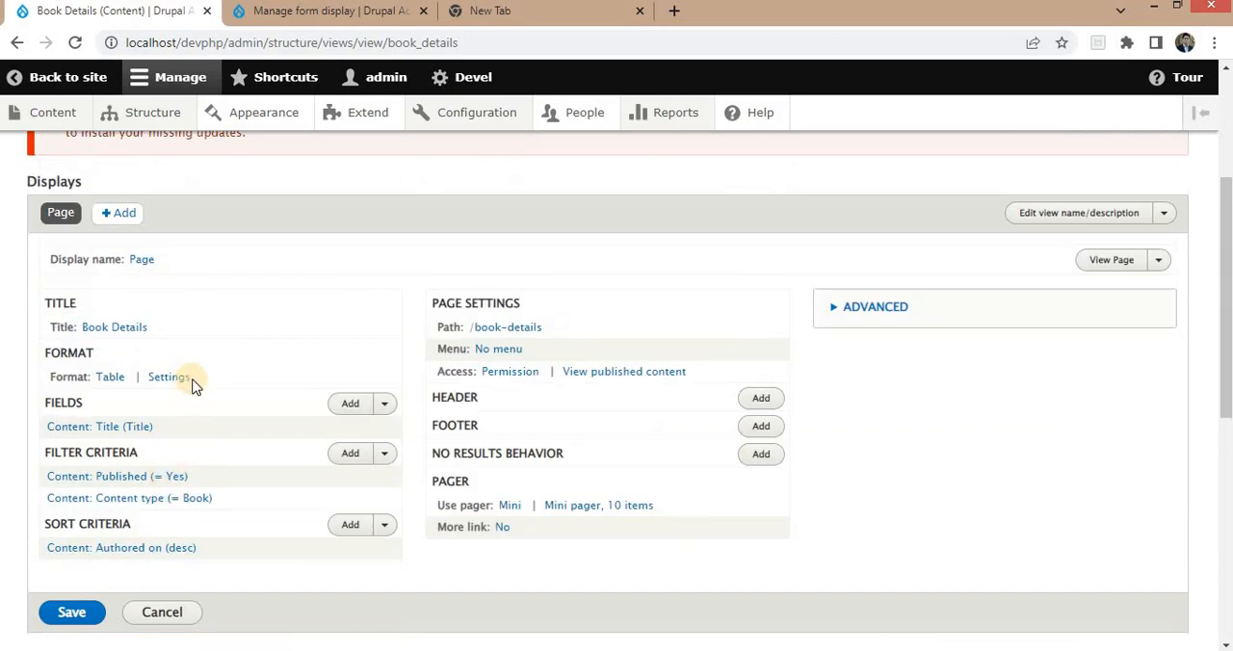
left_click(519, 575)
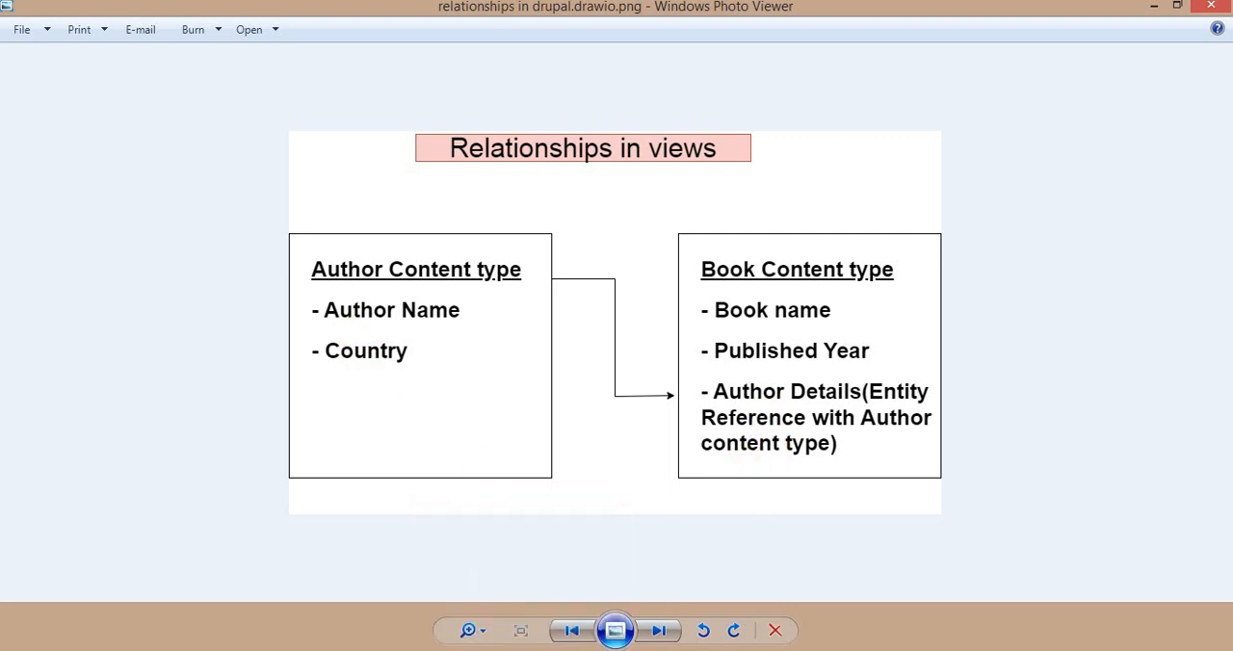
left_click(519, 649)
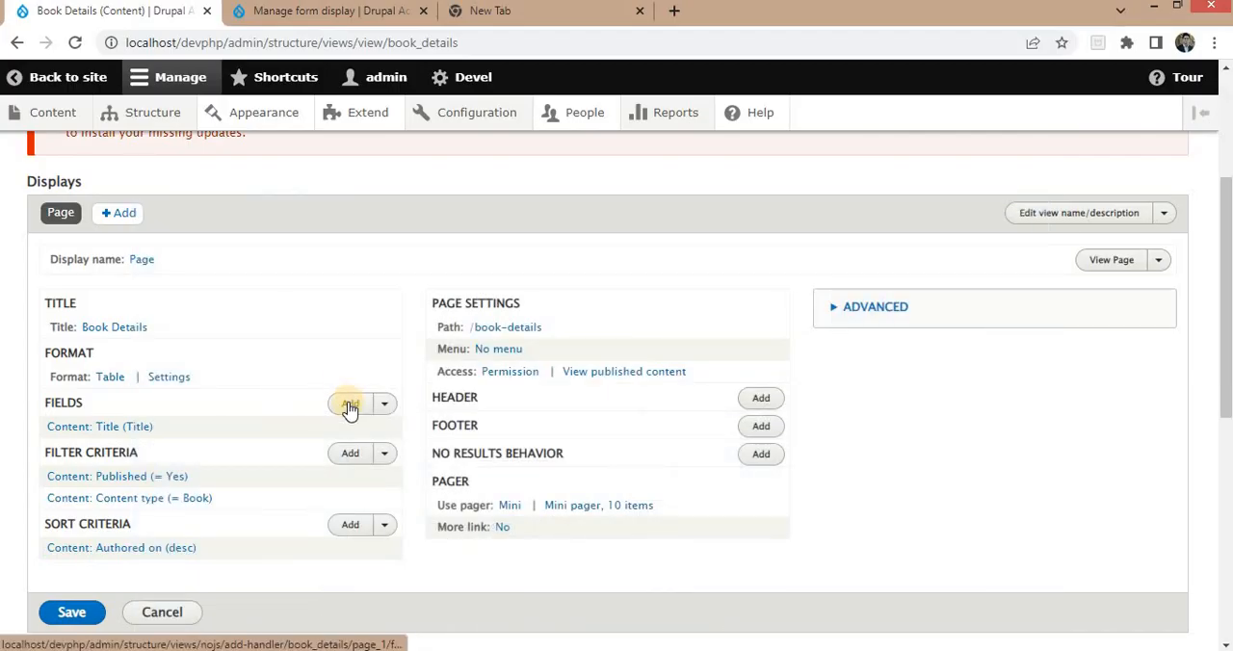
Add the Published Year field to the view without a colon after its label.
left_click(349, 406)
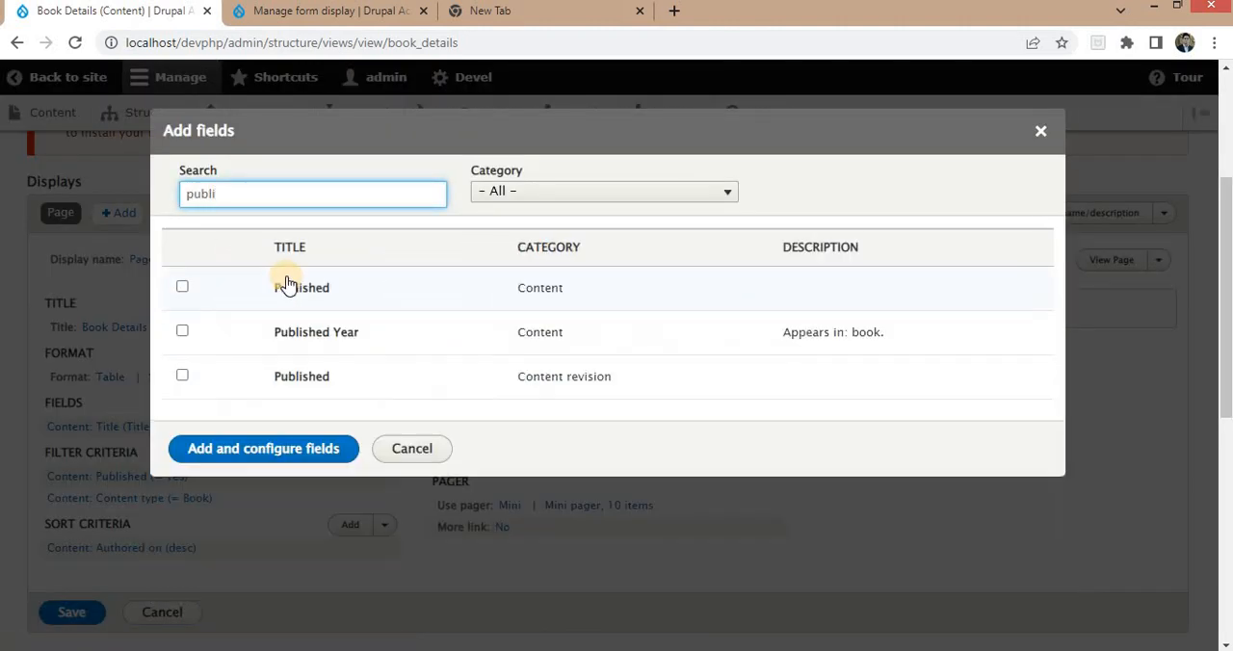
left_click(182, 331)
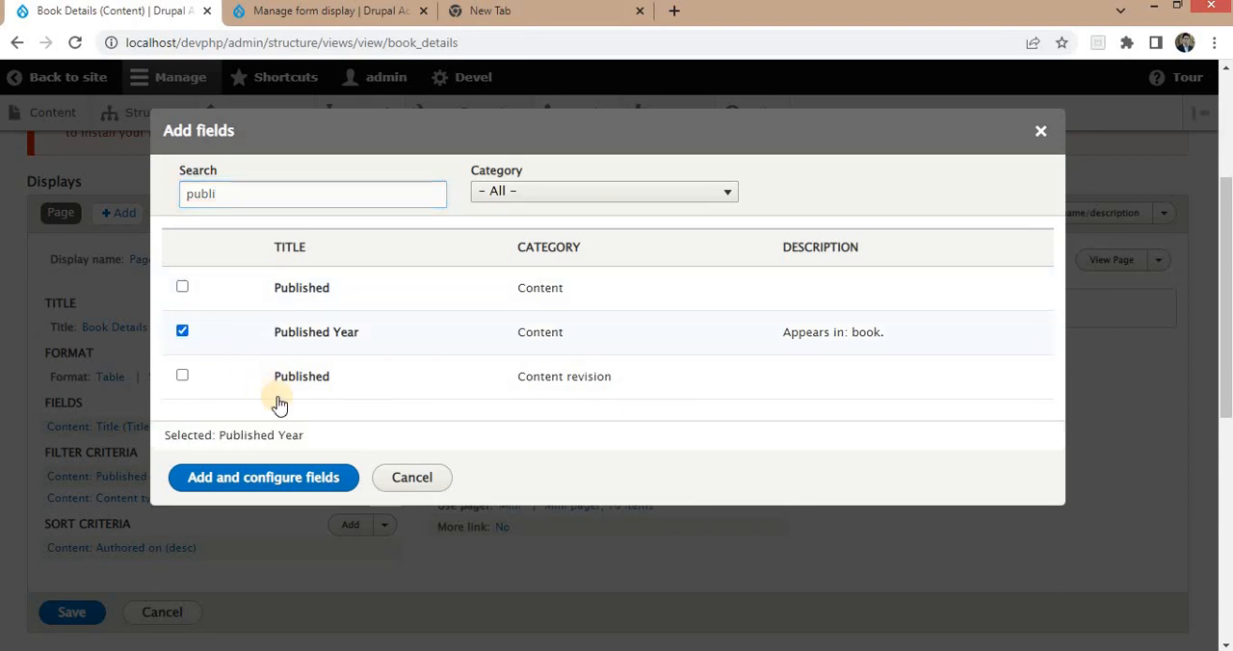
left_click(253, 478)
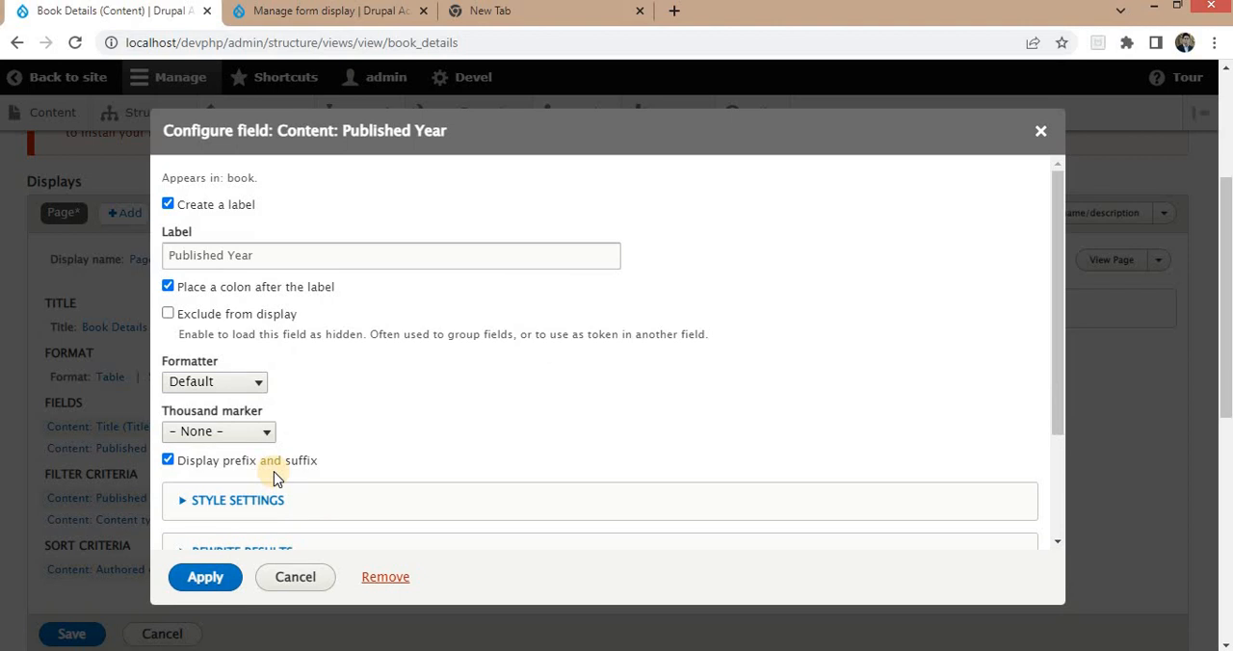
left_click(230, 289)
scroll(276, 307, "down", 2)
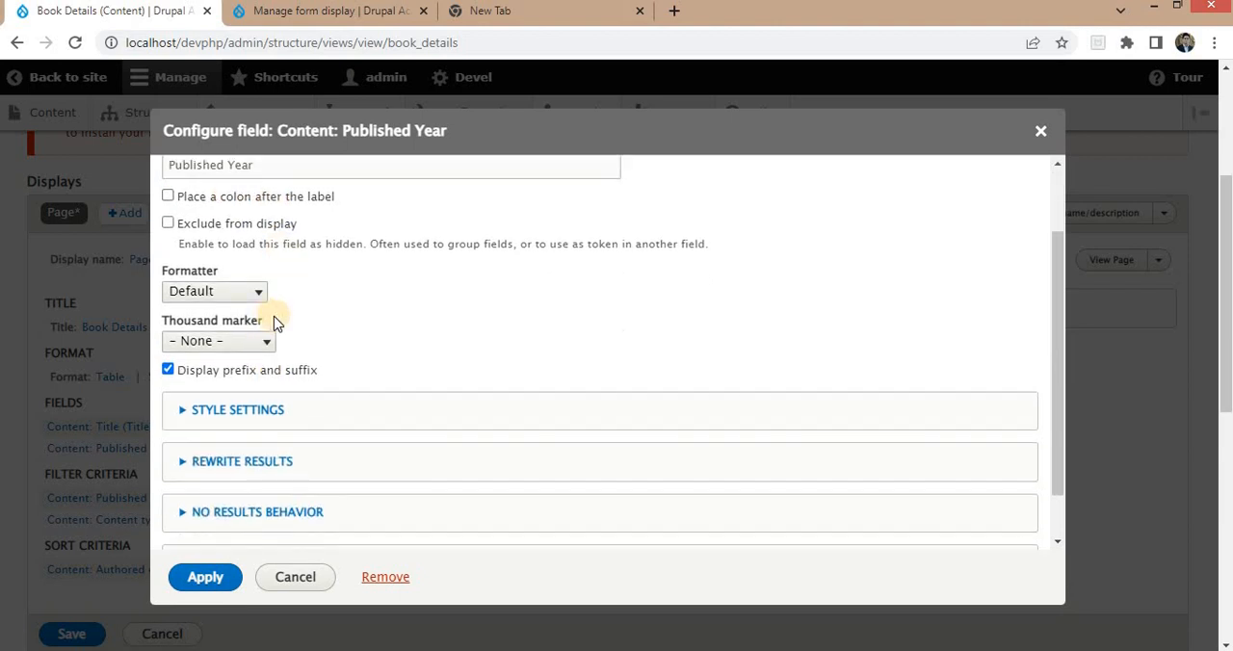
scroll(279, 318, "down", 1)
left_click(205, 578)
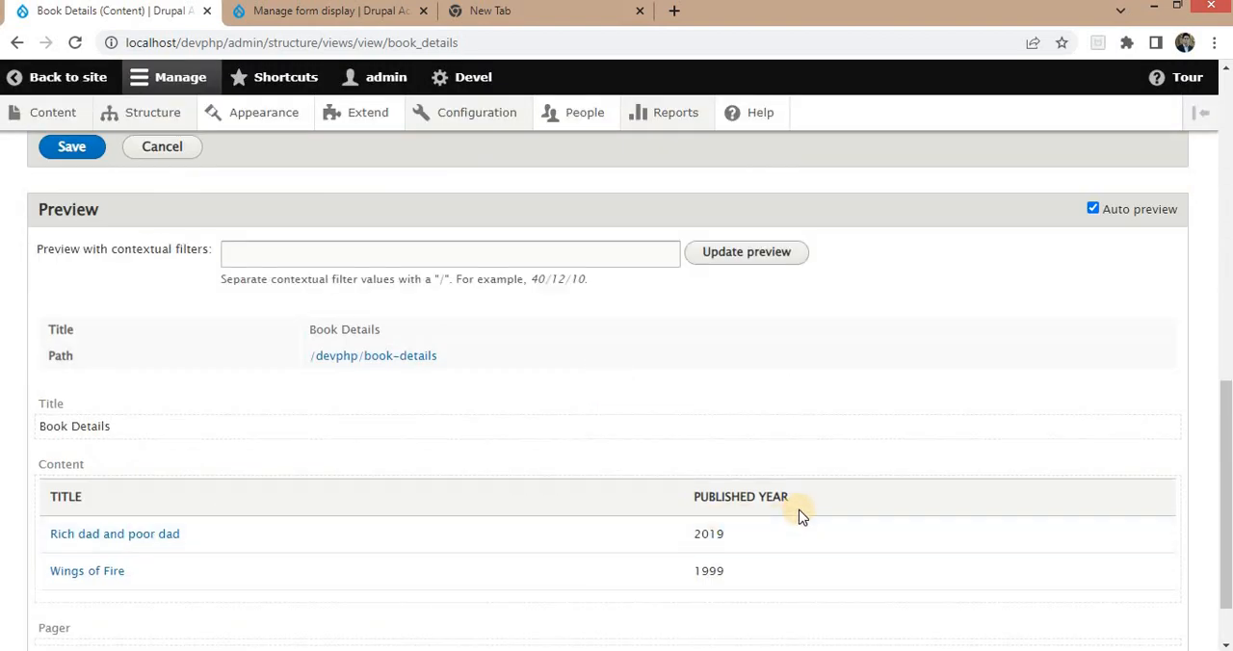
Check the relationships diagram, and add a relationship to the view for the content referenced from field_author_details, leaving it not required.
left_click(519, 650)
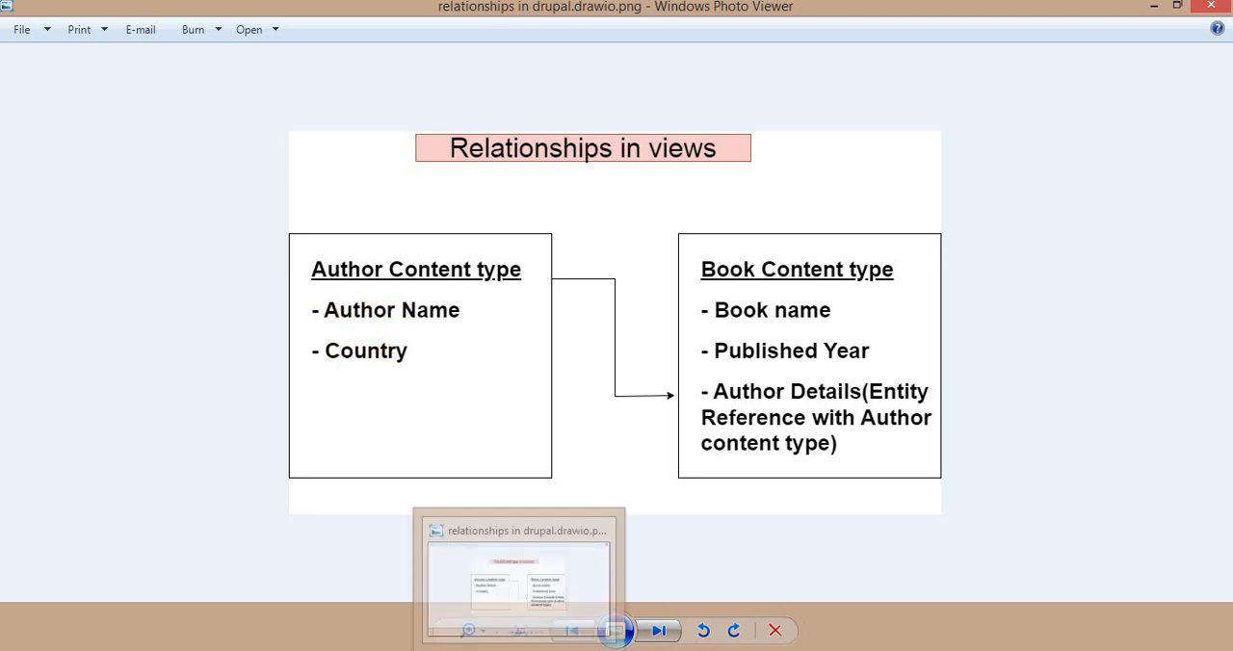
left_click(520, 650)
scroll(537, 537, "up", 3)
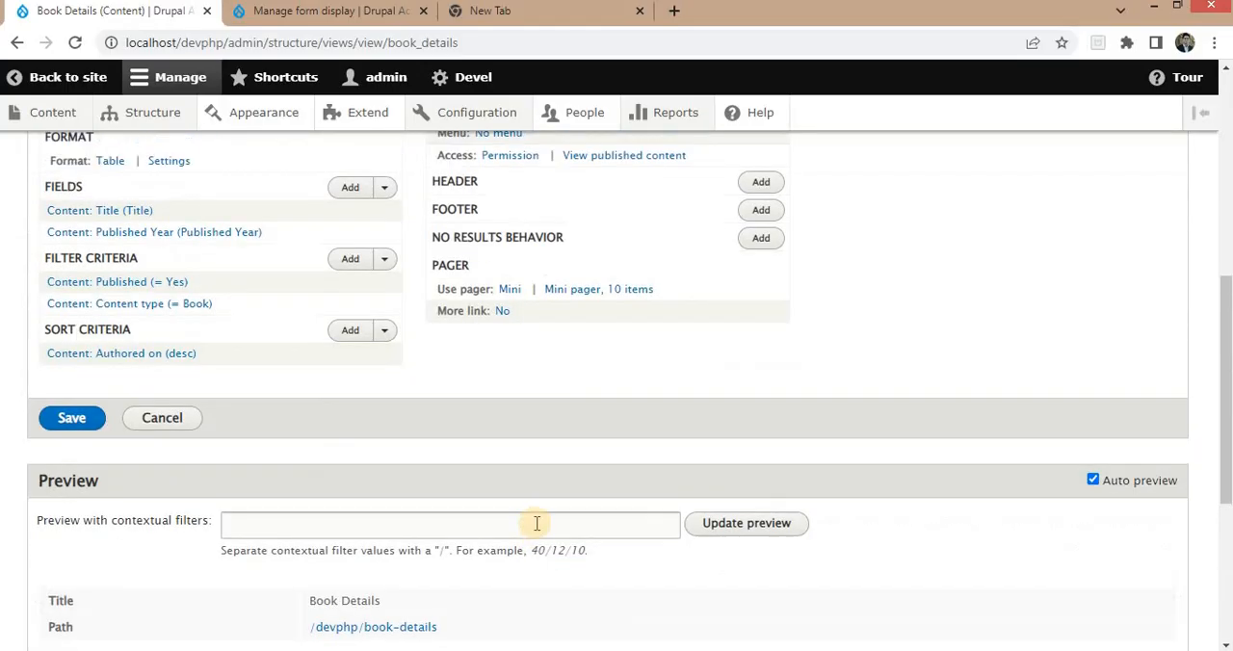
scroll(518, 468, "up", 2)
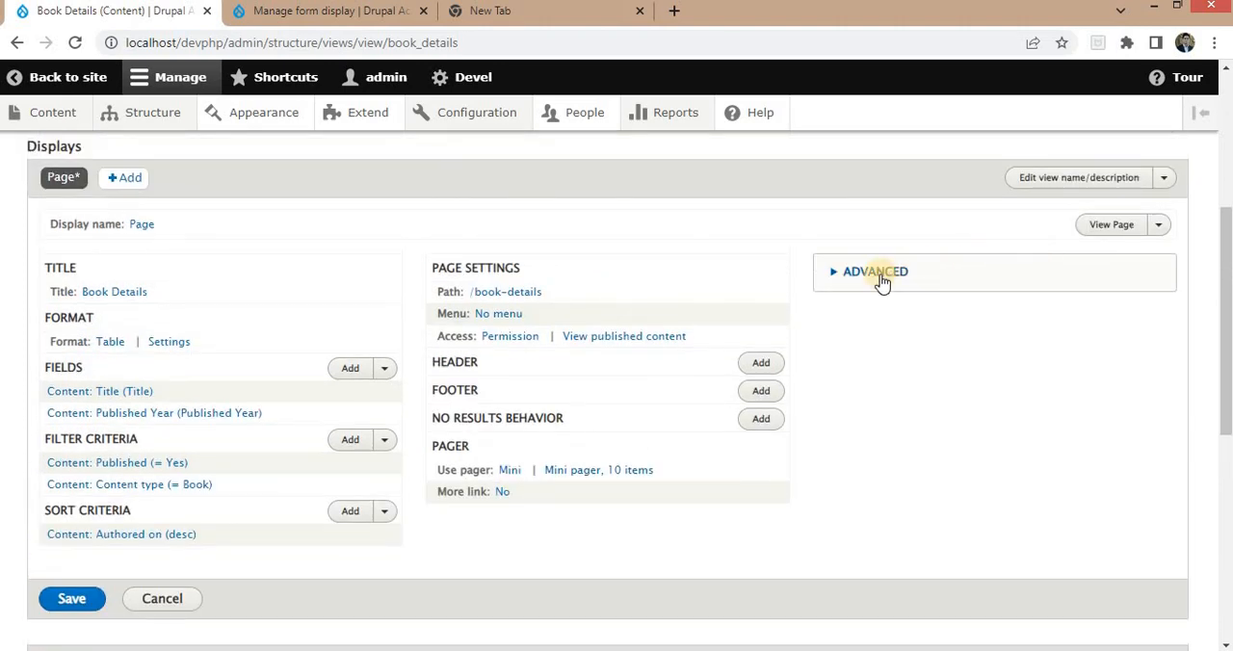
left_click(840, 276)
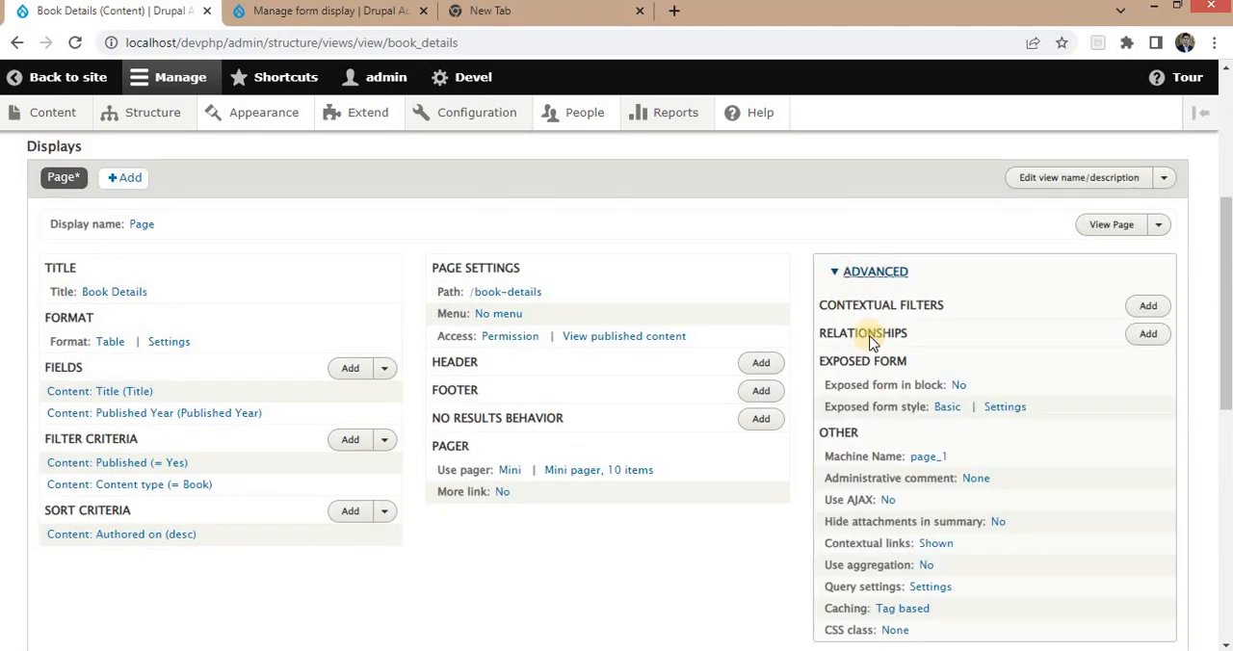
left_click(1149, 339)
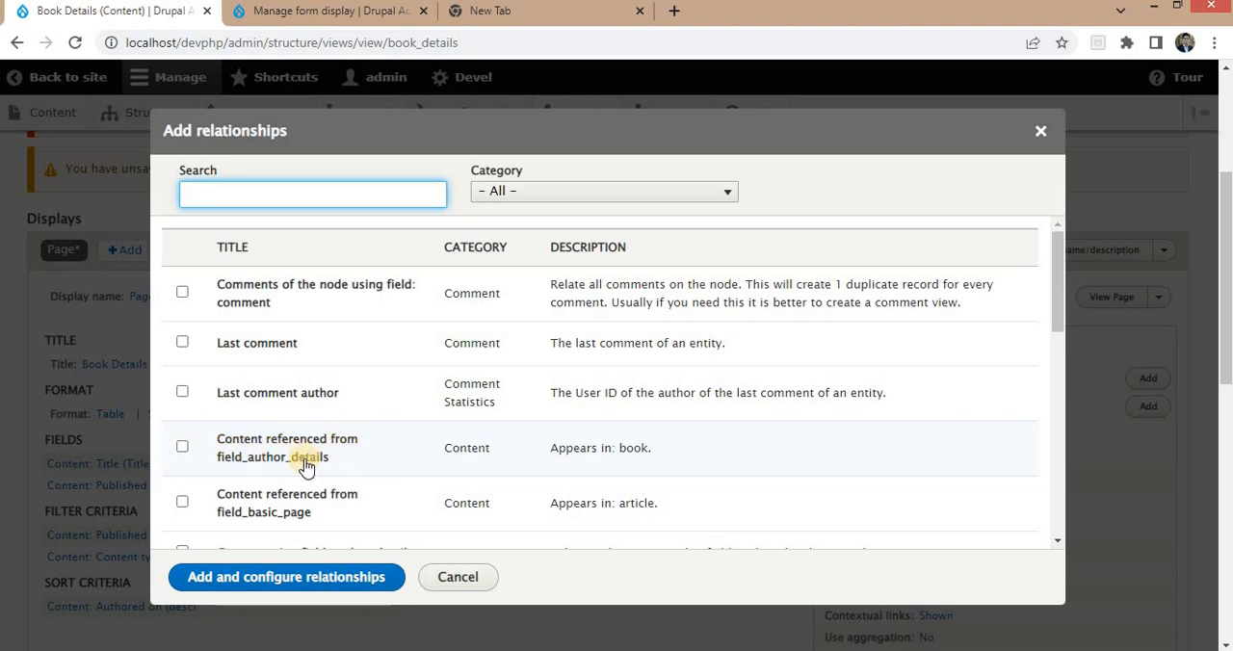
left_click(183, 447)
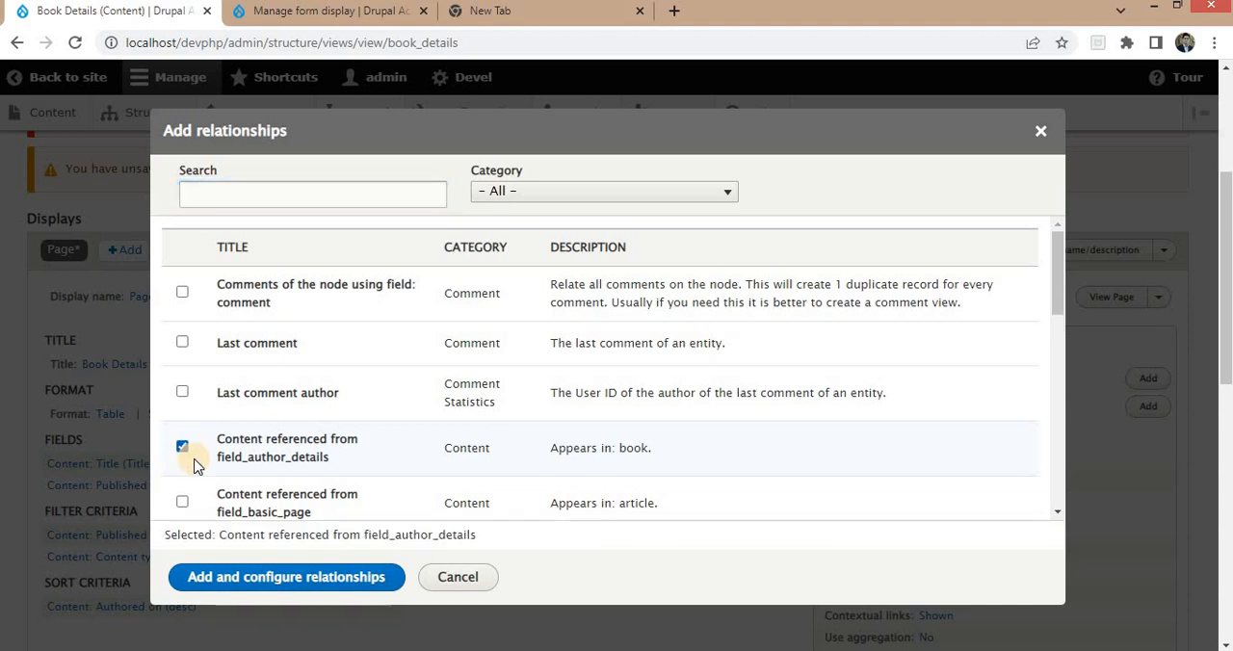
left_click(255, 578)
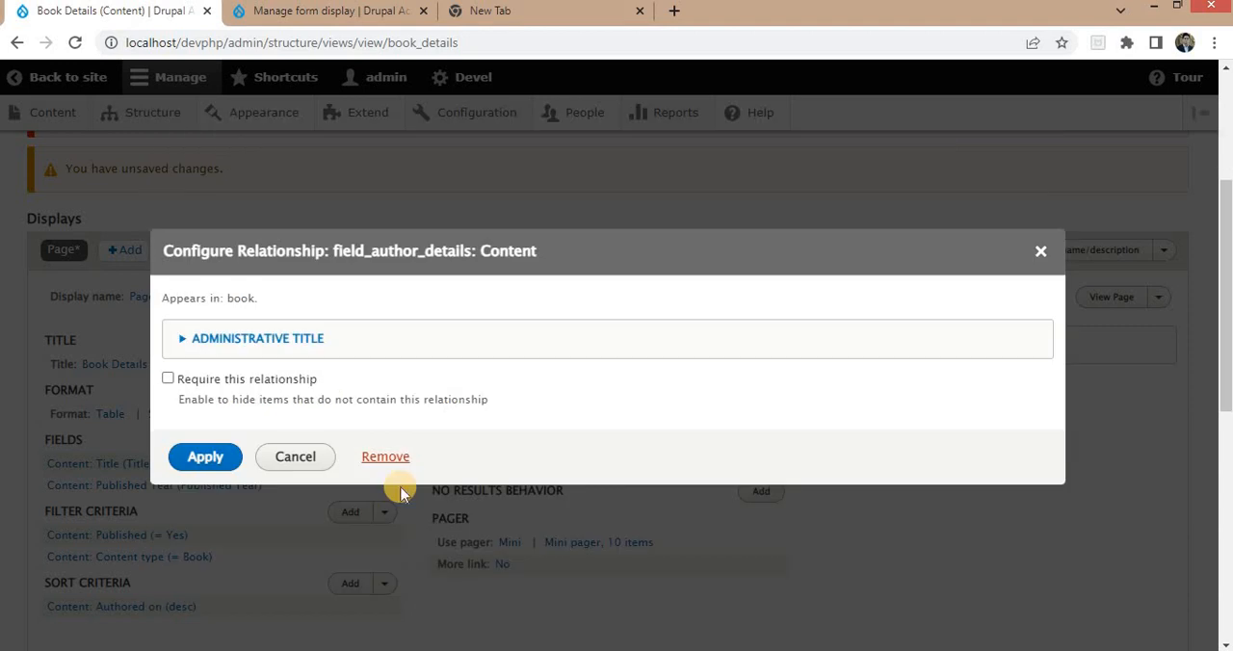
left_click(203, 460)
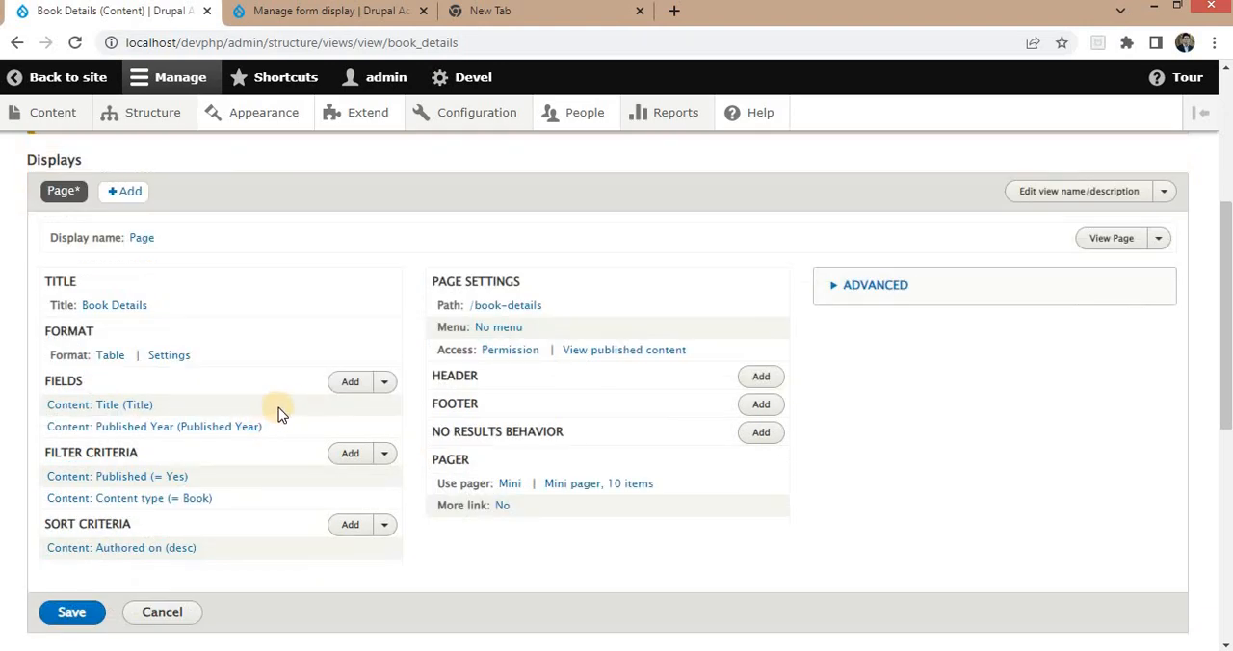
Add a second content Title field to the view and set its relationship to field_author_details: Content.
left_click(350, 384)
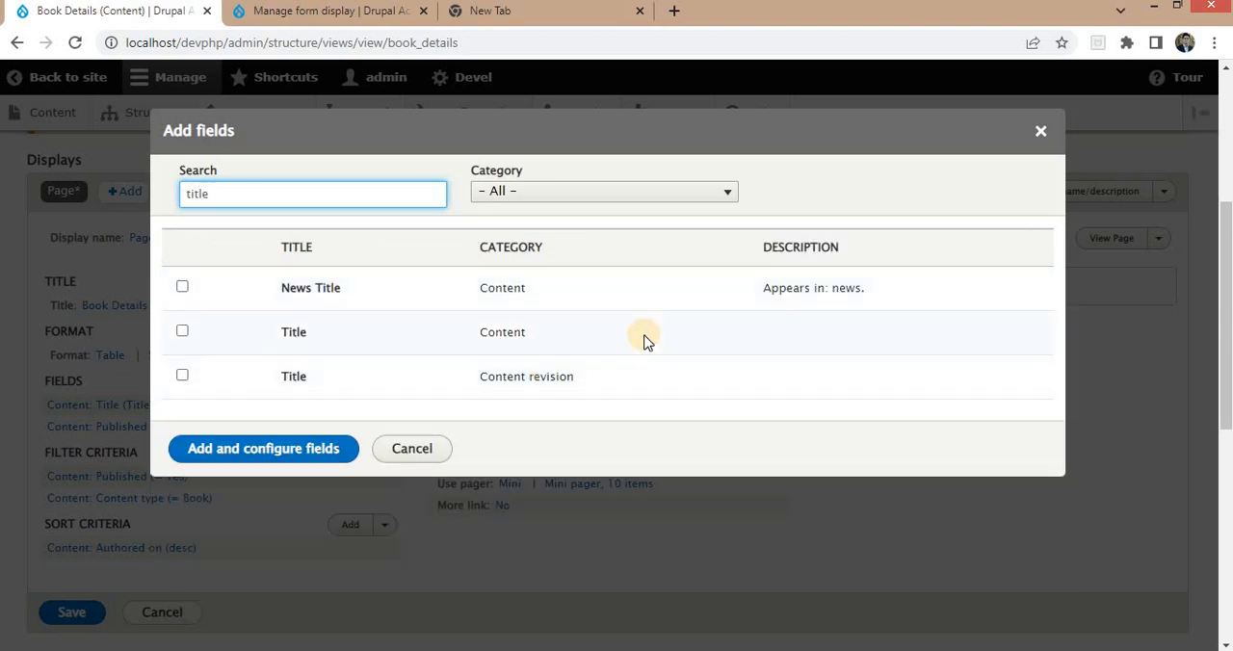
left_click(183, 331)
left_click(259, 478)
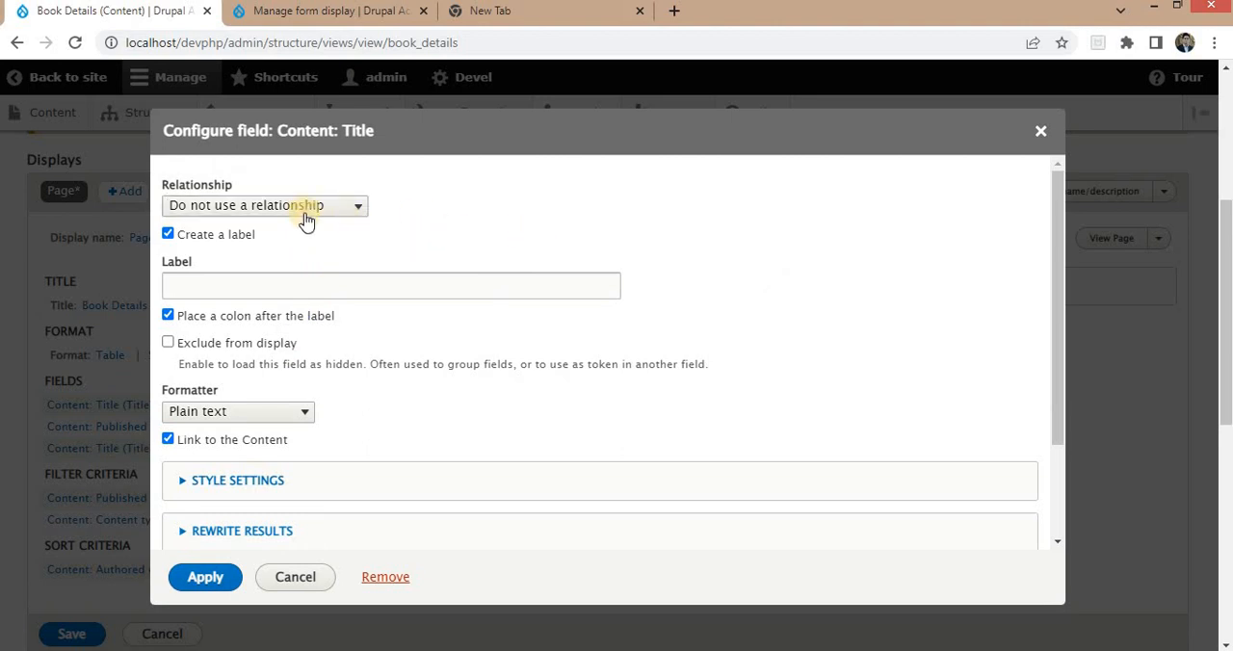
left_click(294, 208)
left_click(244, 248)
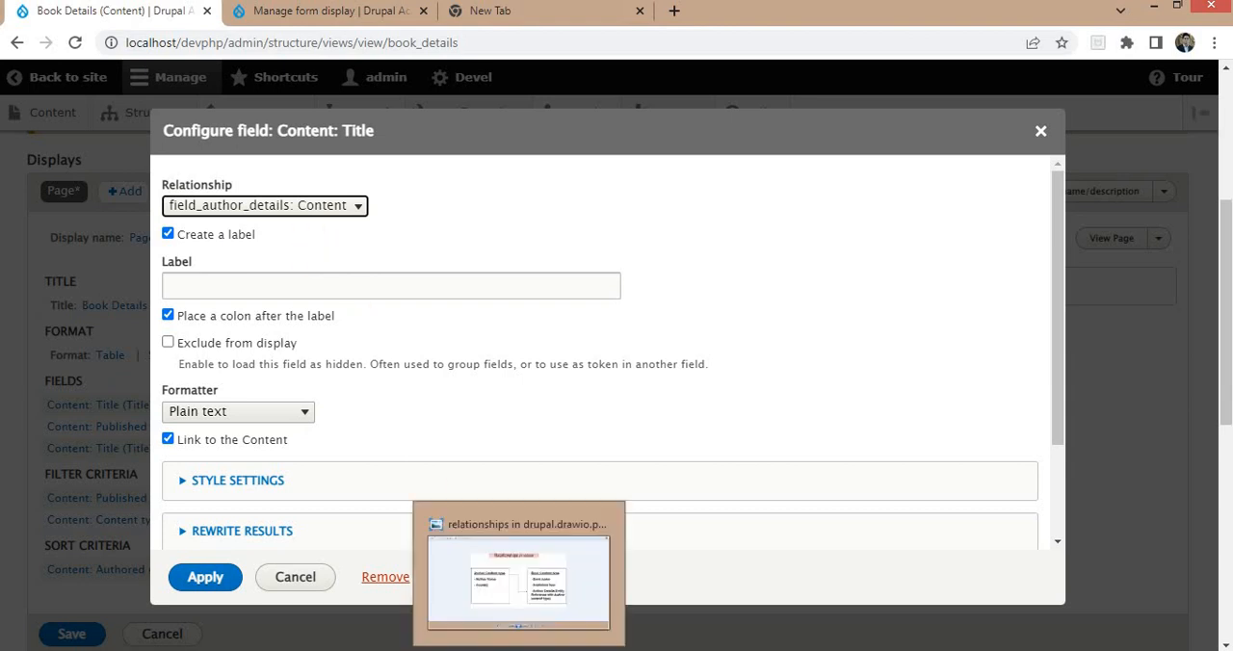
Check the relationships diagram, label the referenced Title field Author name without a colon, and apply it.
left_click(510, 563)
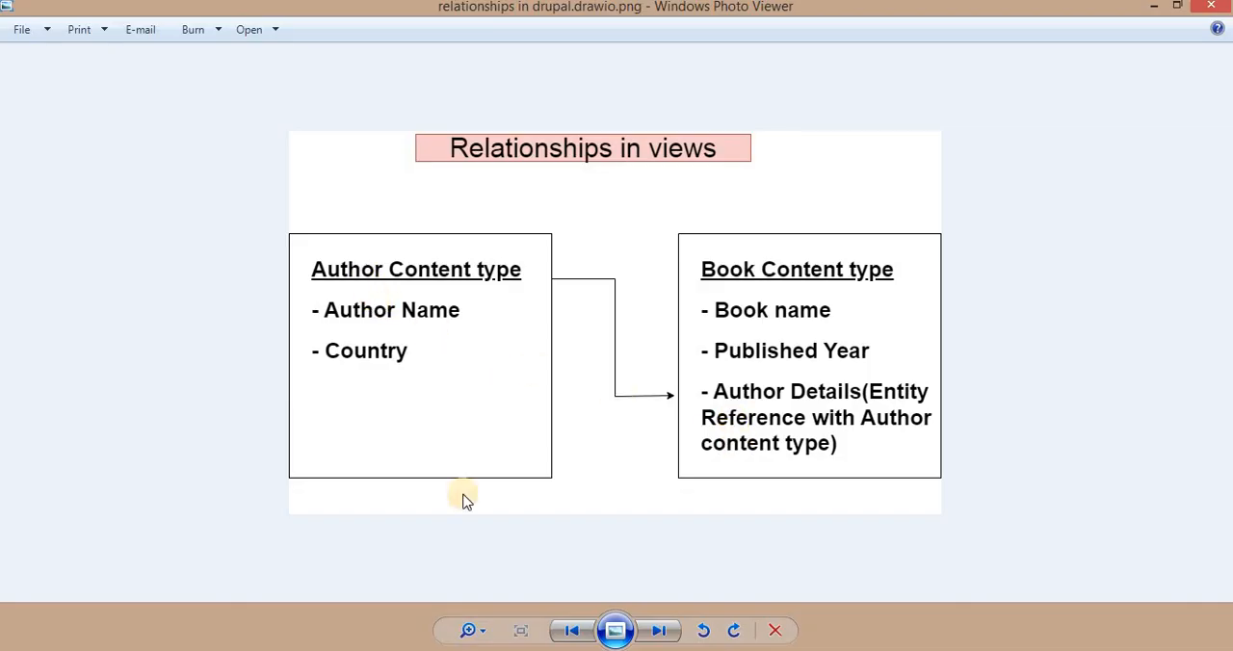
left_click(519, 648)
left_click(230, 280)
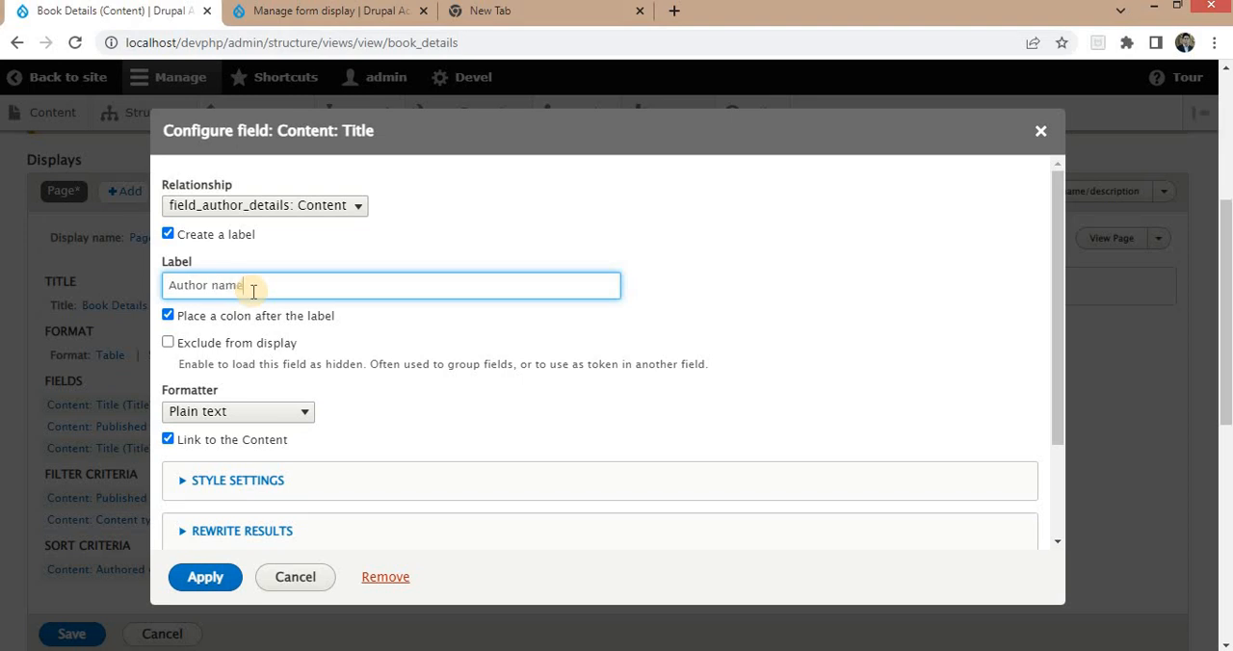
left_click(241, 227)
scroll(287, 357, "down", 1)
left_click(232, 575)
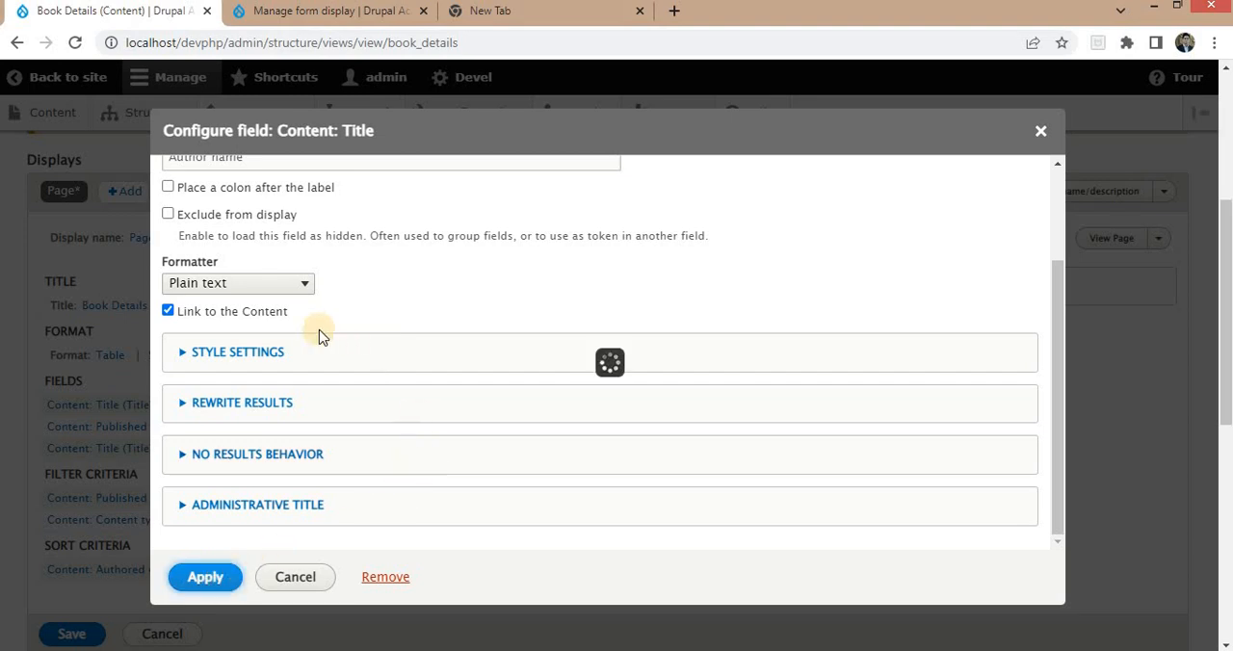
scroll(542, 431, "down", 5)
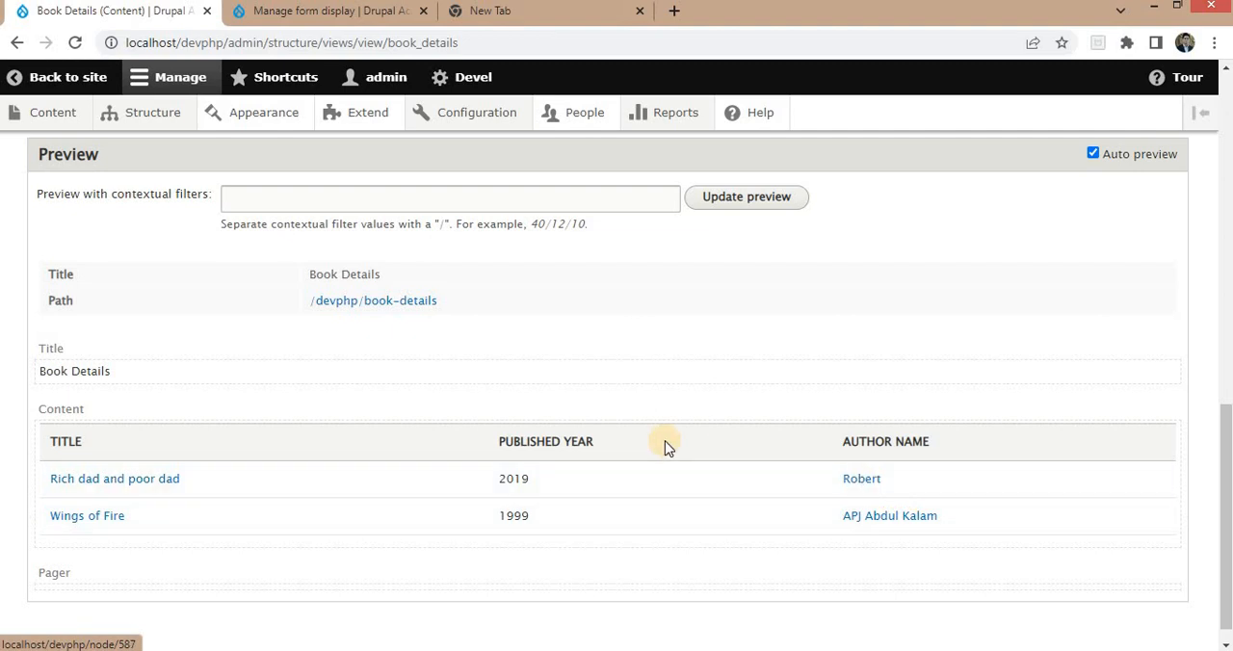
Check the author fields in the relationships diagram, and add the Country field from the Content category to the view.
scroll(434, 334, "up", 5)
left_click(349, 474)
left_click(519, 647)
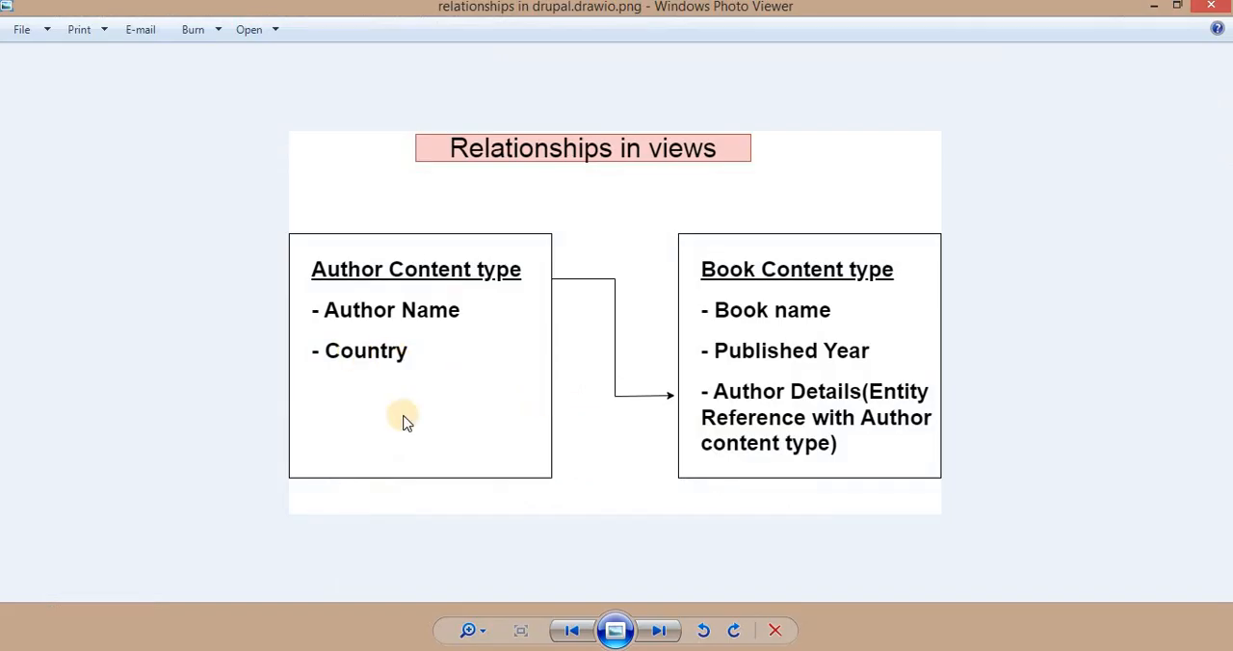
left_click(517, 648)
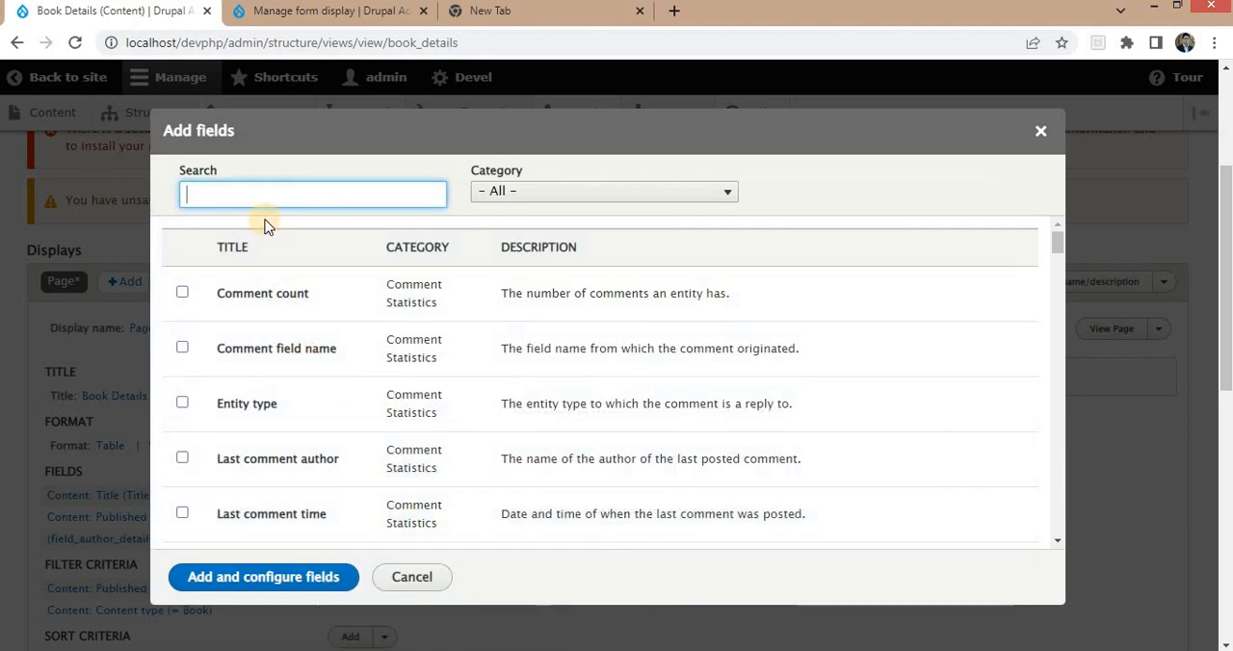
type("countr")
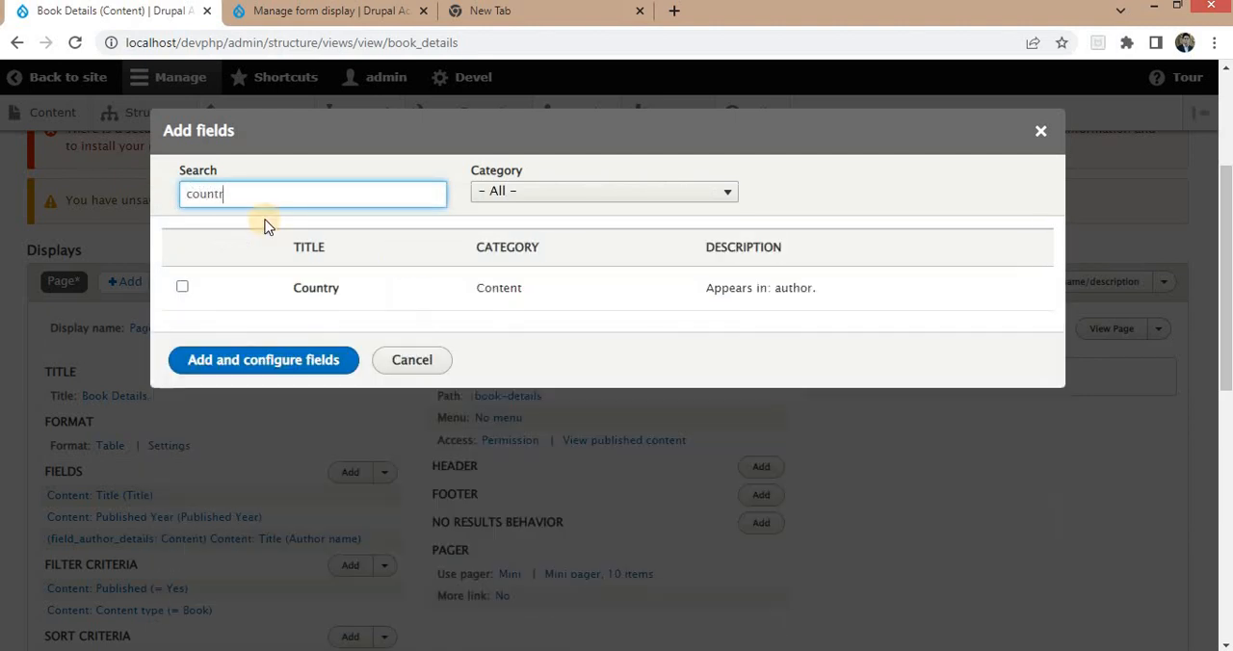
left_click(182, 286)
left_click(279, 395)
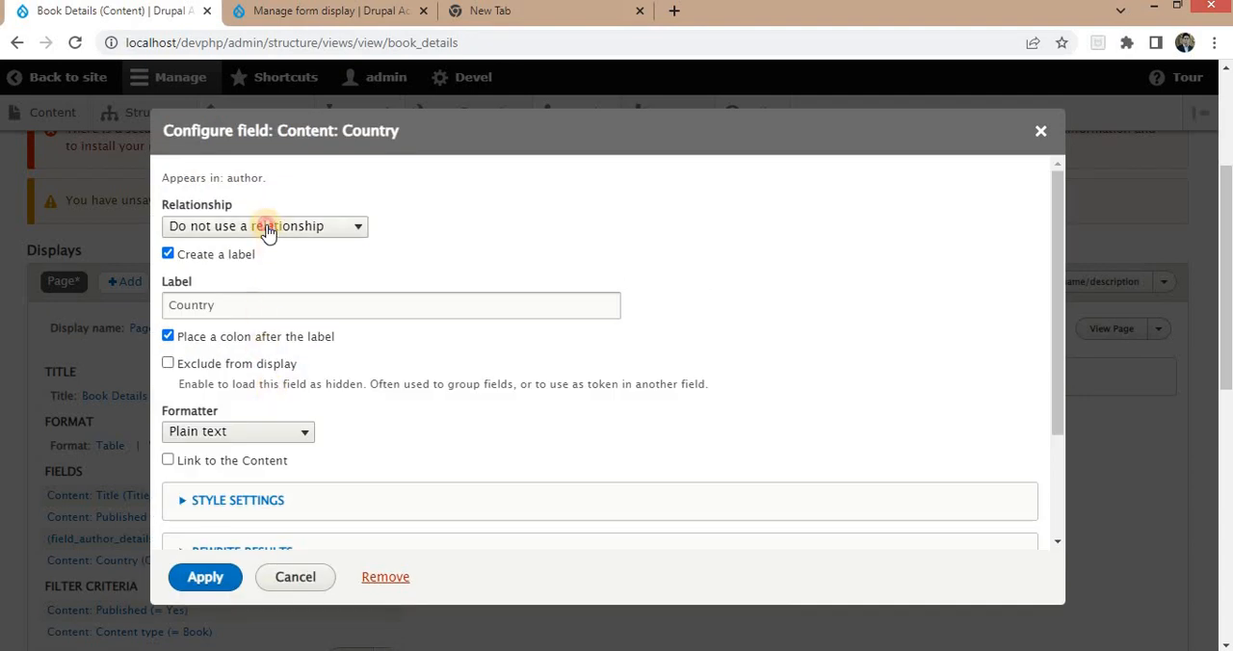
Set the Country field's relationship to field_author_details: Content, remove the colon after its label, and apply it.
left_click(269, 226)
left_click(246, 269)
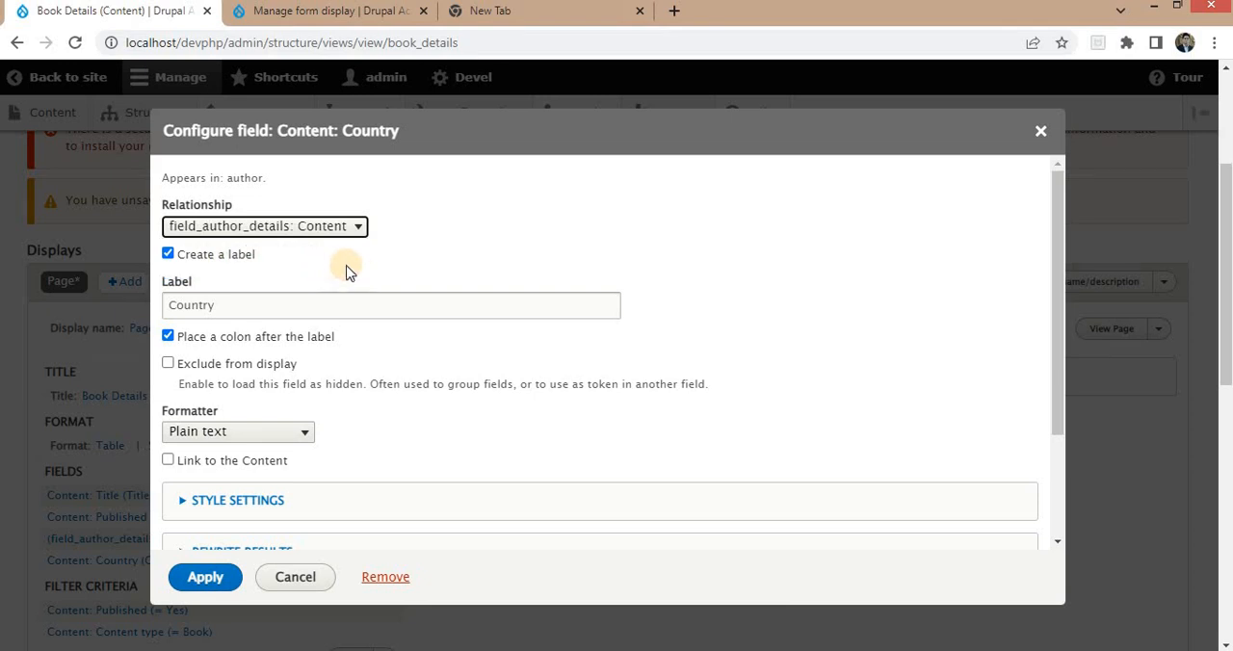
left_click(261, 305)
left_click(231, 337)
scroll(228, 357, "down", 2)
left_click(205, 577)
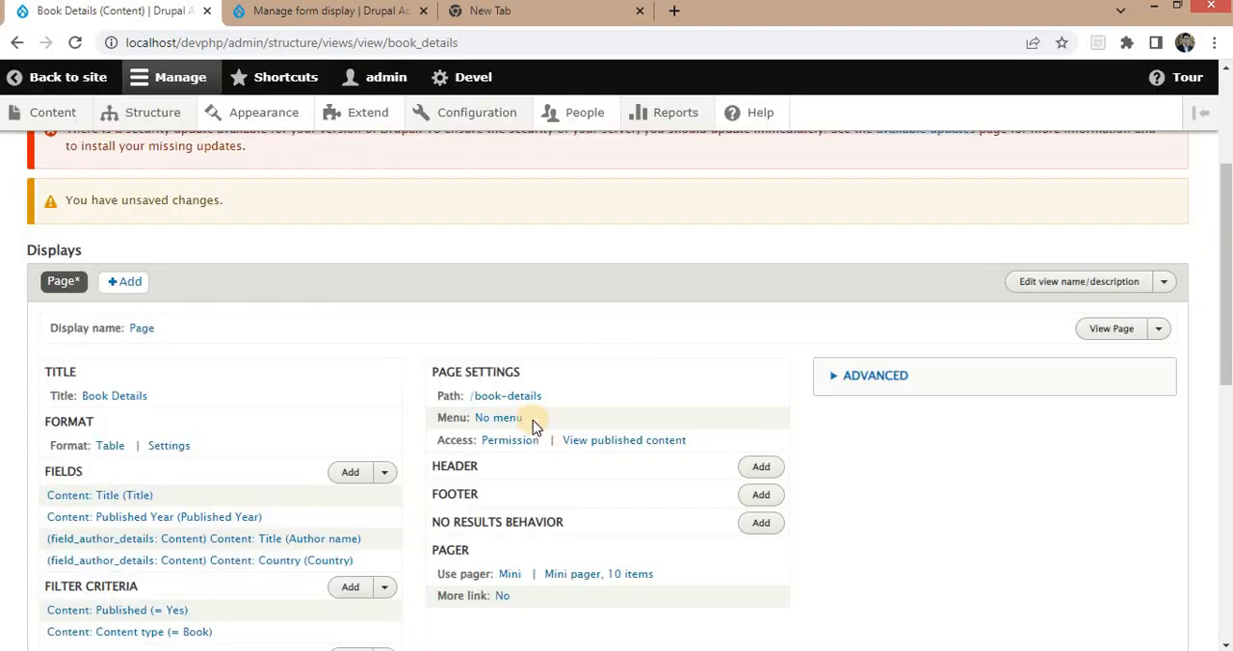
Review the preview table, and relabel the view's original Title field as Book Name without a colon after the label.
scroll(540, 433, "down", 7)
scroll(546, 437, "down", 1)
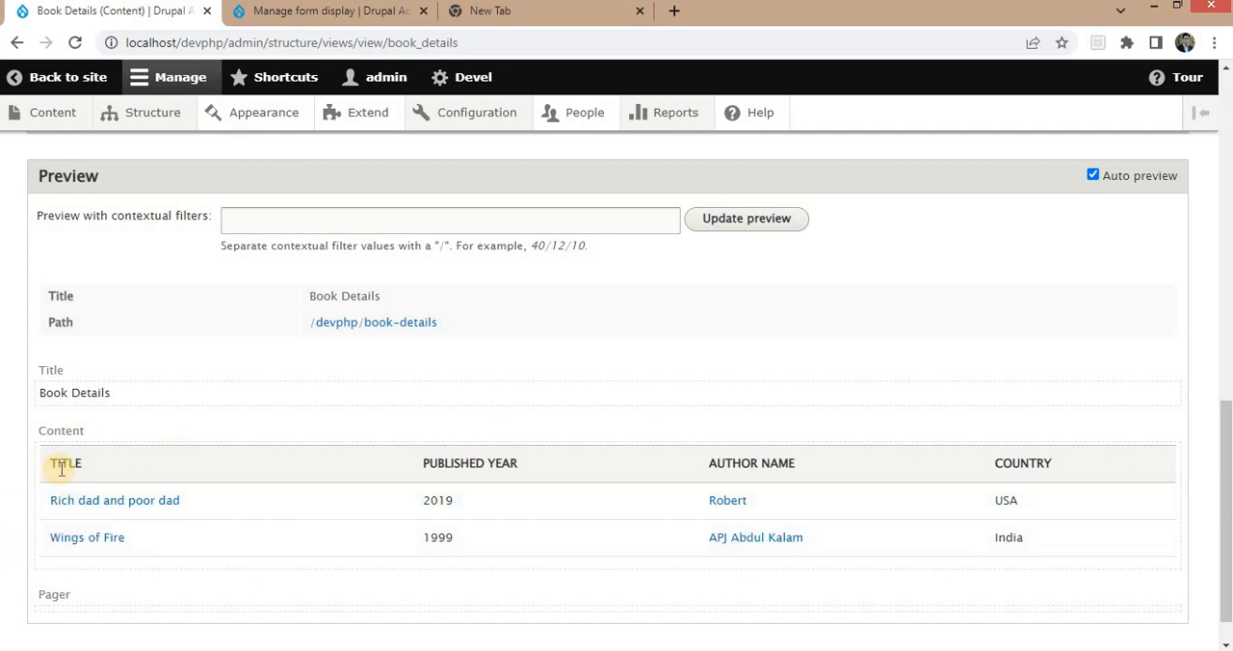
scroll(60, 467, "up", 8)
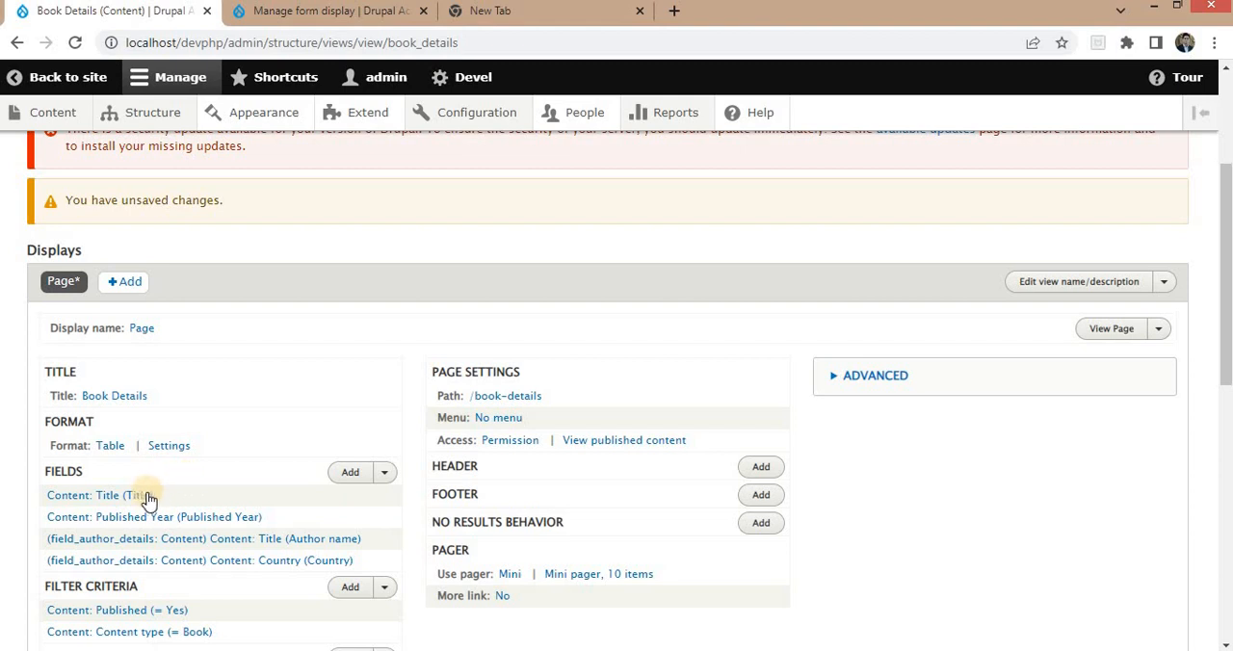
left_click(148, 503)
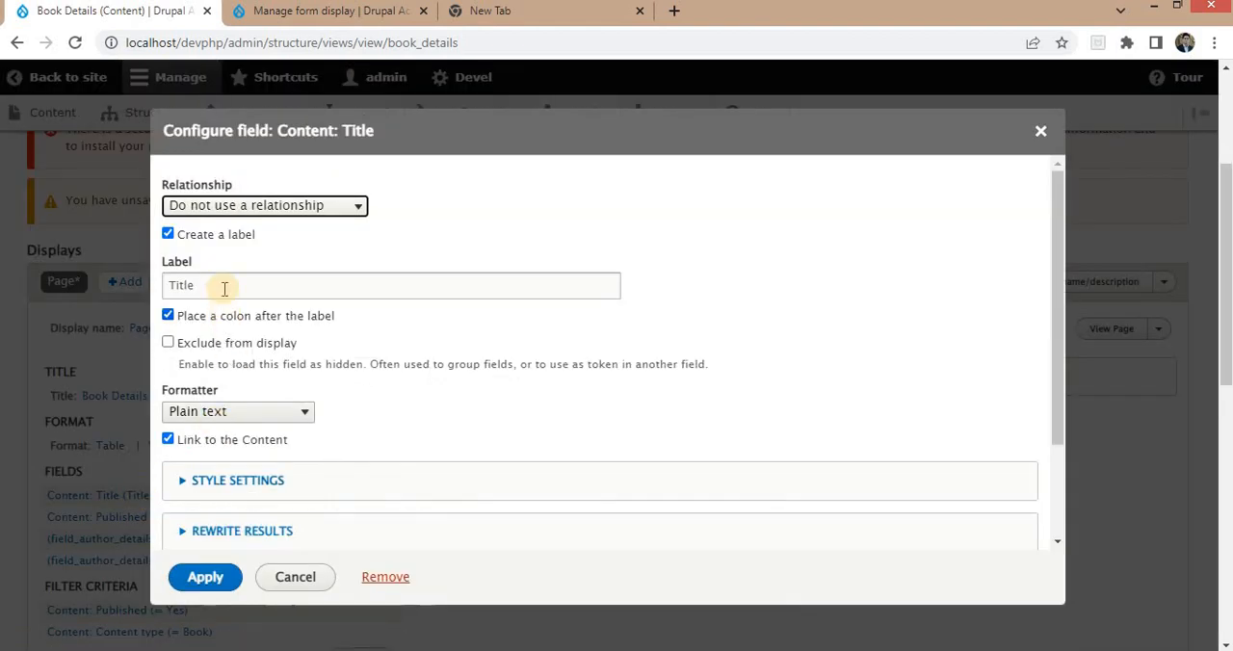
type("Book Nm")
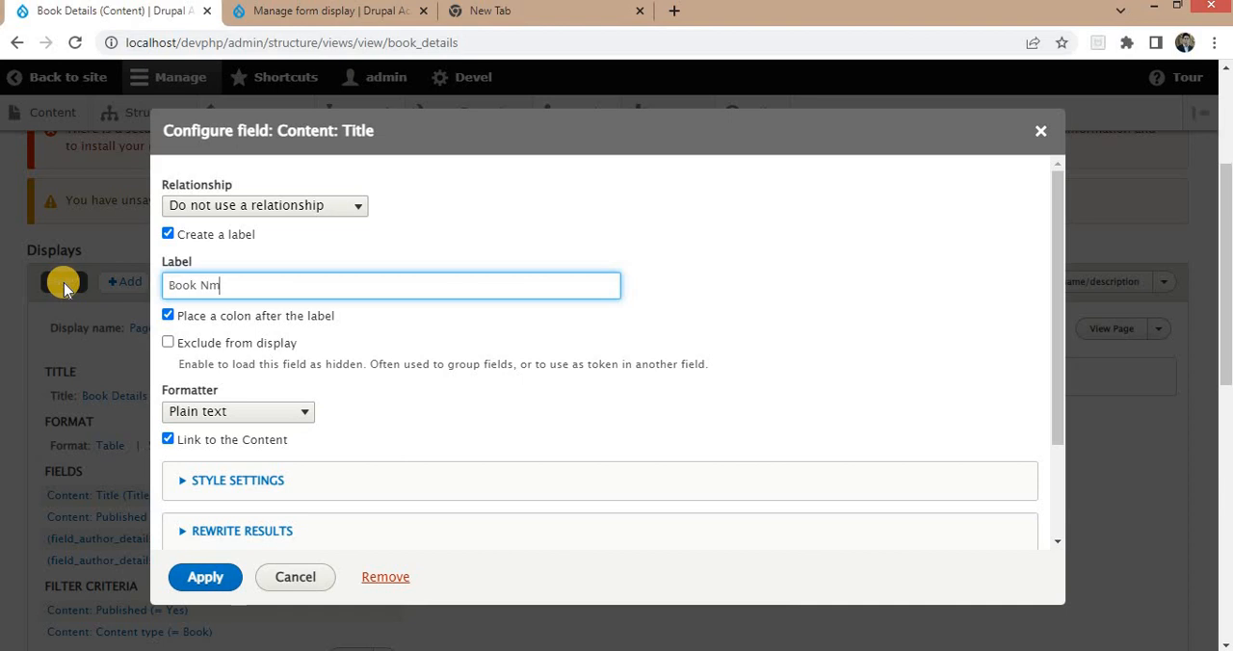
key("BackSpace")
type("ame")
left_click(228, 328)
left_click(204, 579)
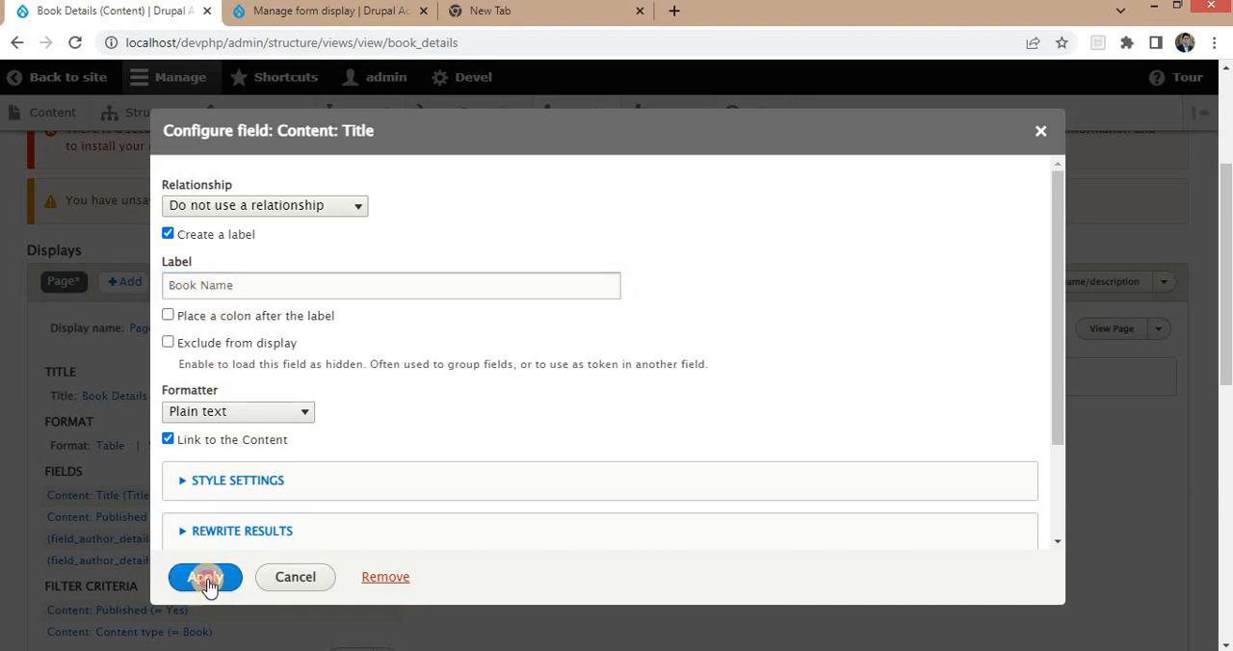
Examine the book and author columns in the view's preview, and save the view.
scroll(236, 514, "down", 10)
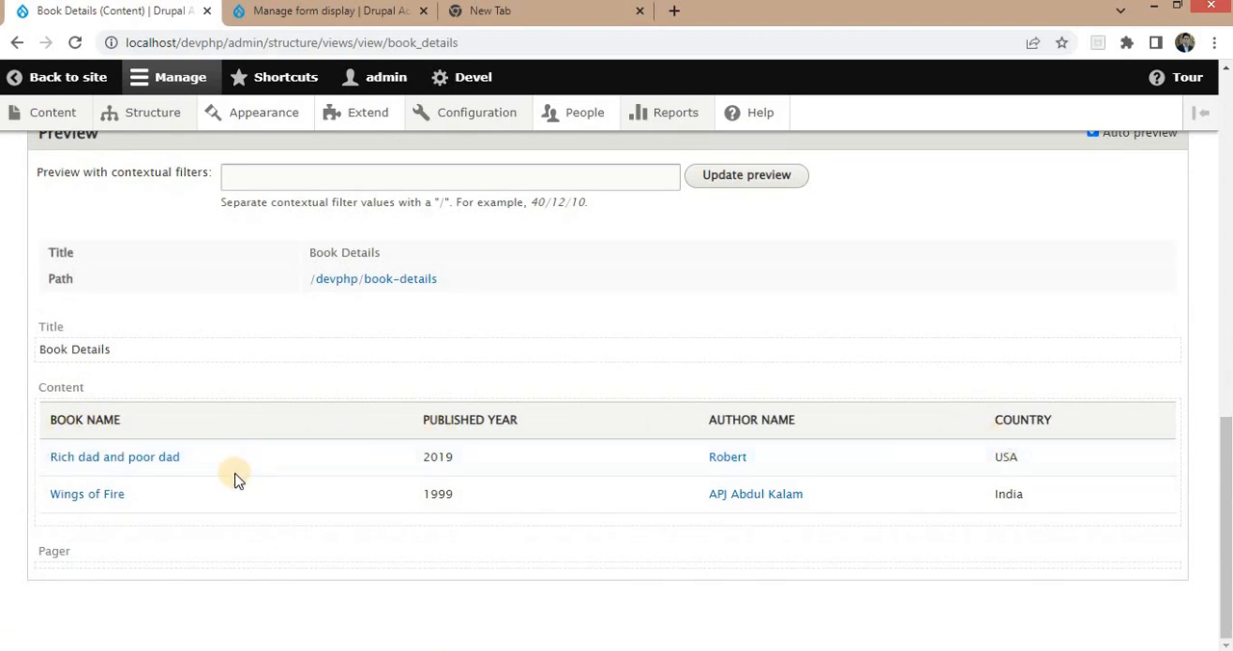
left_click_drag(47, 419, 531, 433)
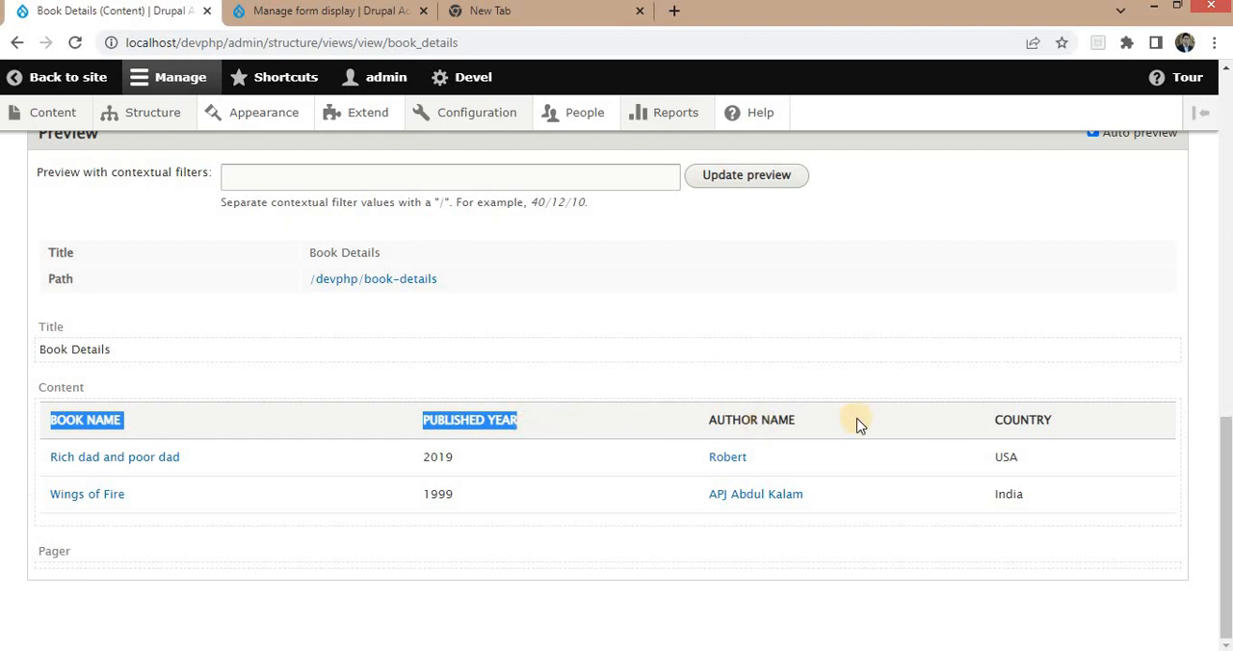
left_click_drag(685, 421, 1086, 425)
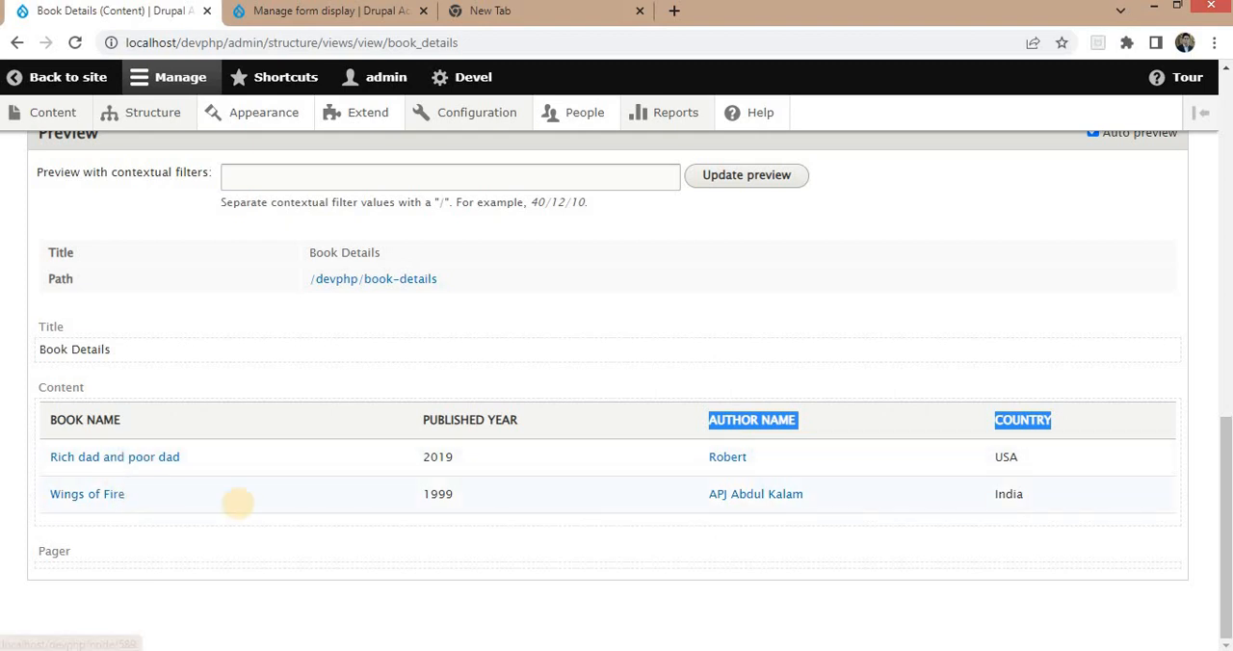
left_click(855, 445)
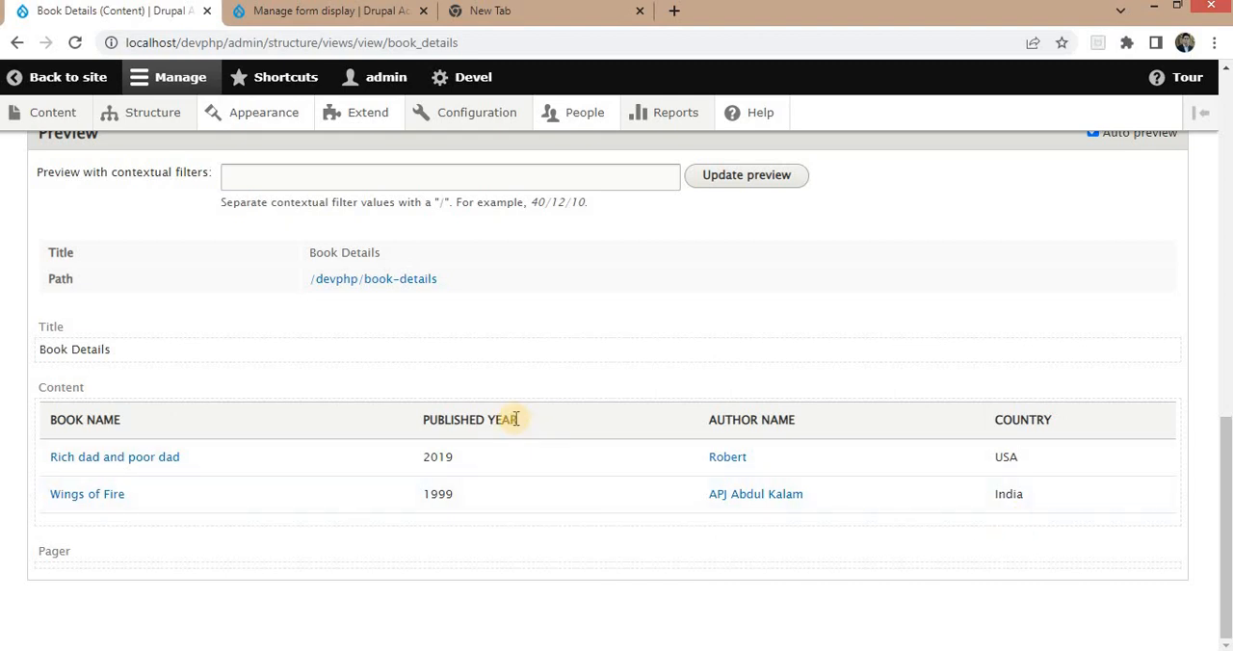
scroll(525, 395, "up", 5)
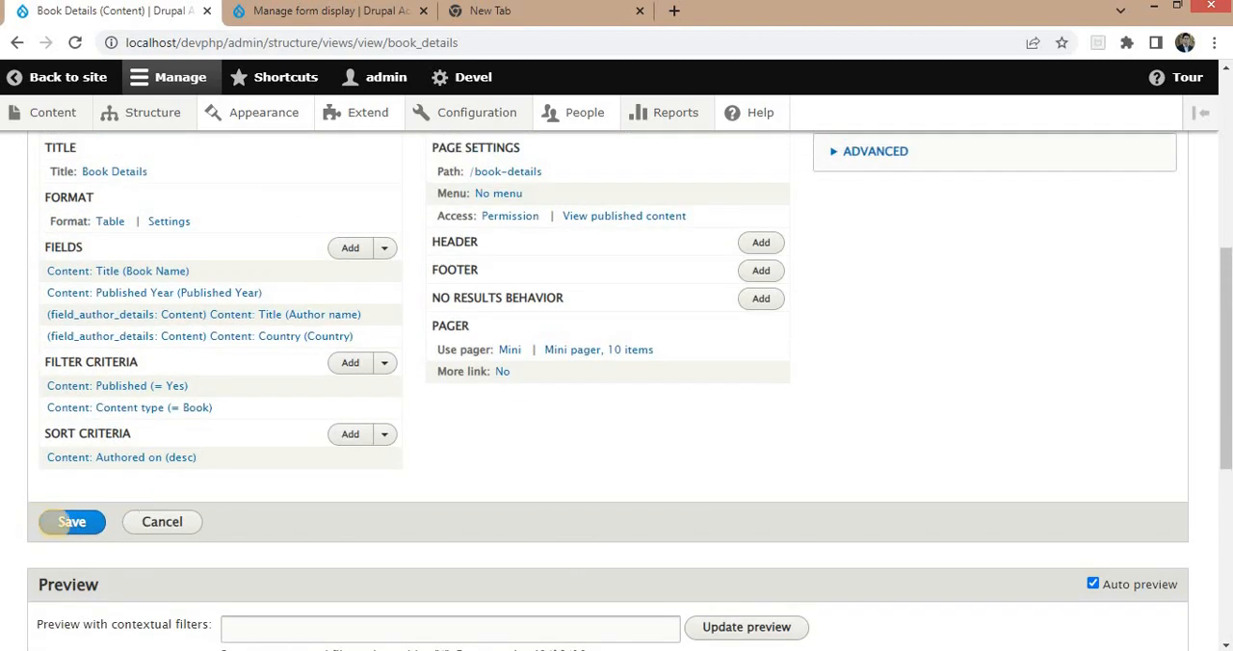
left_click(70, 521)
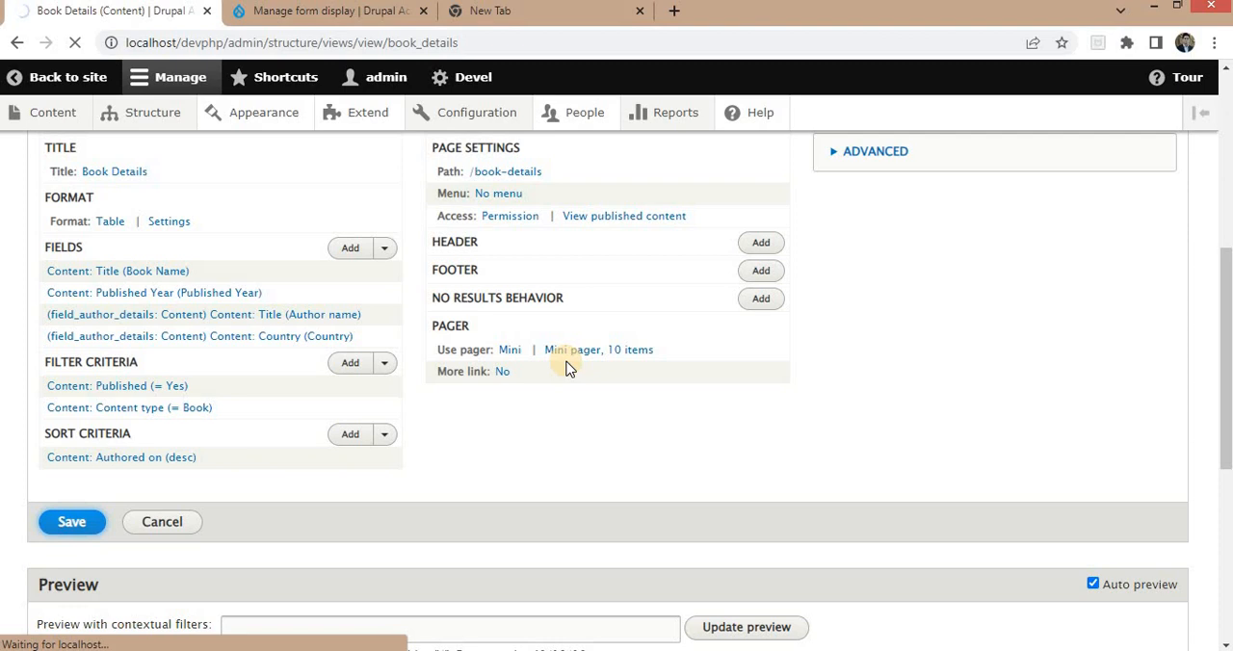
scroll(679, 395, "down", 5)
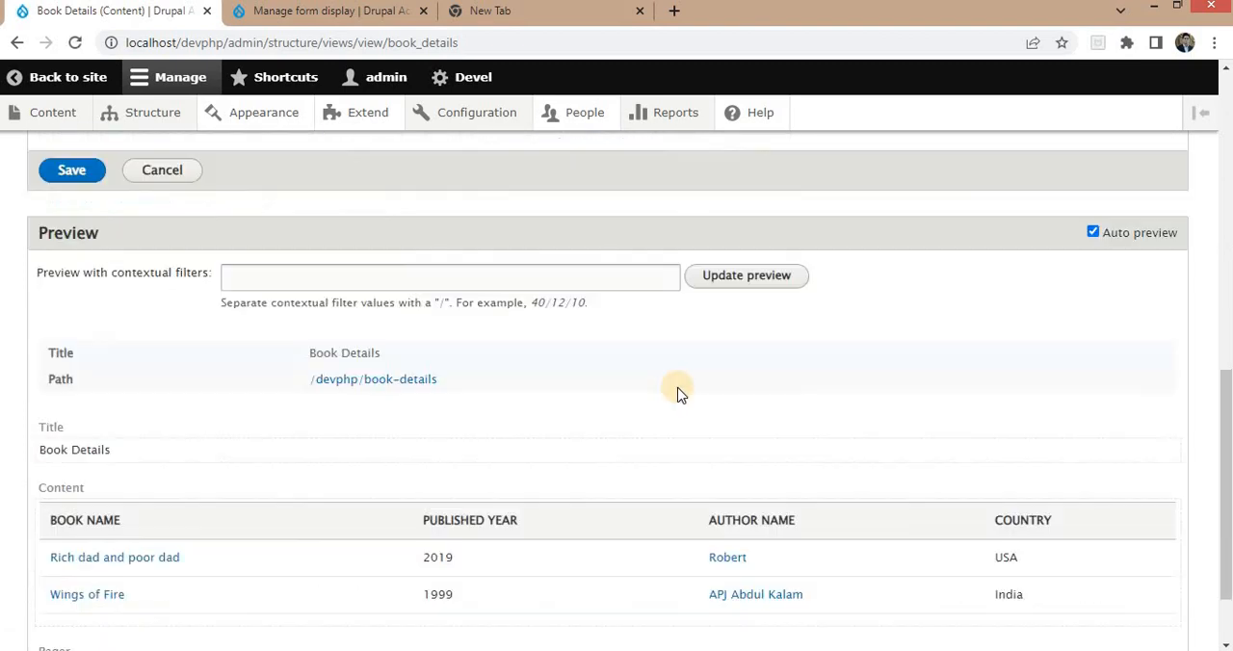
scroll(597, 348, "up", 6)
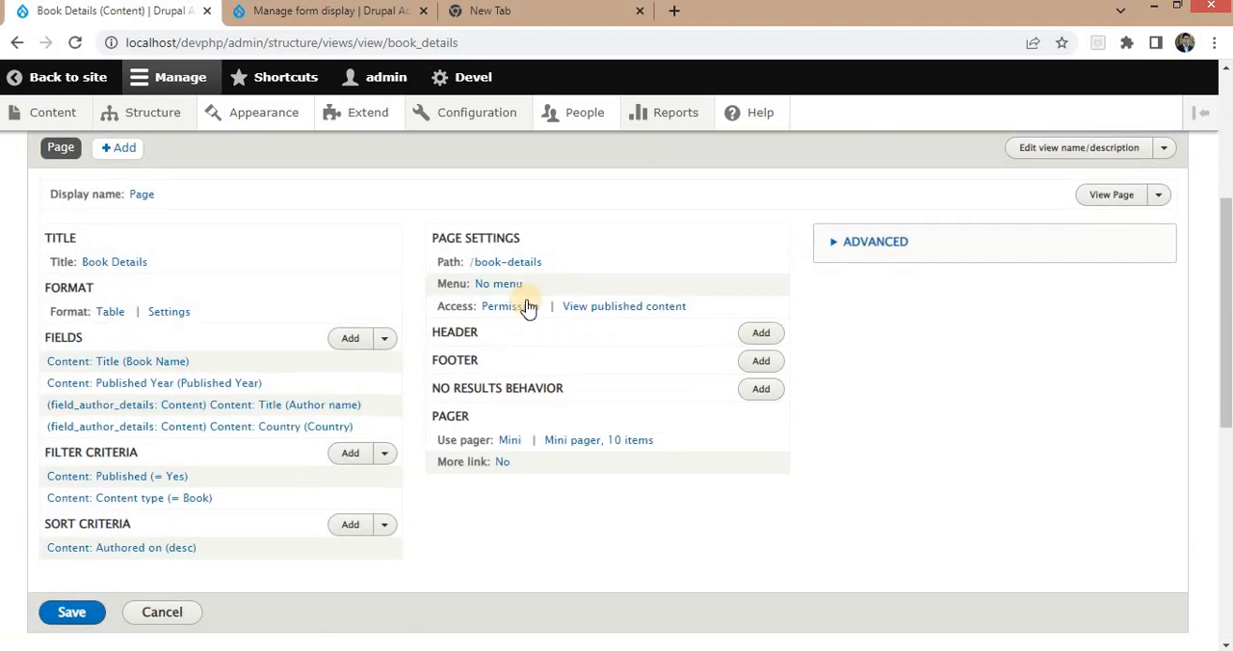
Copy the view's page path and open localhost/devphp/book-details in the second browser tab.
left_click_drag(550, 263, 469, 277)
key("ctrl+c")
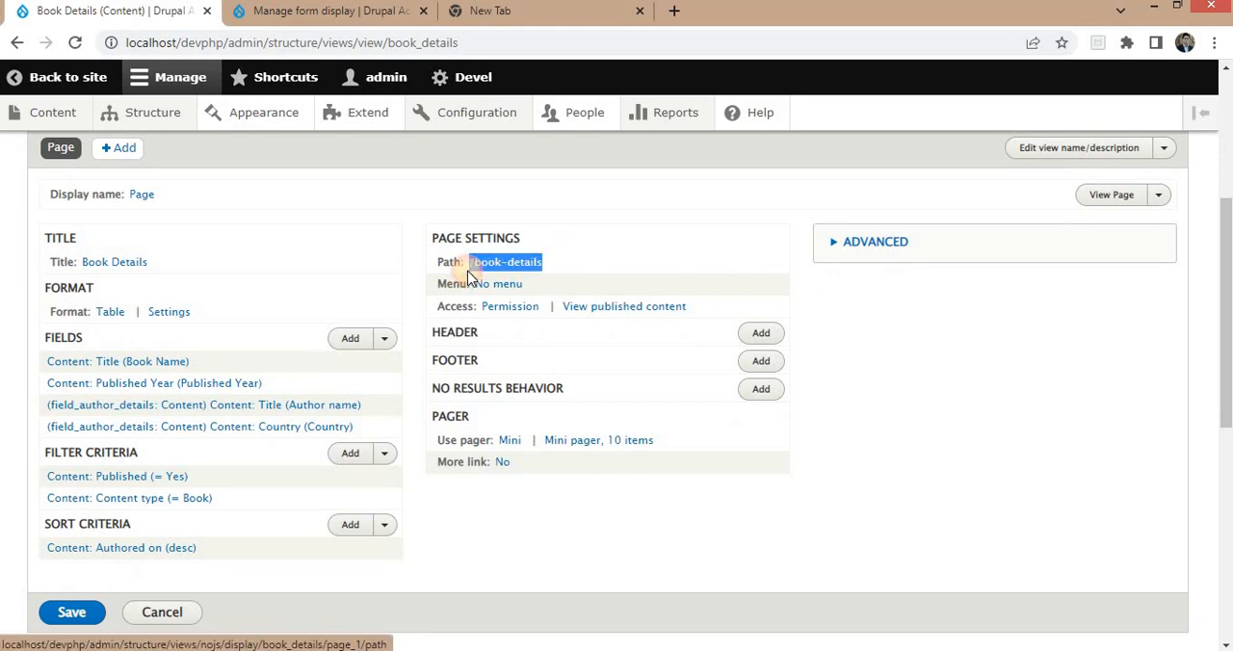
left_click(294, 12)
left_click(260, 40)
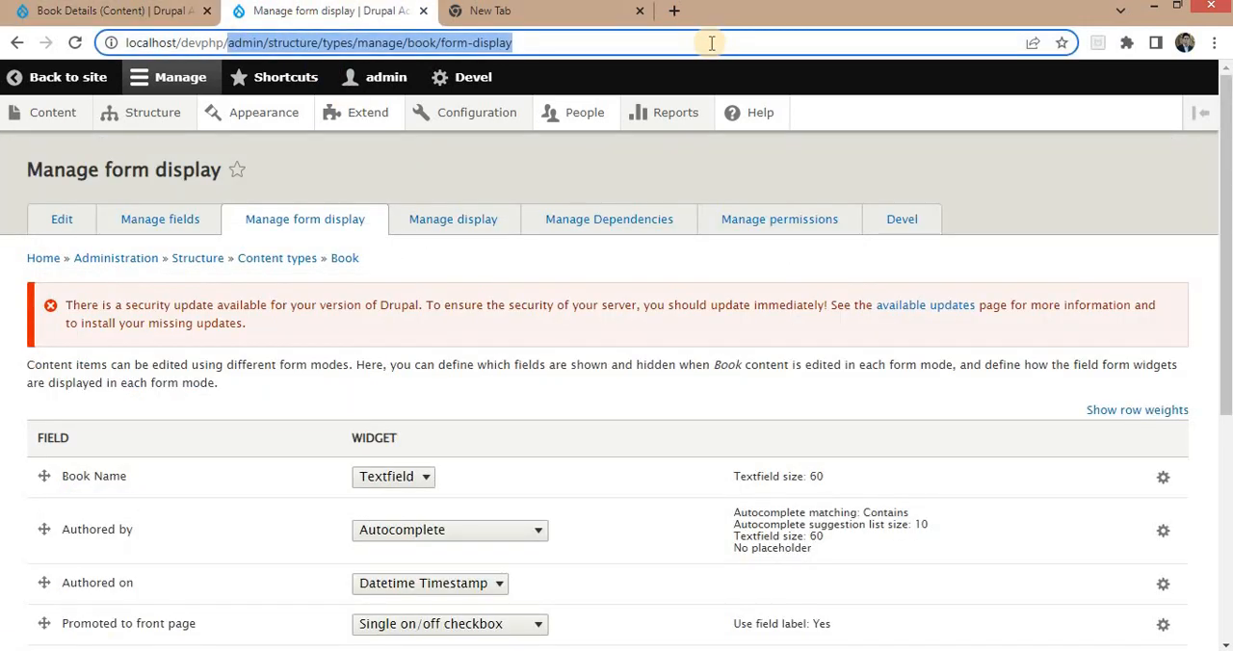
type("localhost/devphp")
key("ctrl+v")
key("Return")
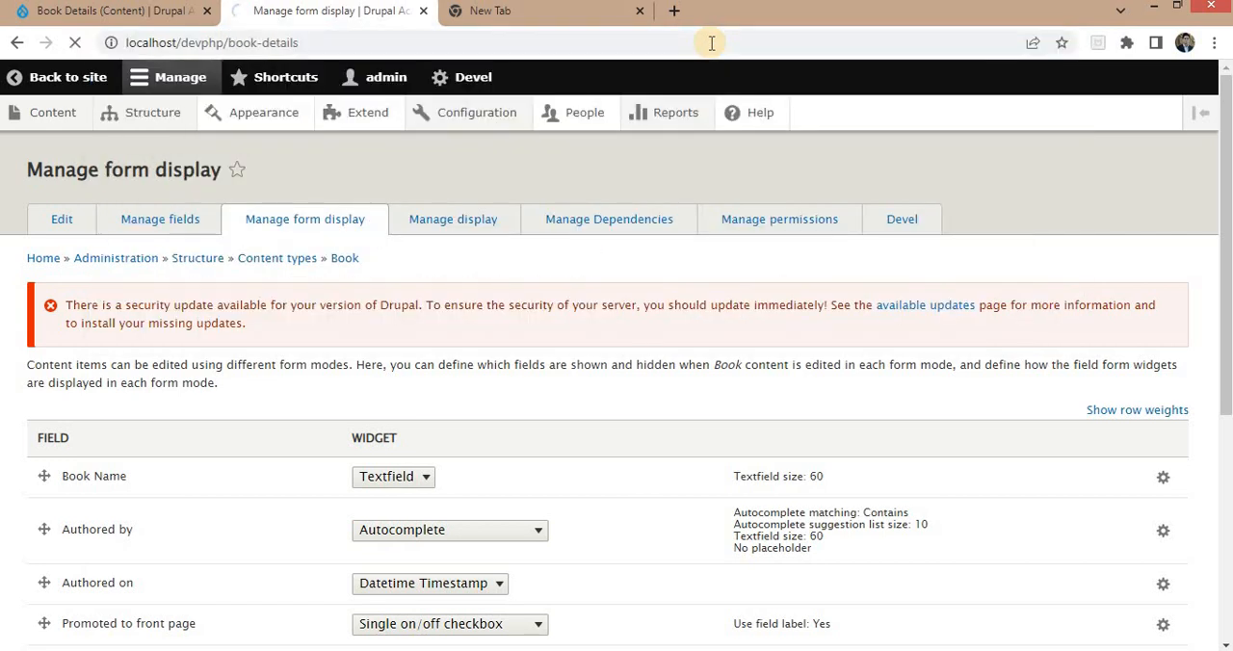